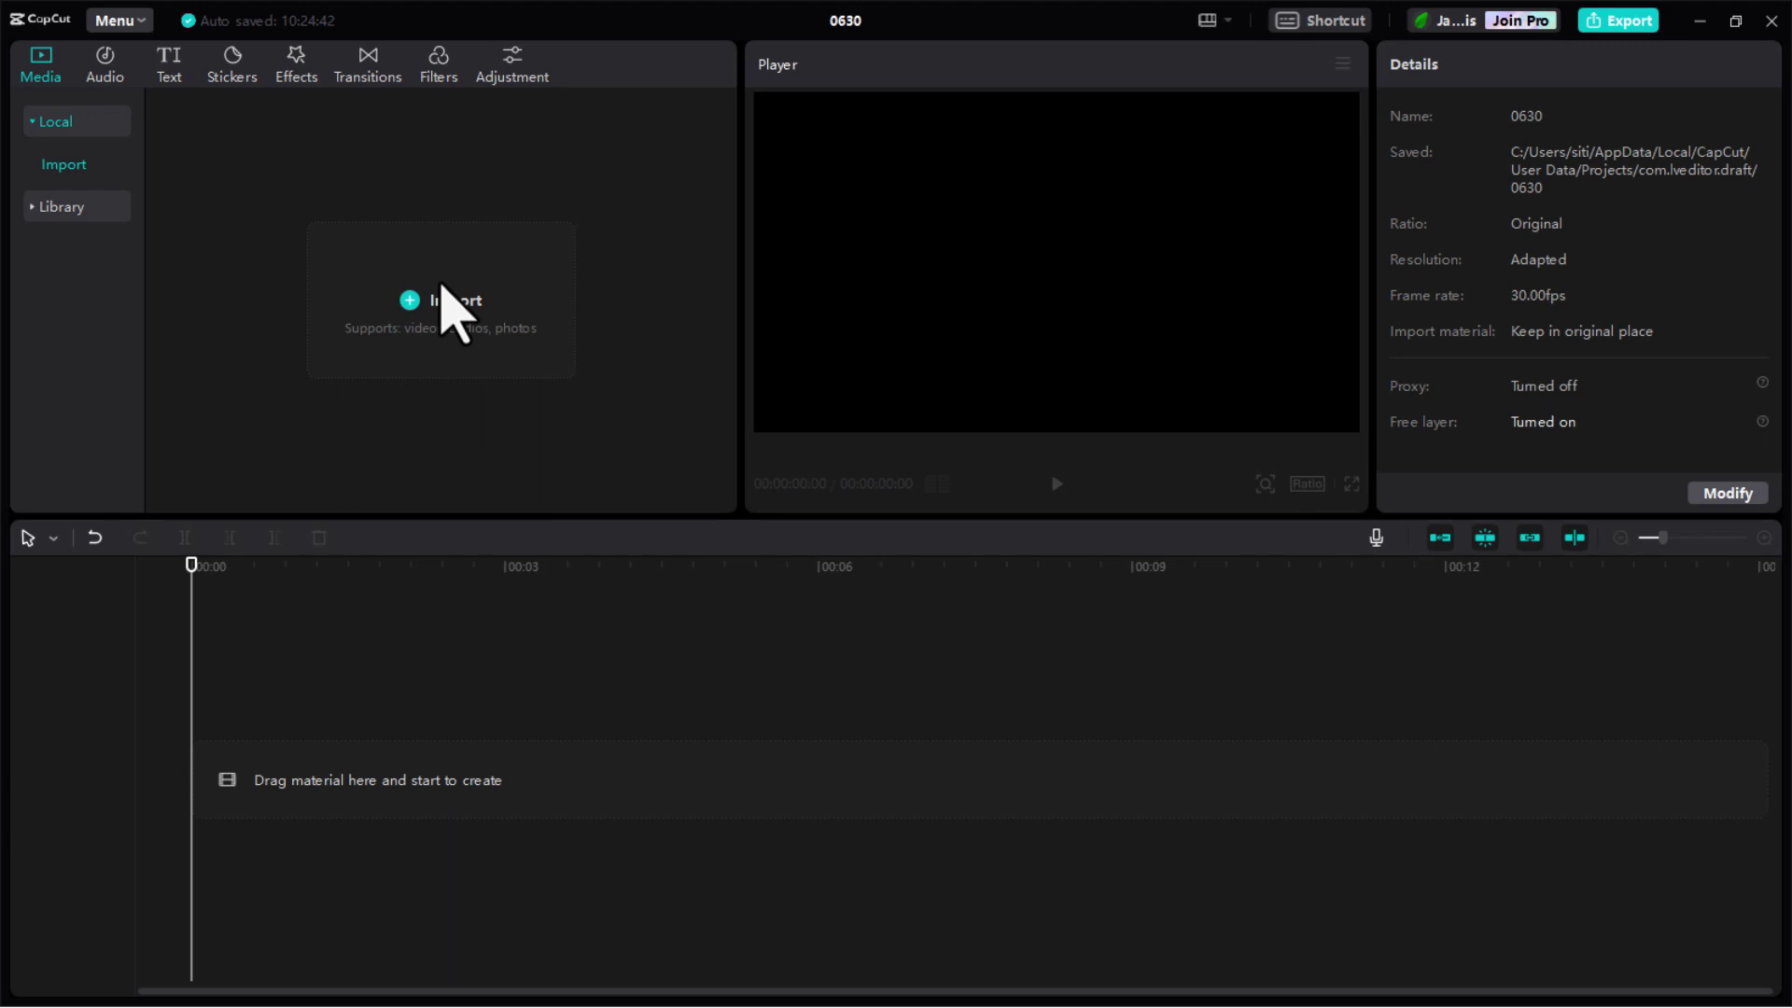
# Import the three video files ASAP, Mengkilap and Video Background from the GAMBAR folder into the project
pyautogui.click(442, 285)
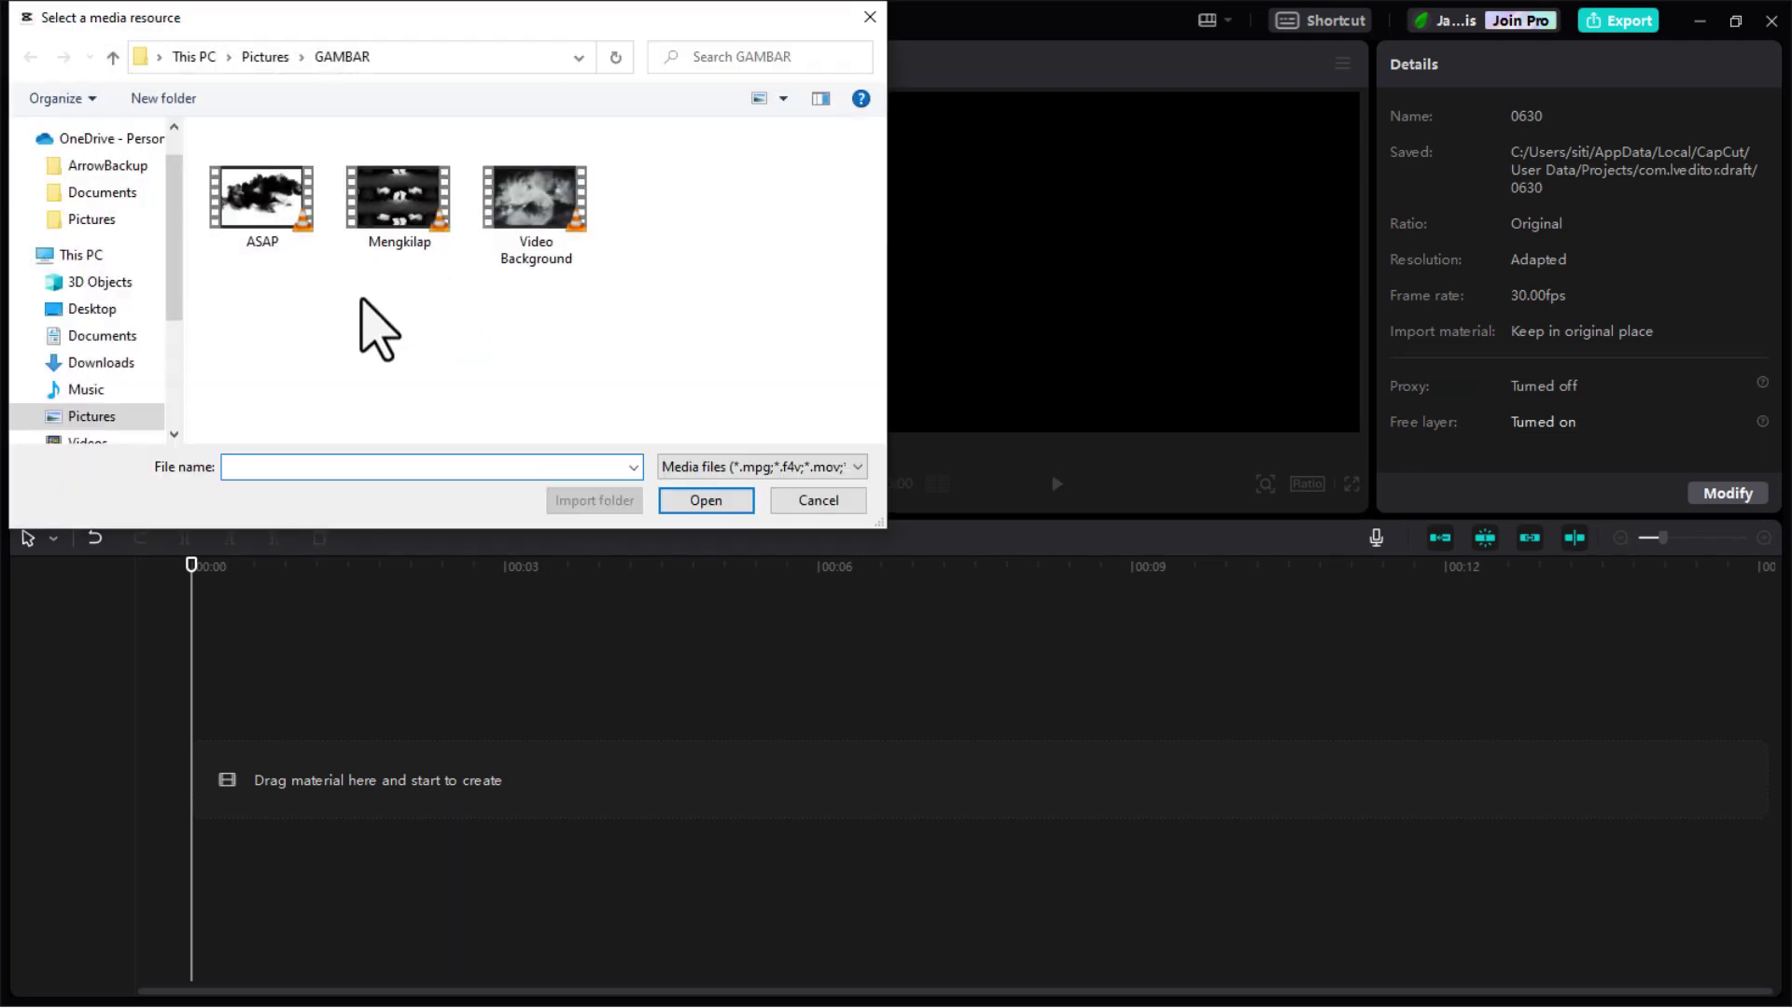
pyautogui.moveTo(250, 297); pyautogui.dragTo(622, 243)
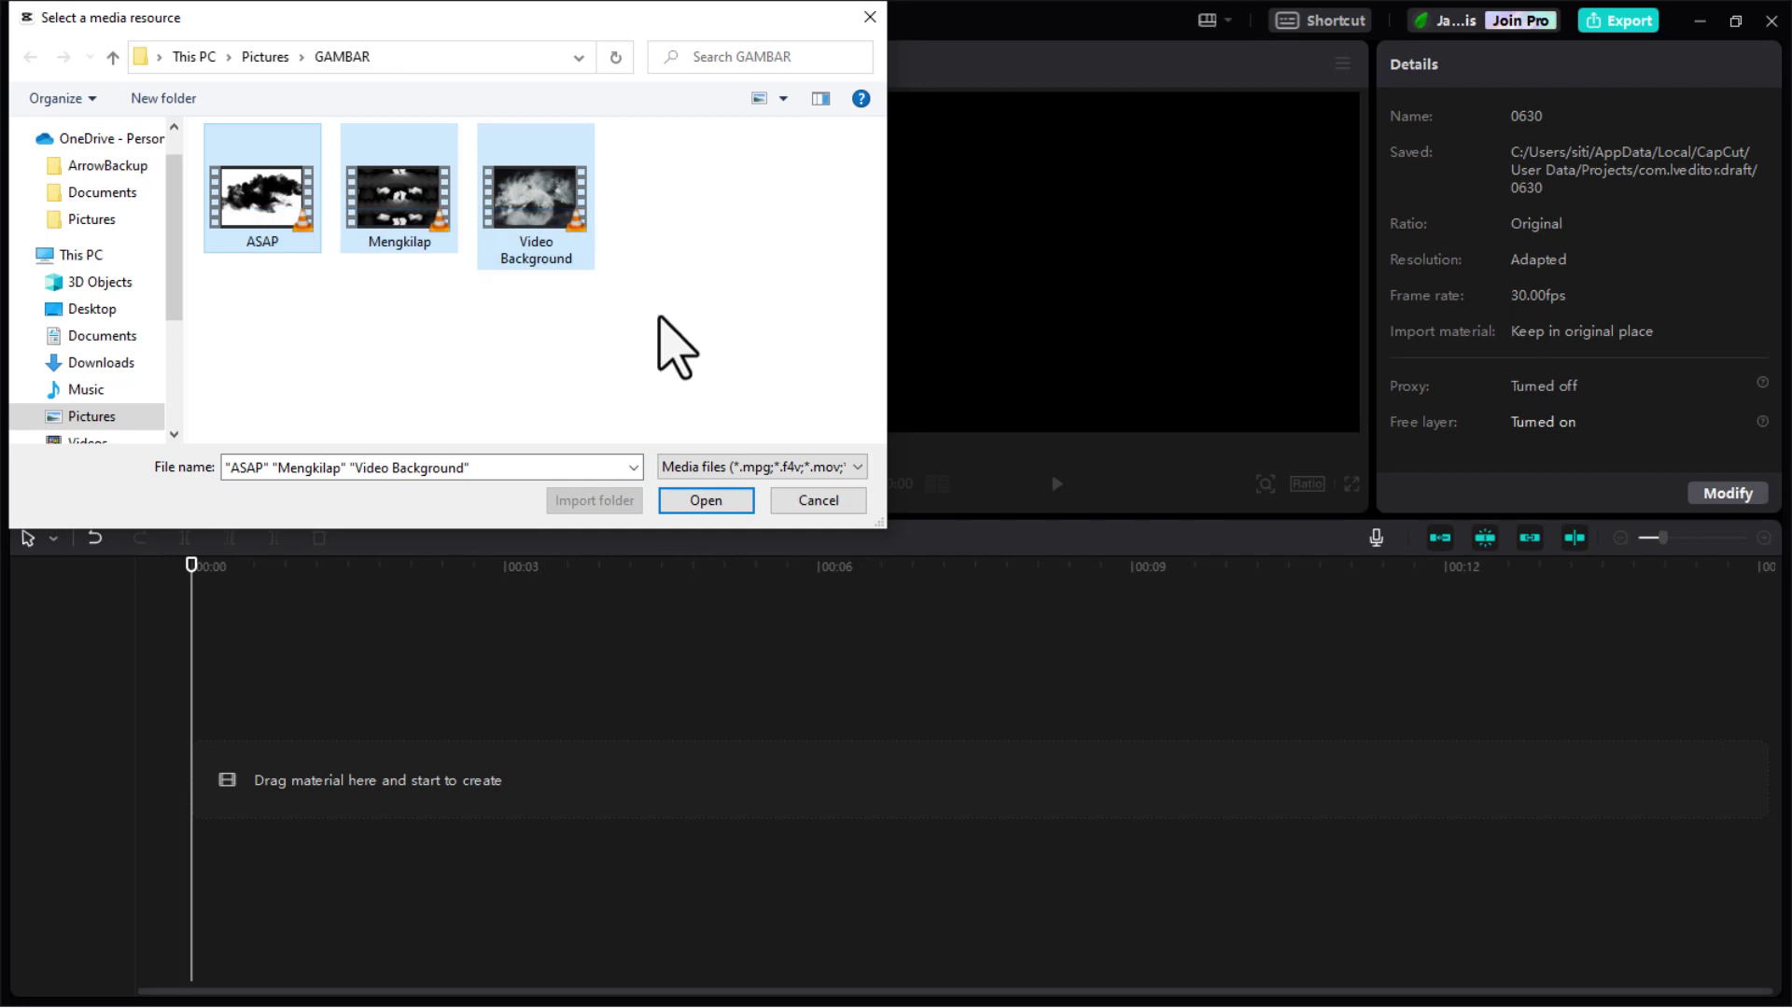
pyautogui.click(706, 502)
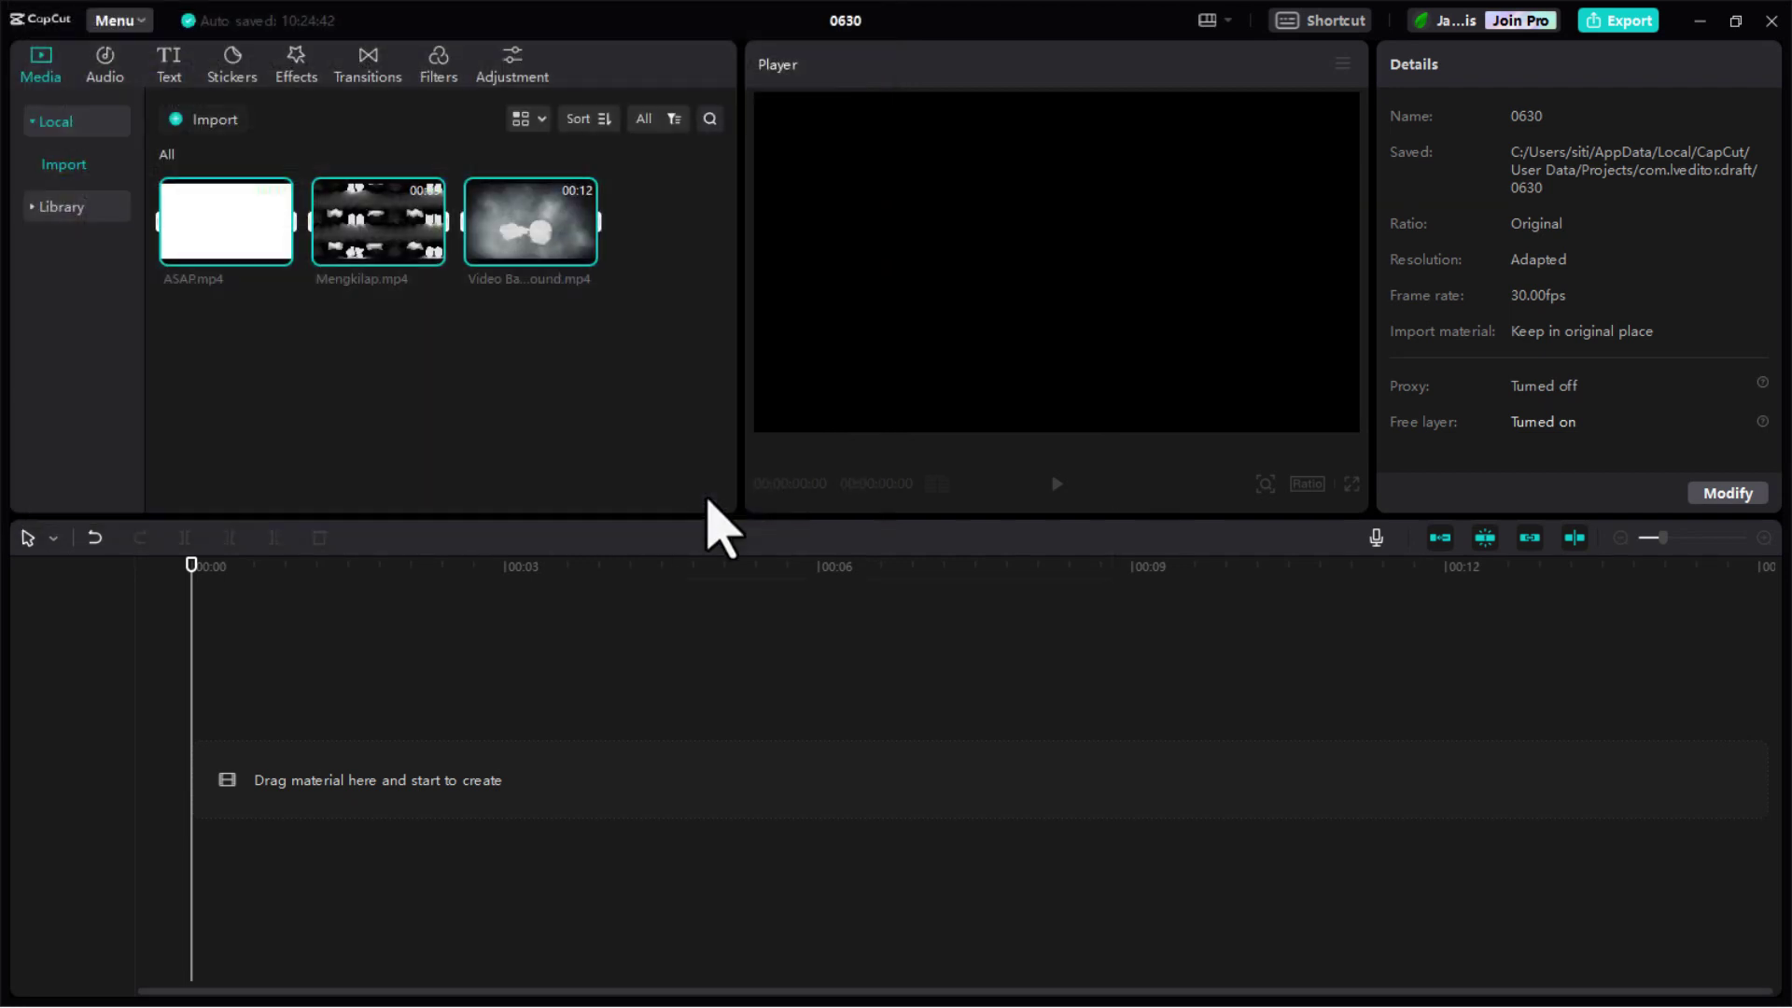
pyautogui.click(484, 434)
# Add the plain black B&W library clip to the timeline and extend its duration to 12 seconds
pyautogui.click(45, 213)
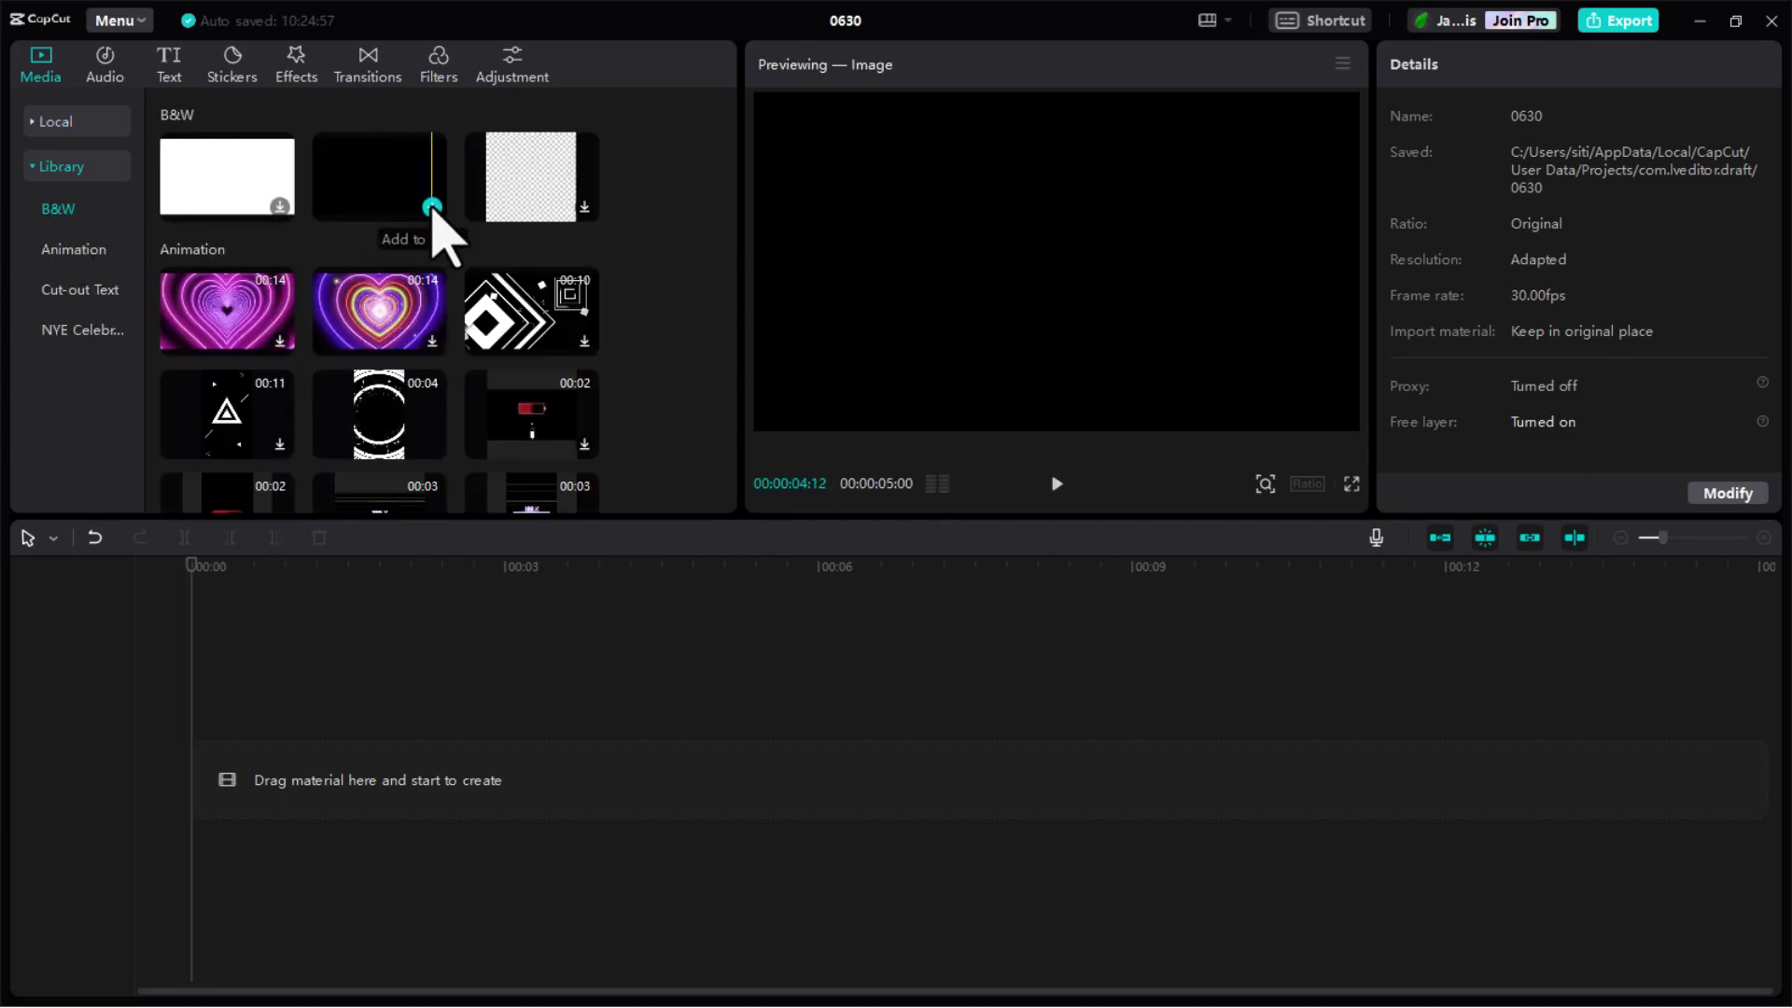
pyautogui.click(432, 207)
pyautogui.moveTo(716, 754); pyautogui.dragTo(1440, 731)
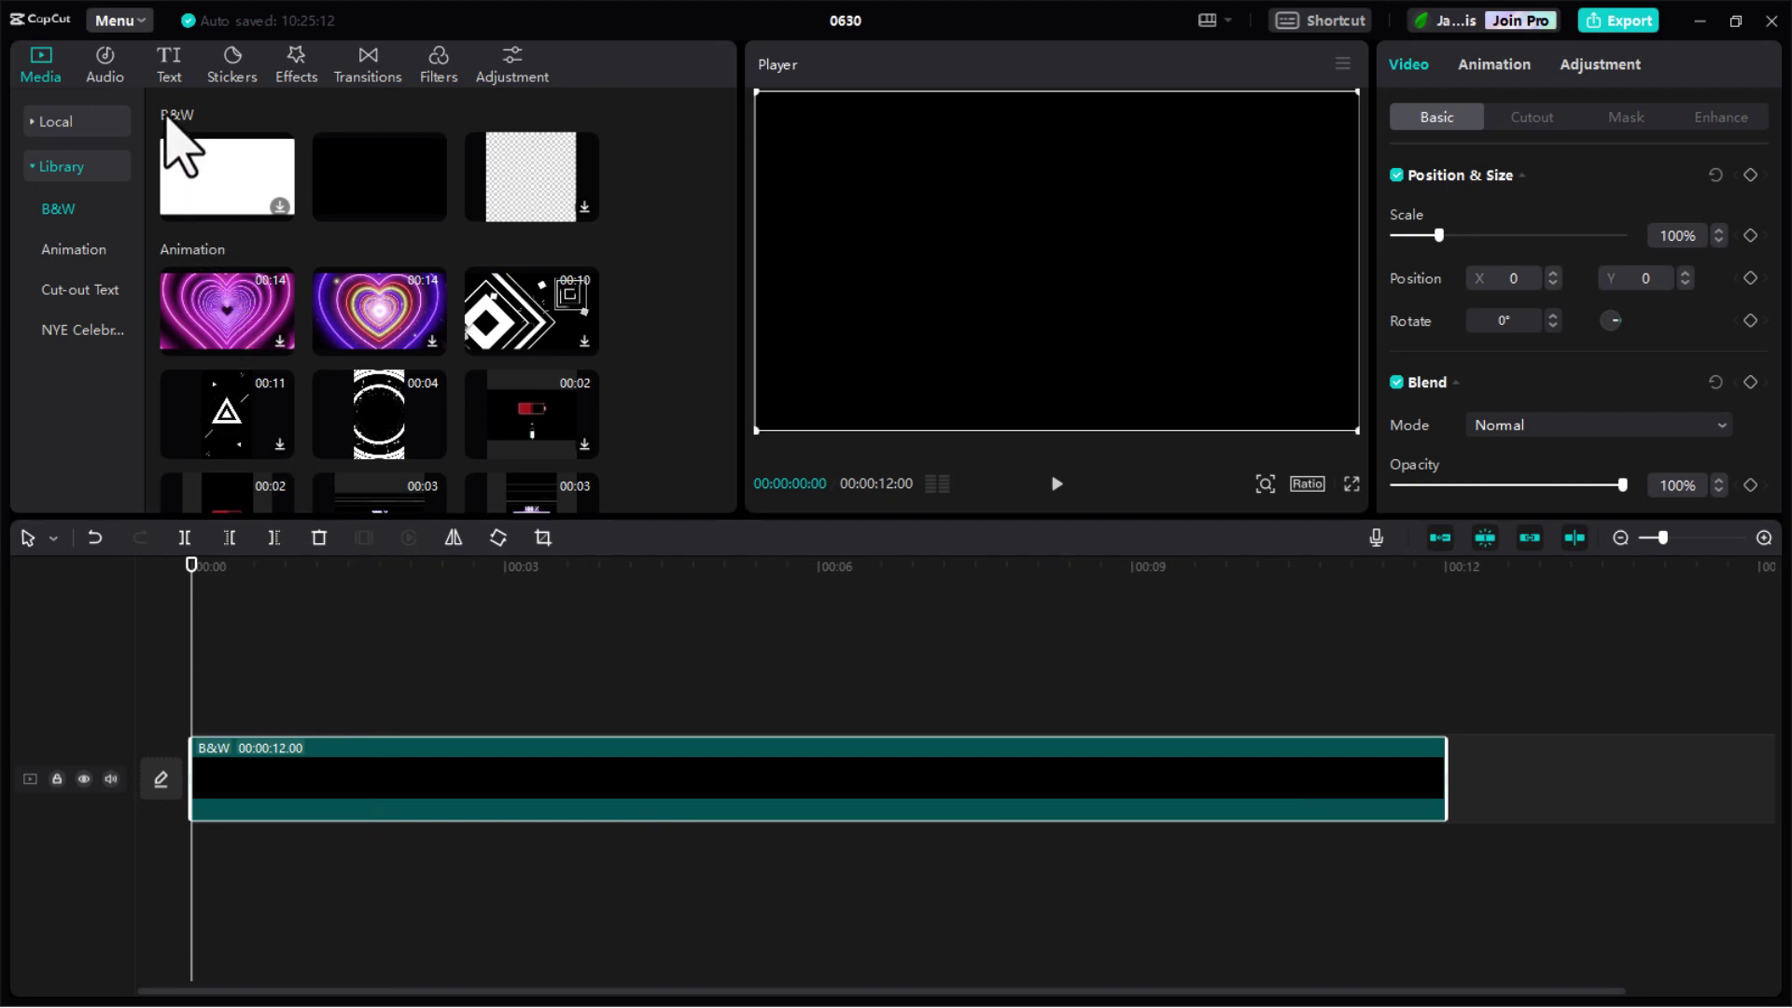
# Add a default text clip above the black clip, starting at 3 seconds and extending to the black clip's end
pyautogui.click(166, 69)
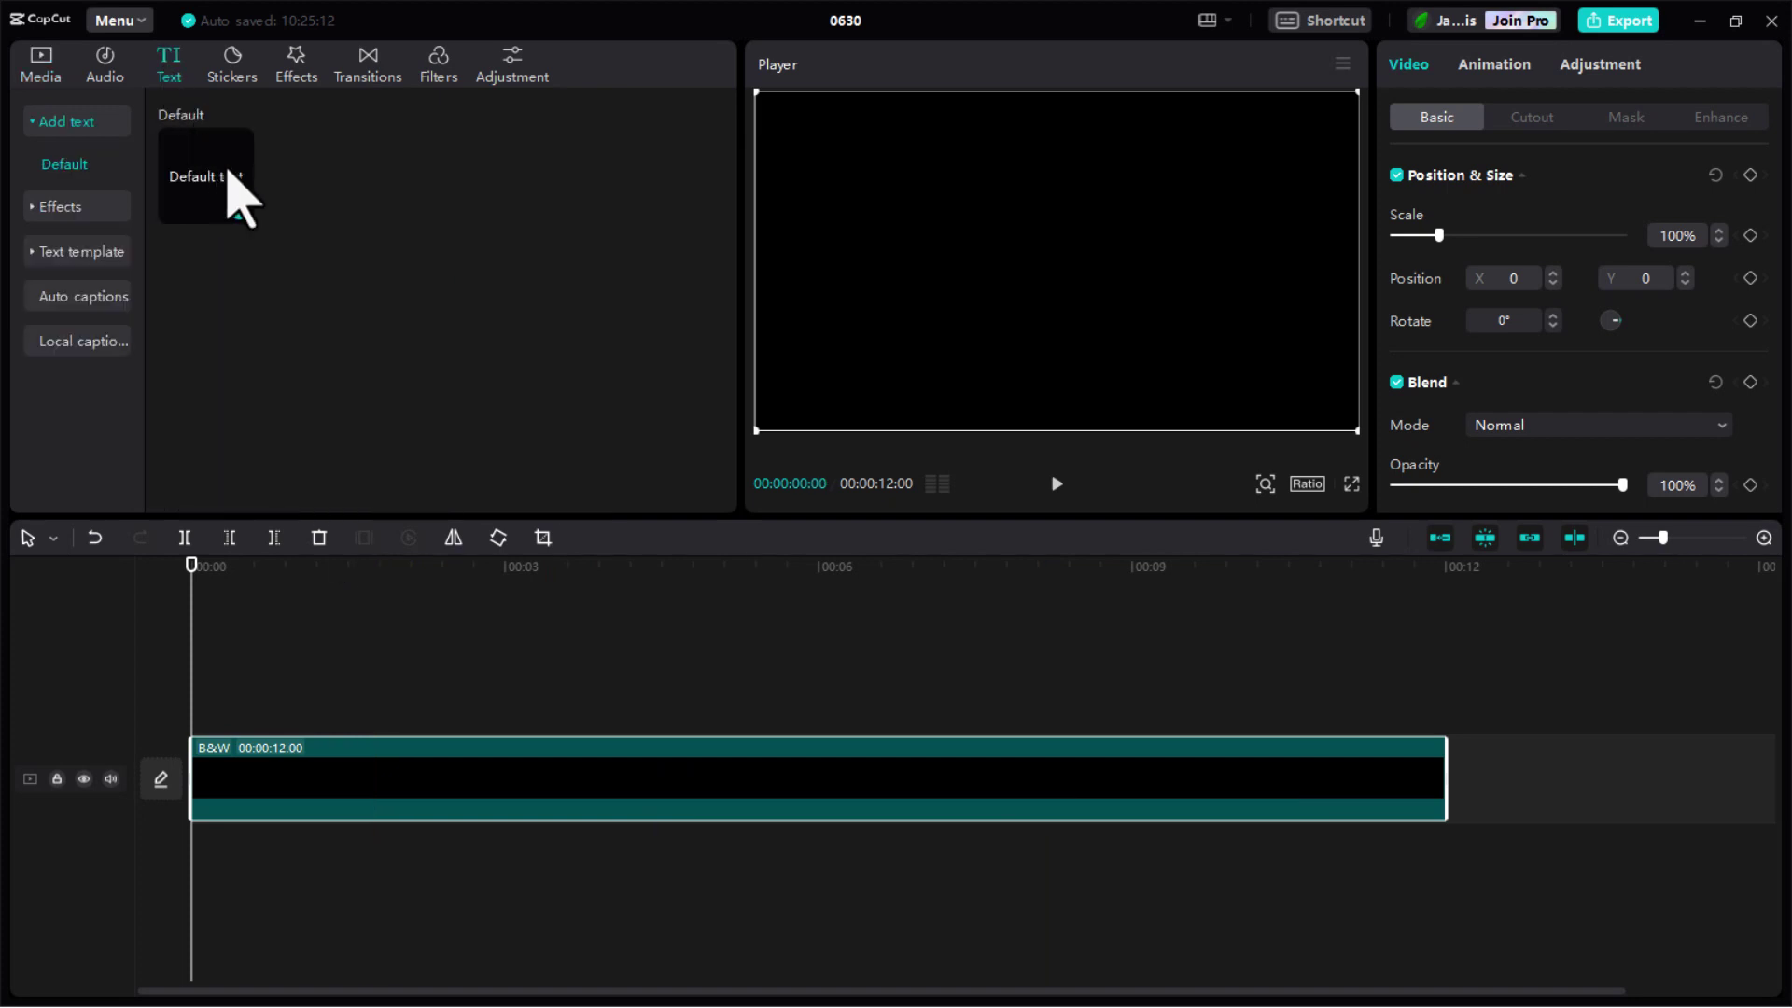
pyautogui.moveTo(200, 208); pyautogui.dragTo(194, 737)
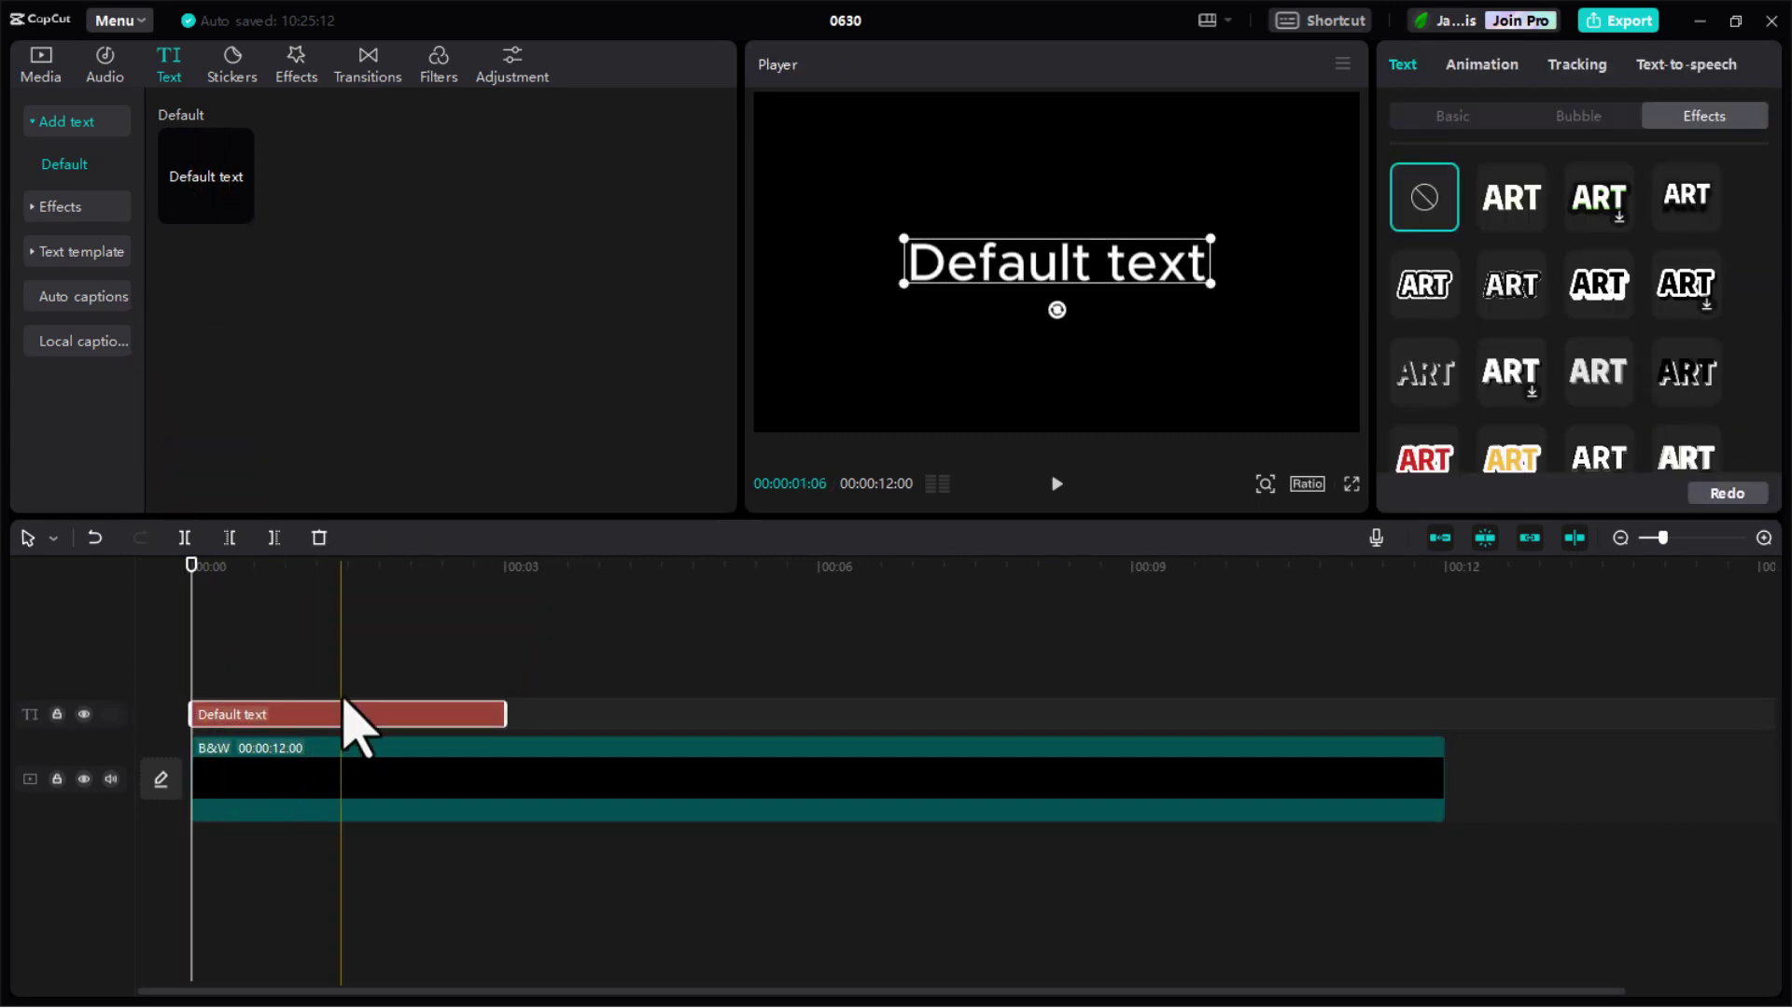
pyautogui.moveTo(421, 721); pyautogui.dragTo(760, 715)
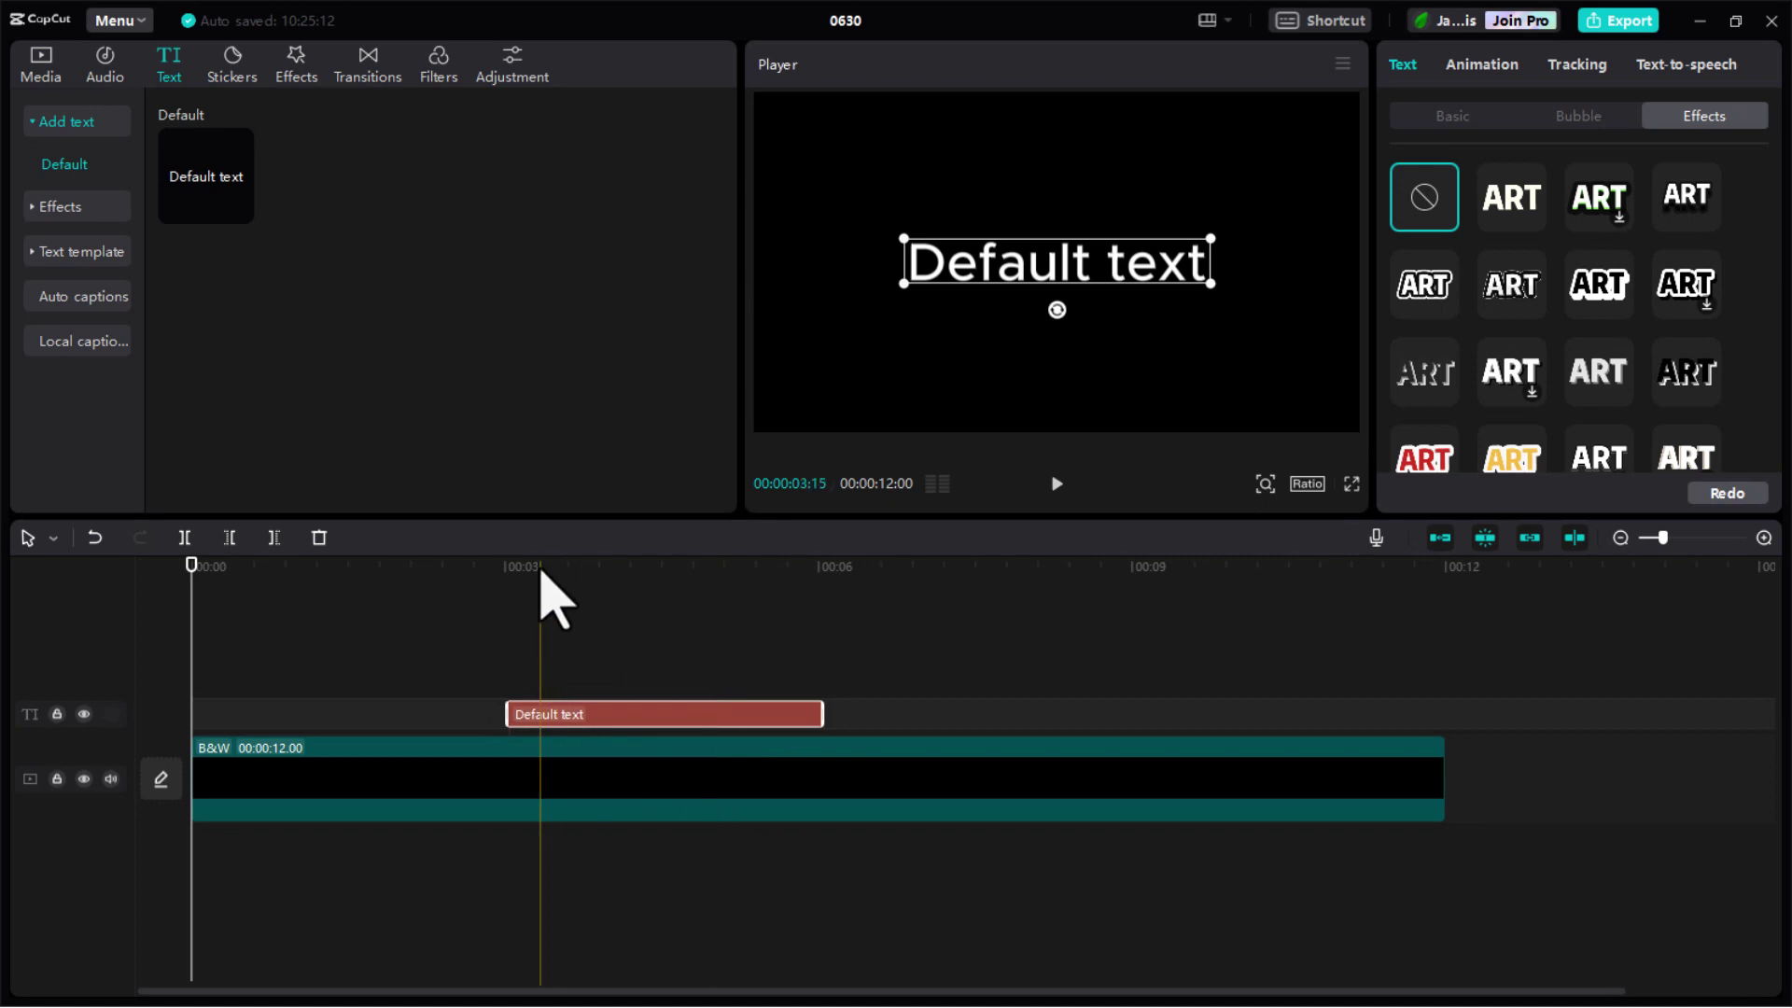
pyautogui.click(506, 566)
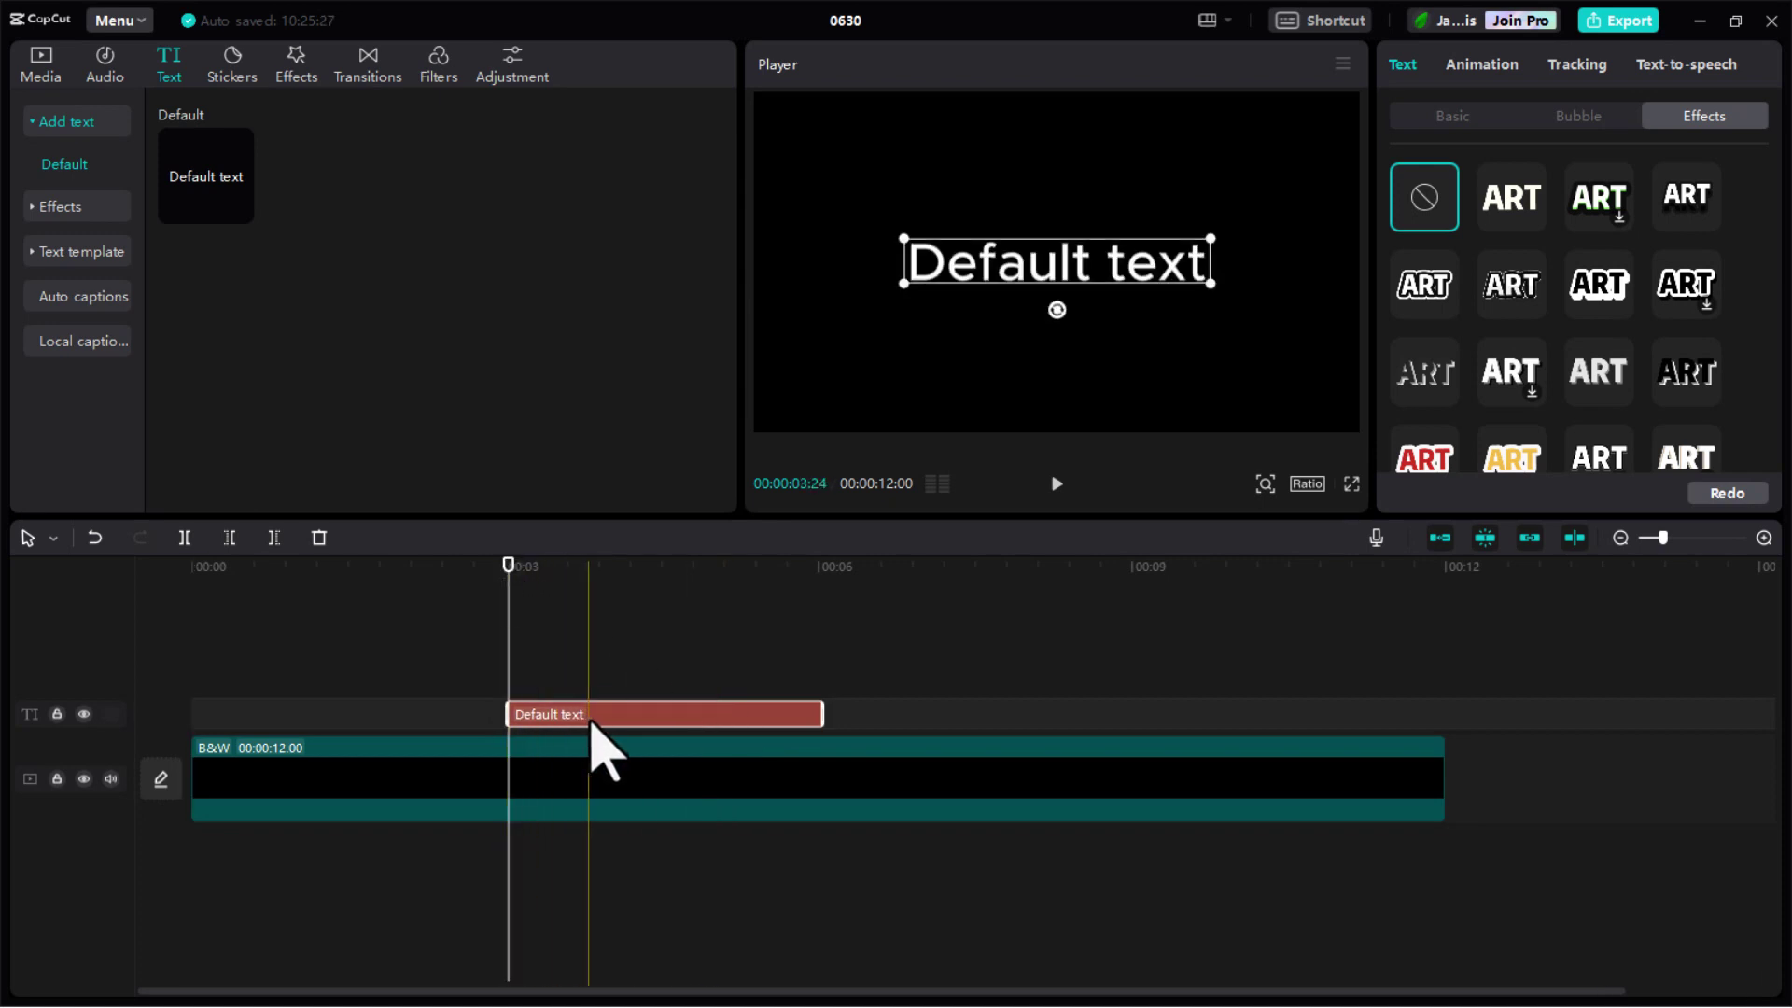
pyautogui.moveTo(824, 714); pyautogui.dragTo(1446, 726)
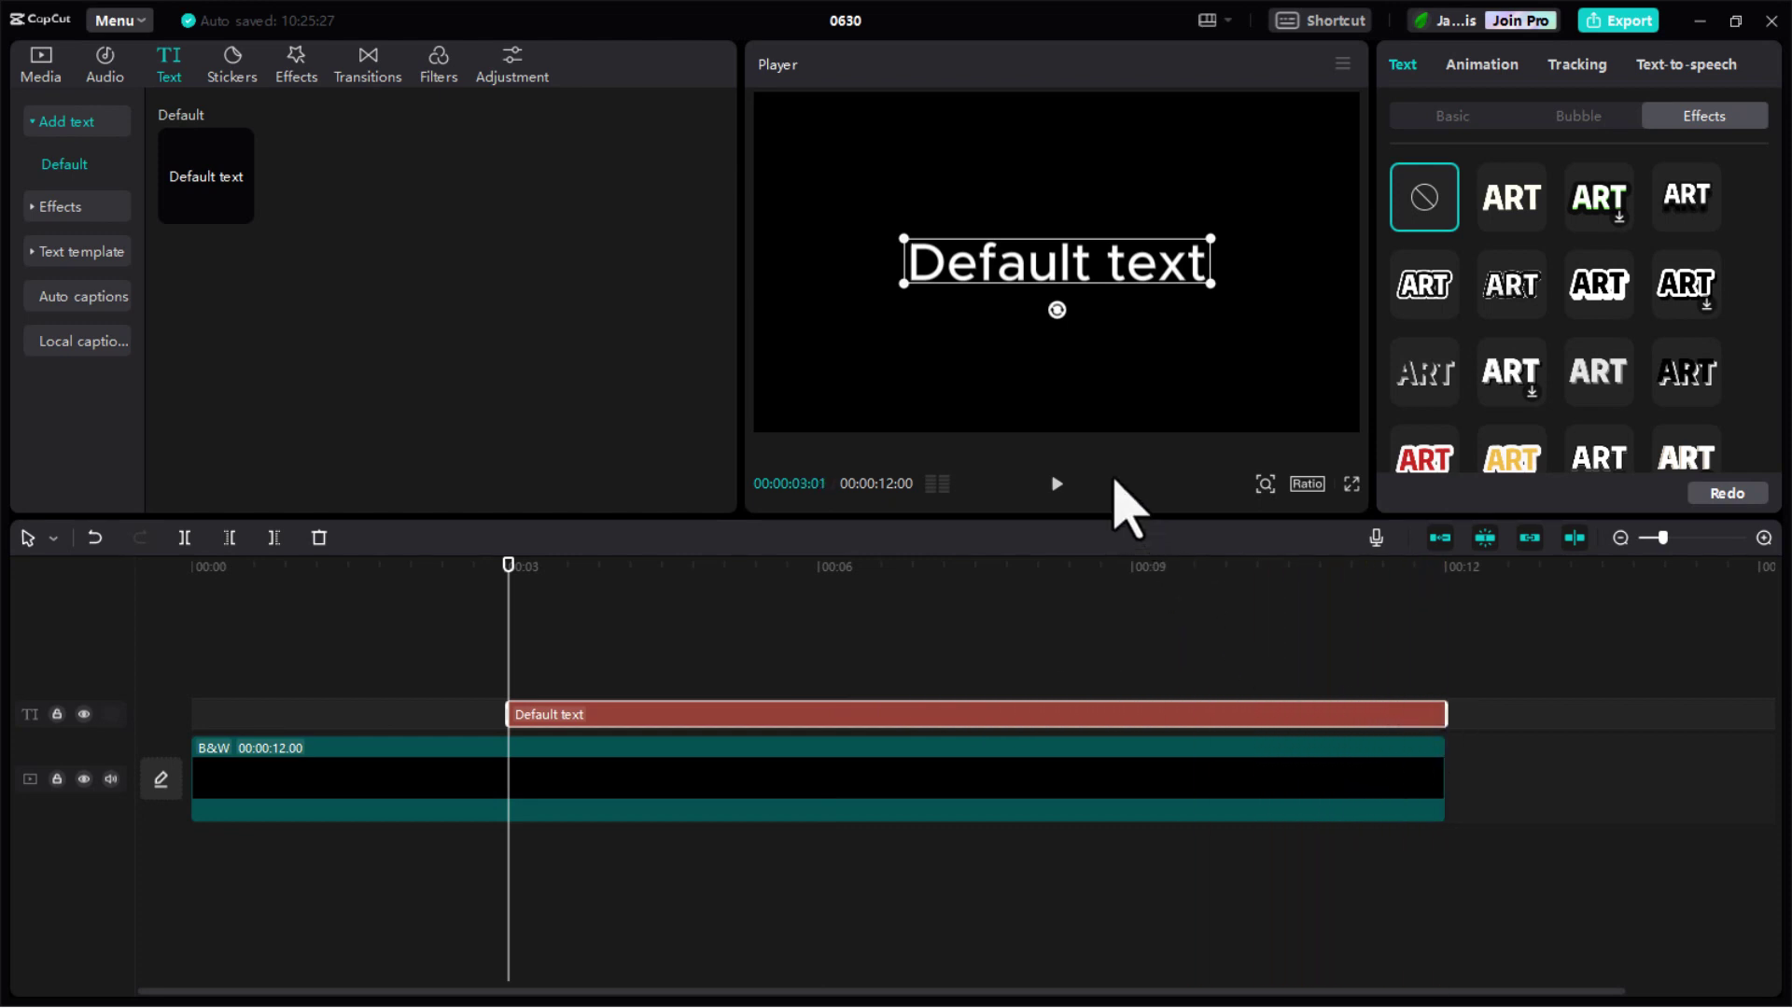
# Replace the default wording of the text clip with "YouTube"
pyautogui.doubleClick(1031, 278)
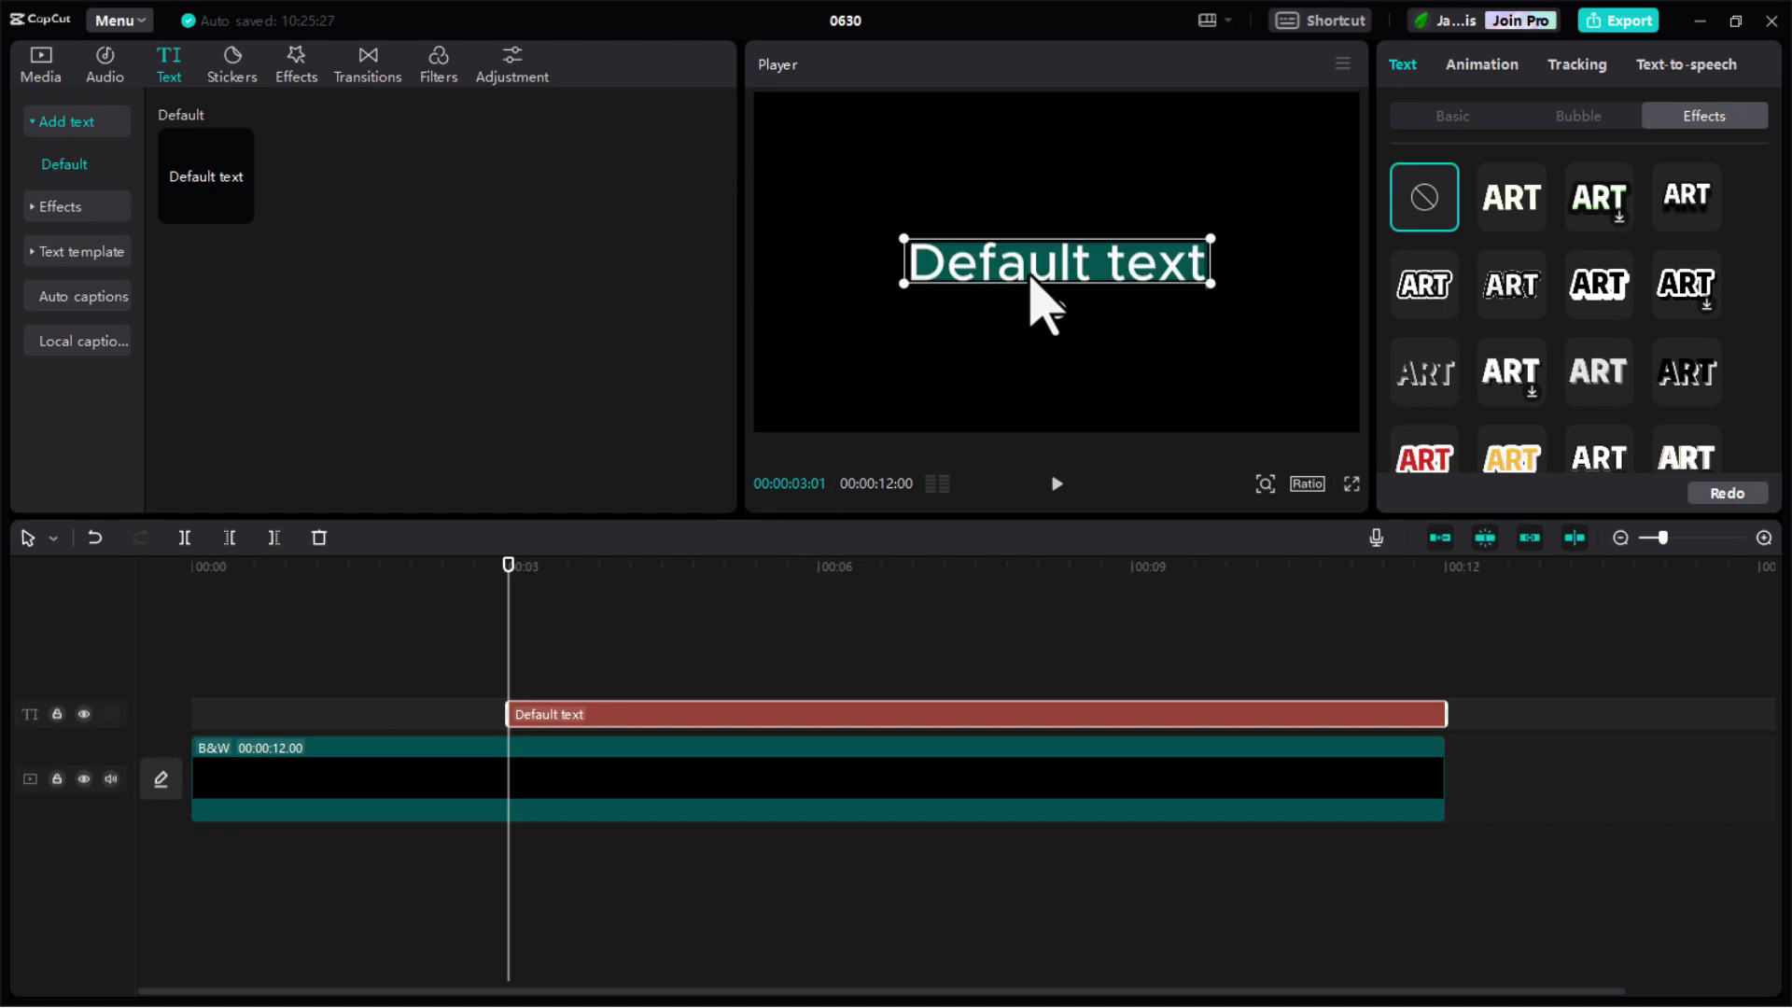
pyautogui.write('Y')
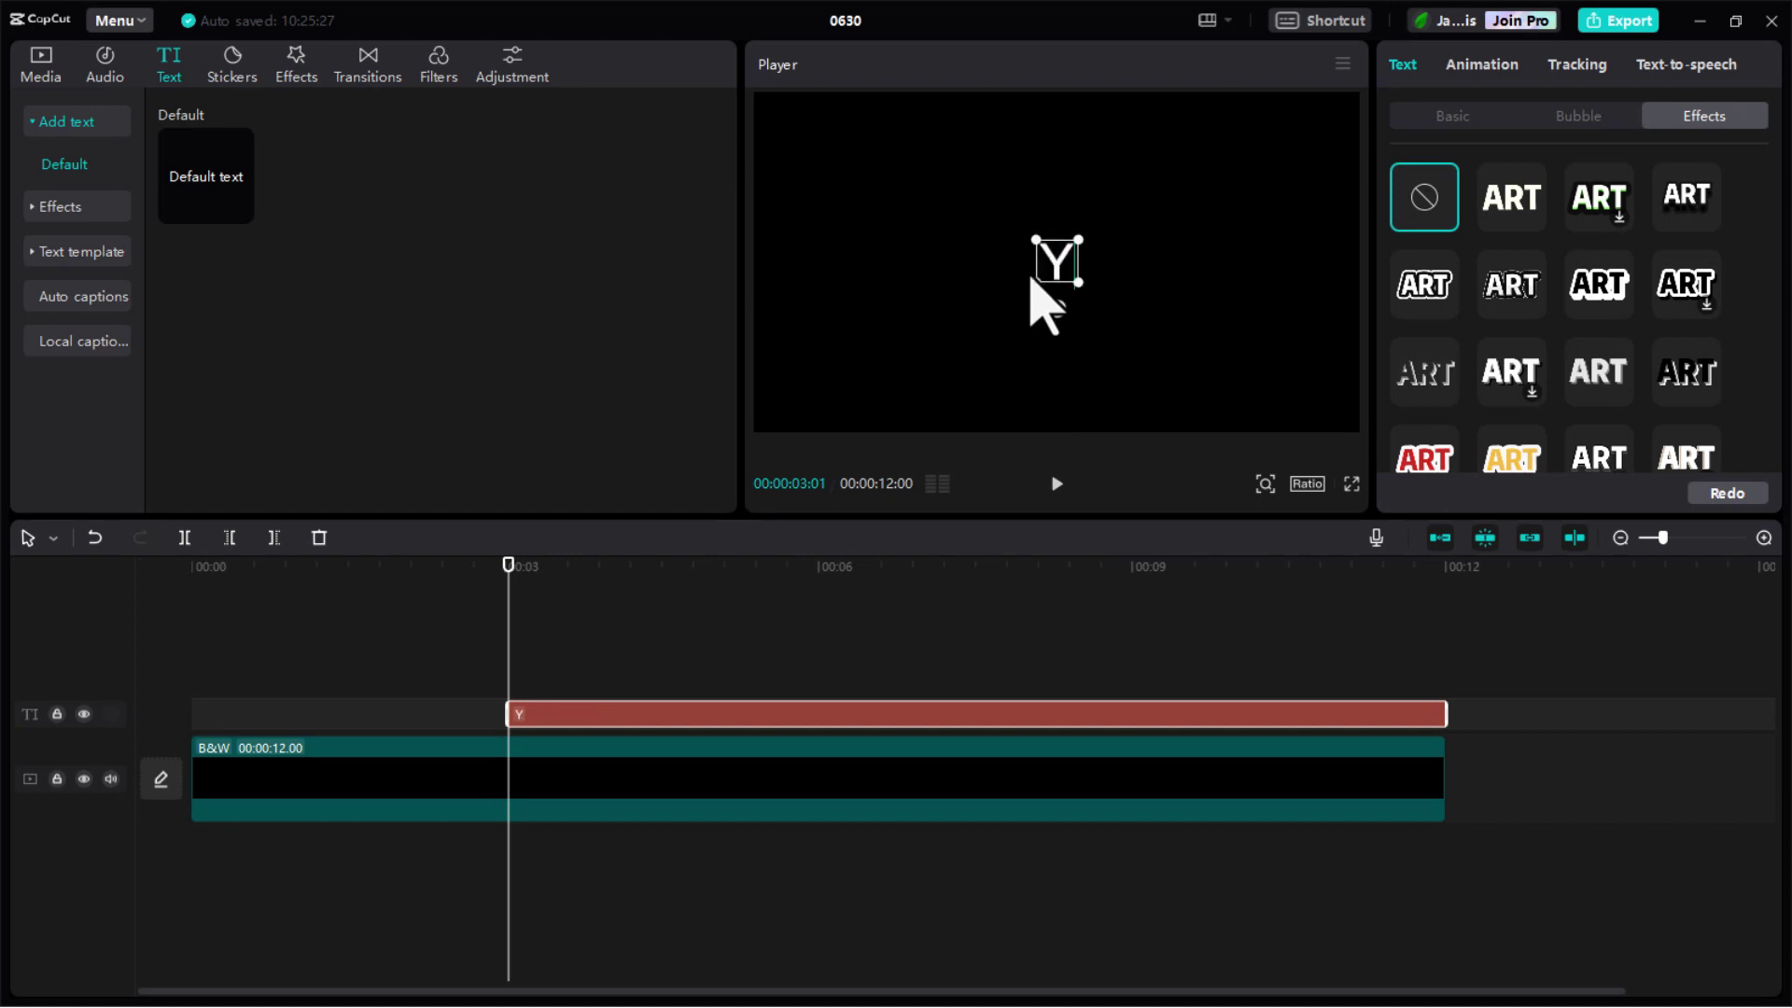
pyautogui.write('ouTube')
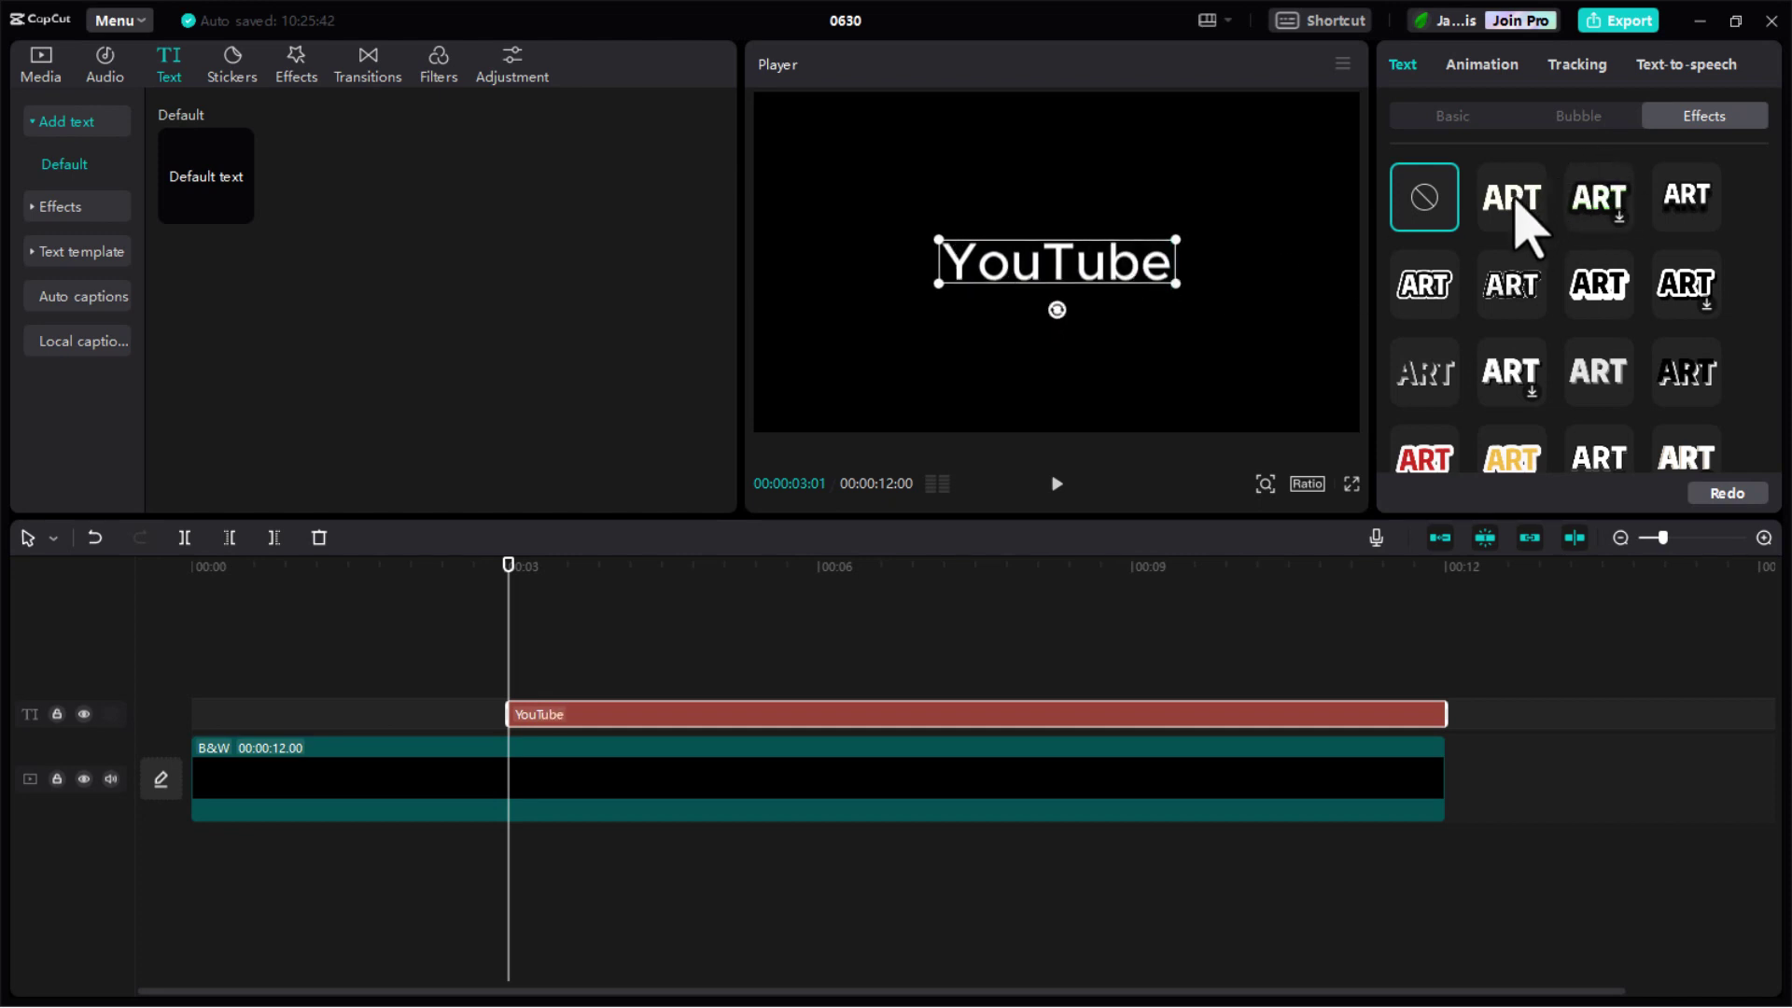
# Set the title's font to After Night and enlarge the text in the preview to about half the frame width
pyautogui.click(1449, 117)
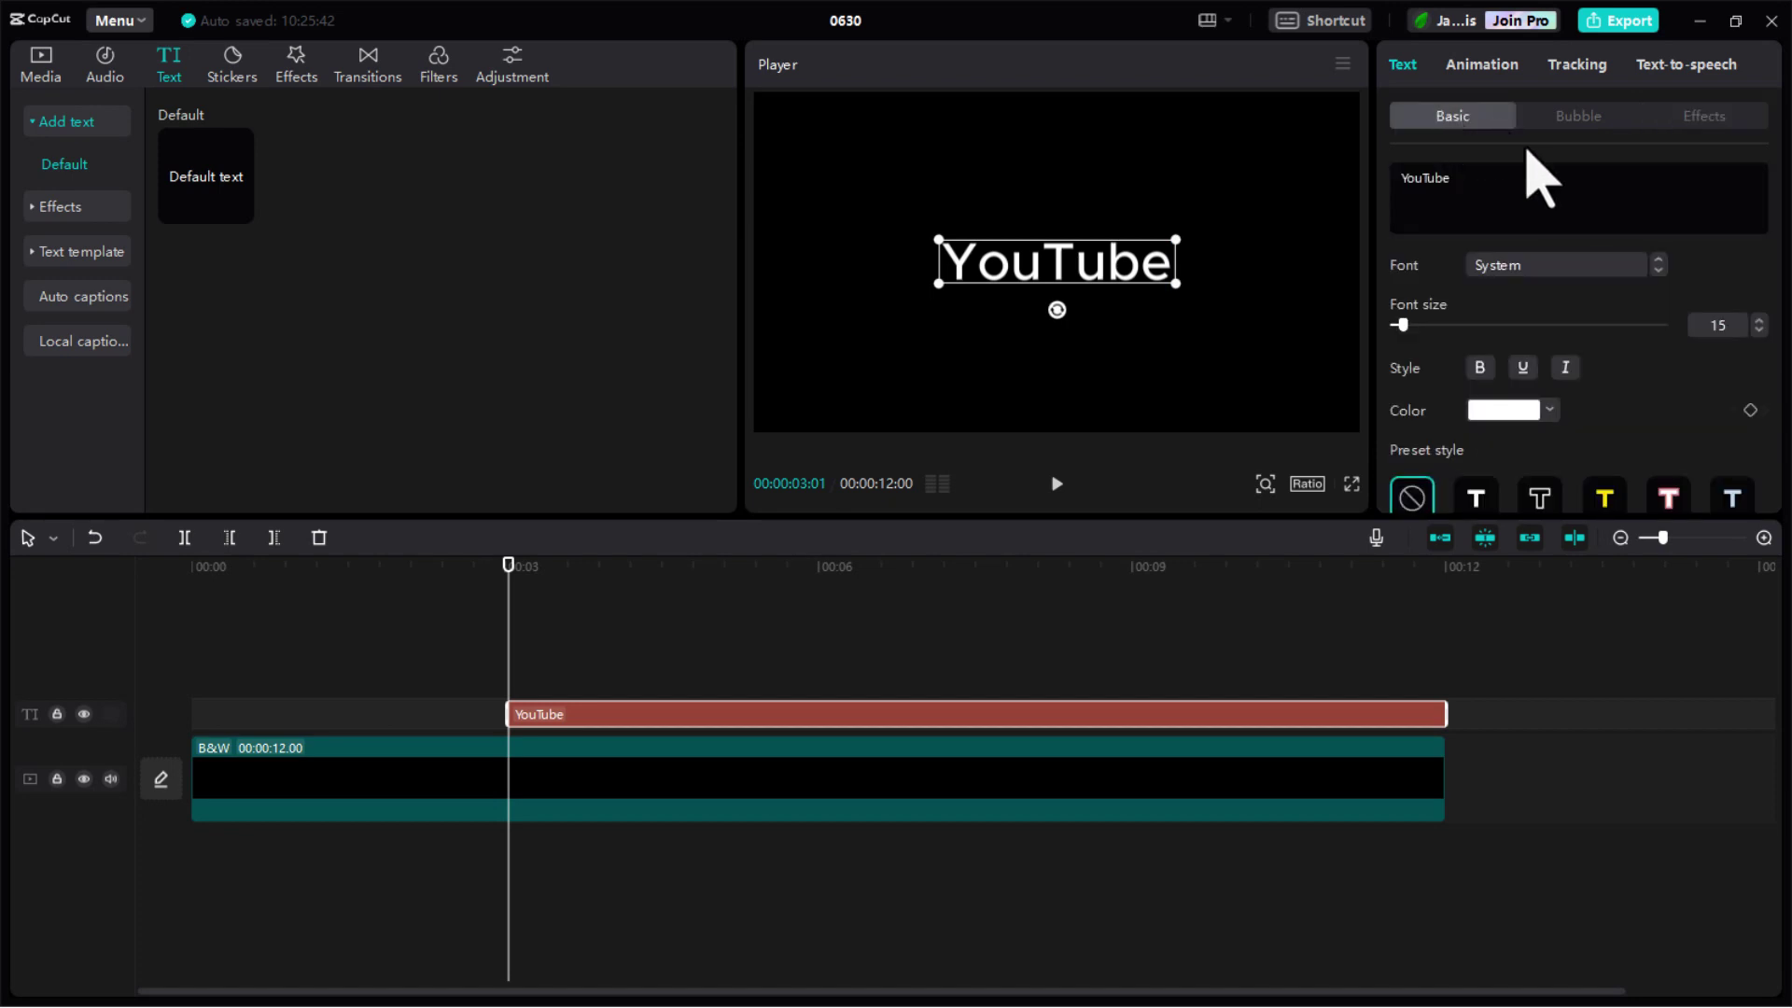
pyautogui.click(1514, 269)
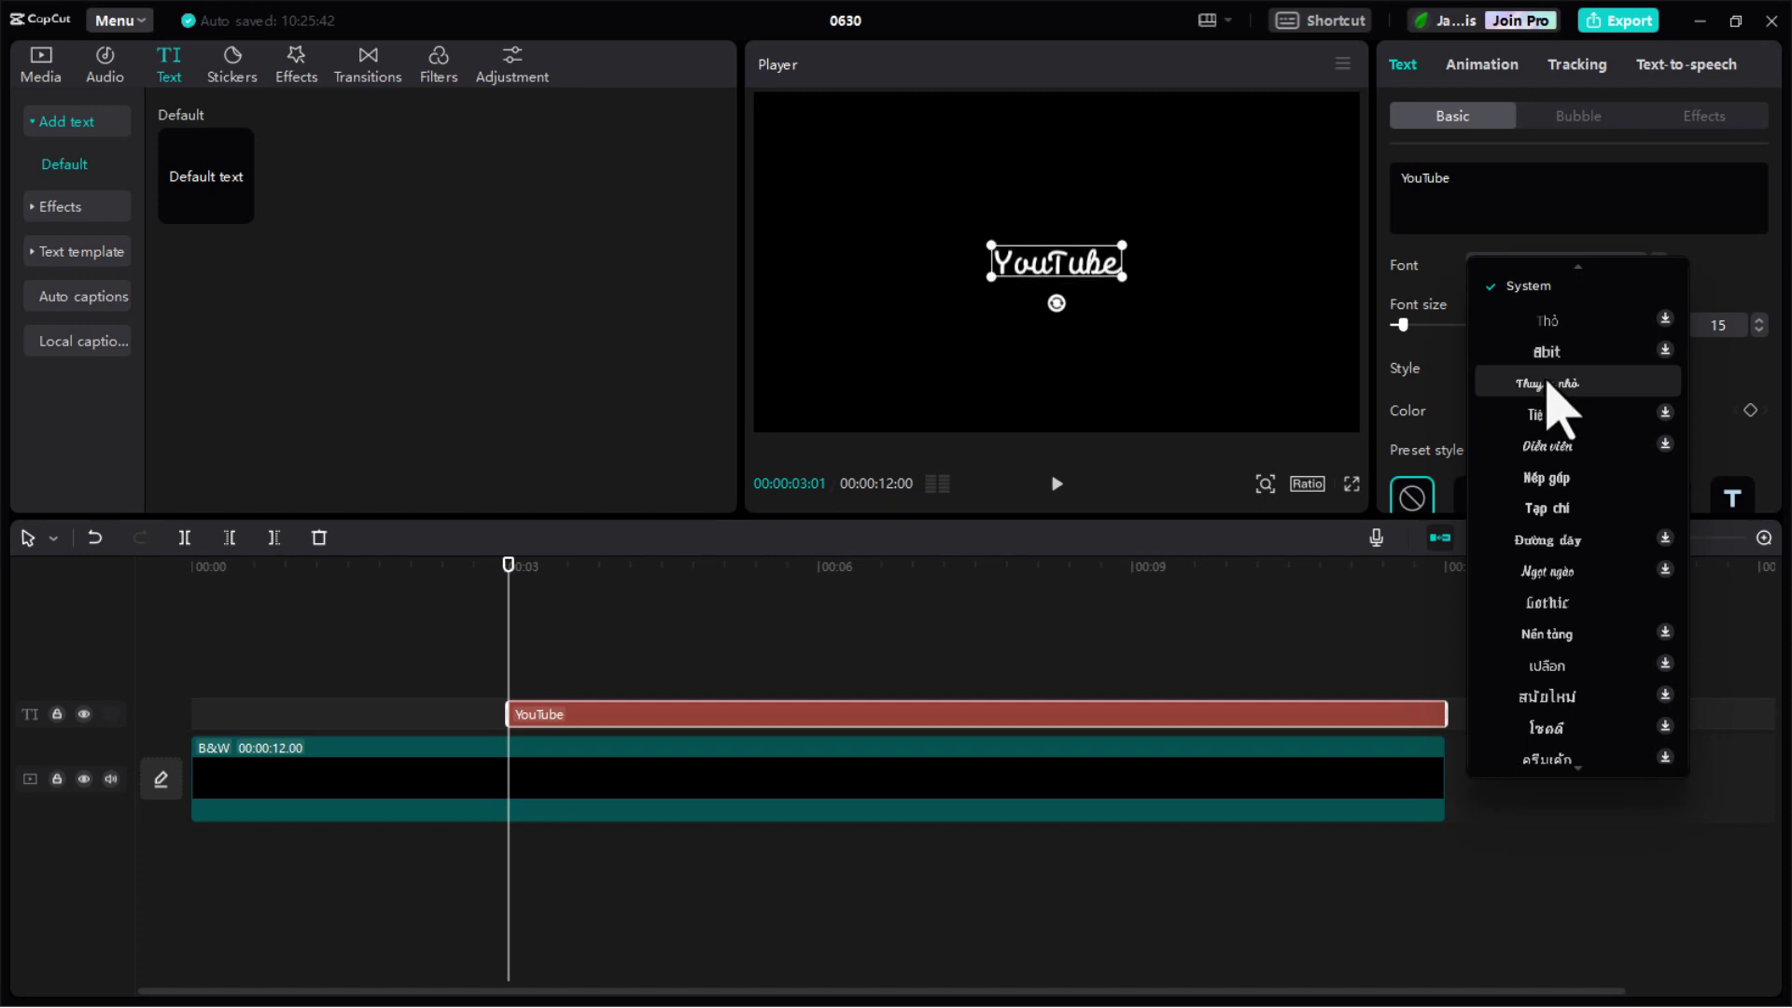
pyautogui.scroll(2, 1561, 406)
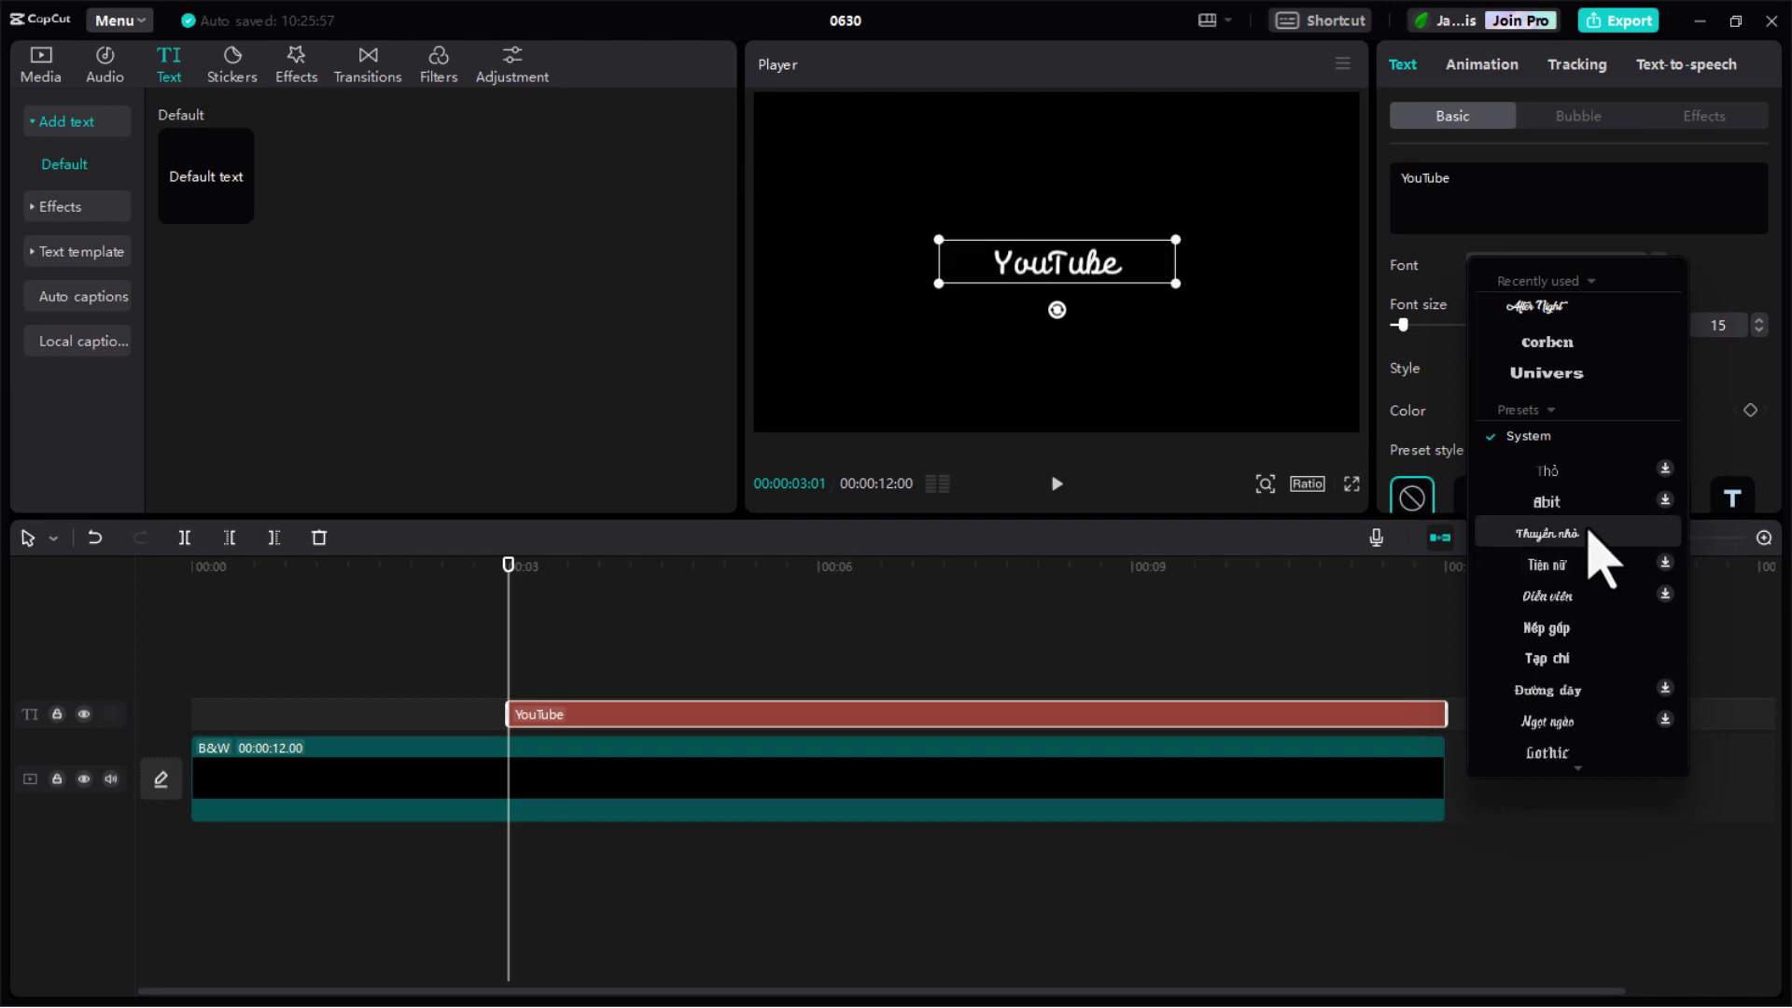
pyautogui.click(1538, 308)
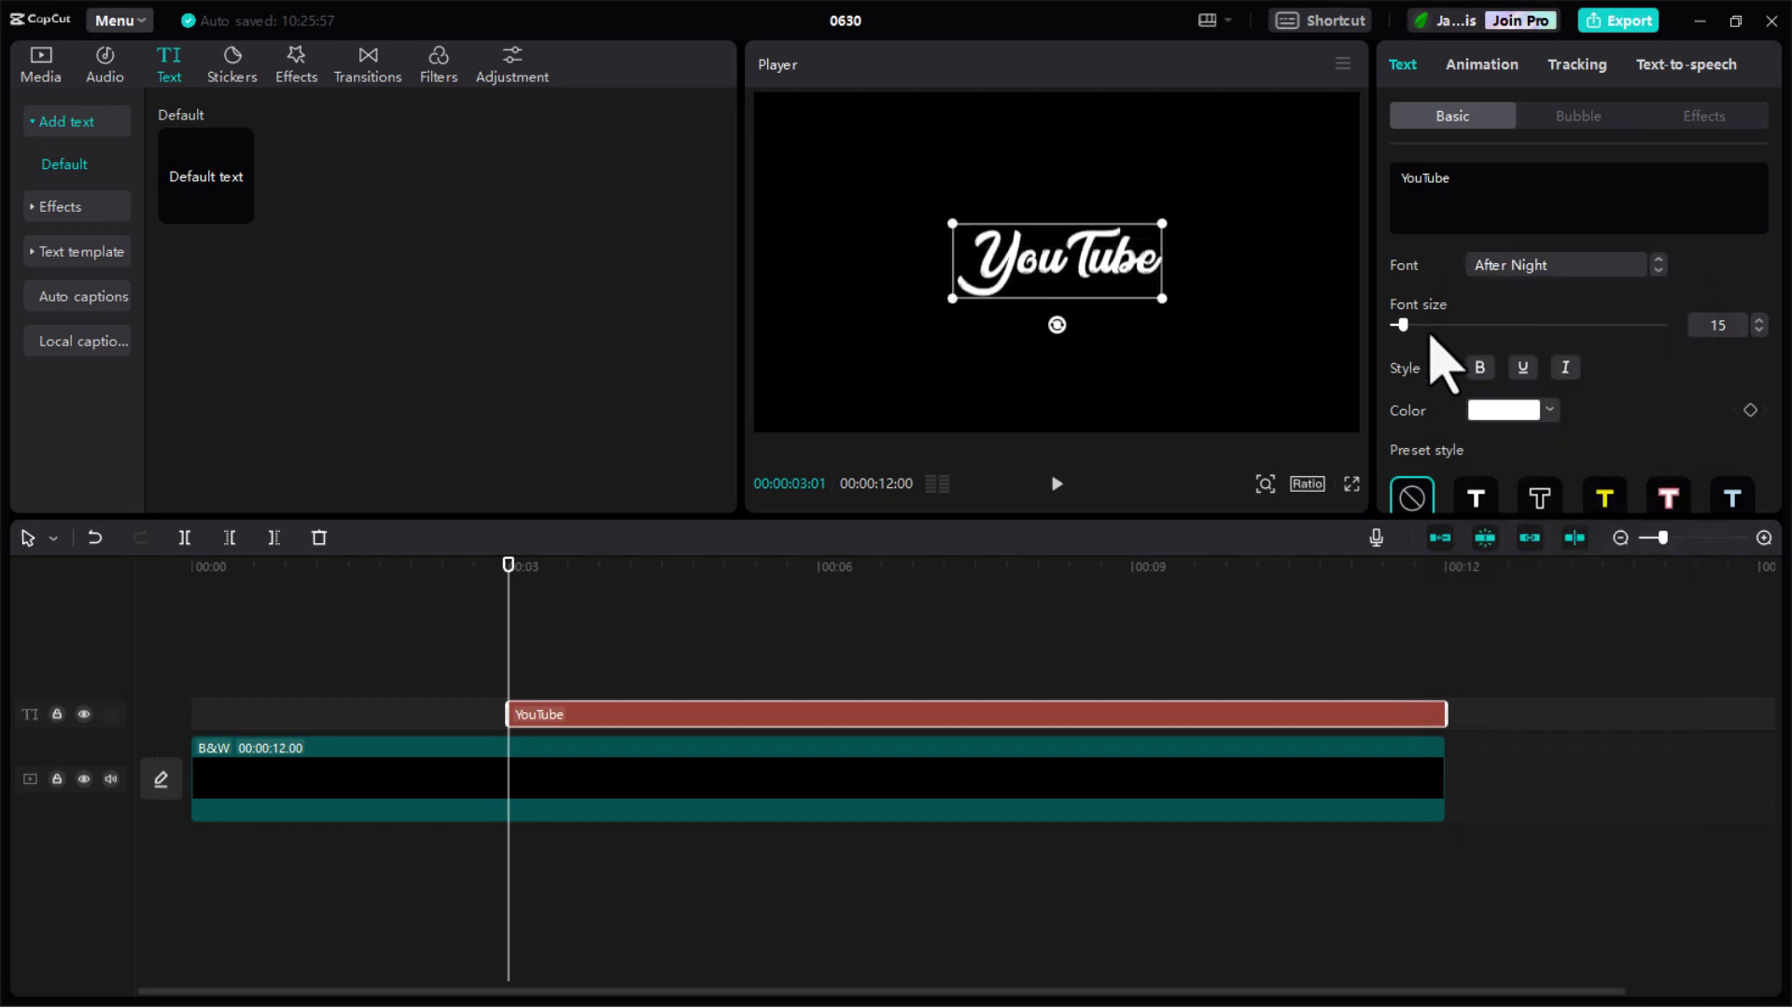
pyautogui.moveTo(1172, 300)
pyautogui.mouseDown()
pyautogui.moveTo(1239, 312)
pyautogui.moveTo(1200, 317)
pyautogui.mouseUp()
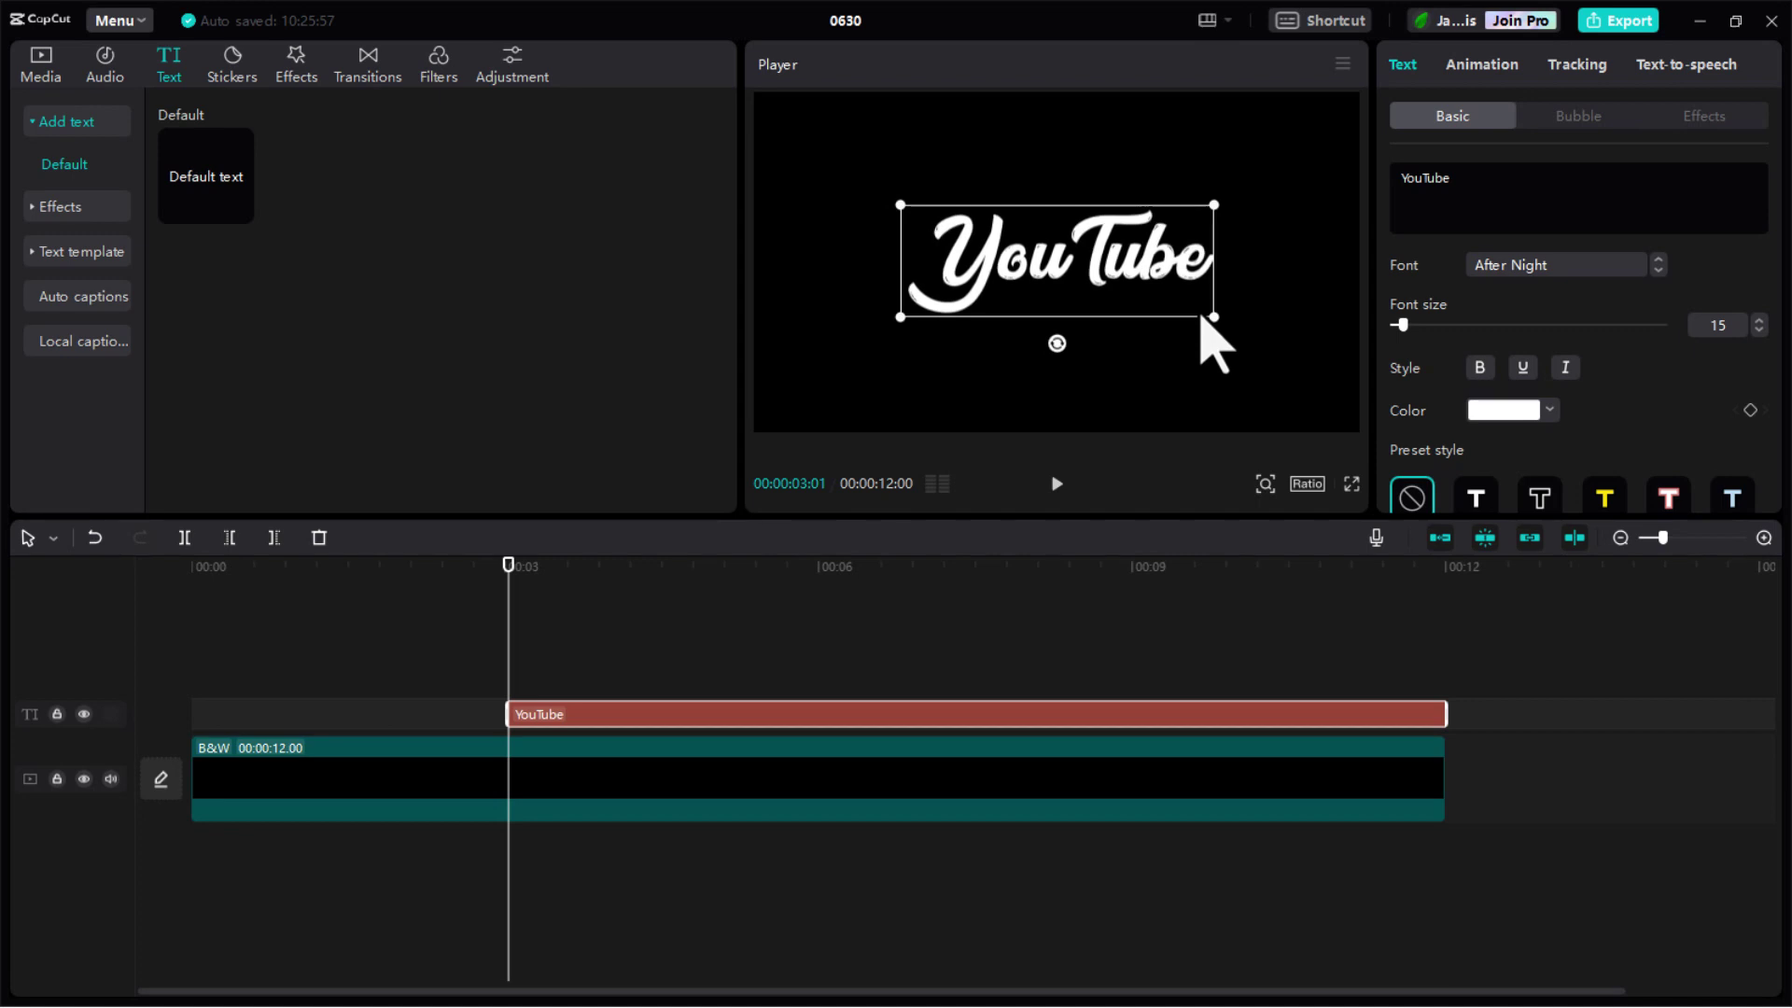
# Apply the Fade In entrance animation to the YouTube title with a duration of 1.5 s
pyautogui.click(1482, 65)
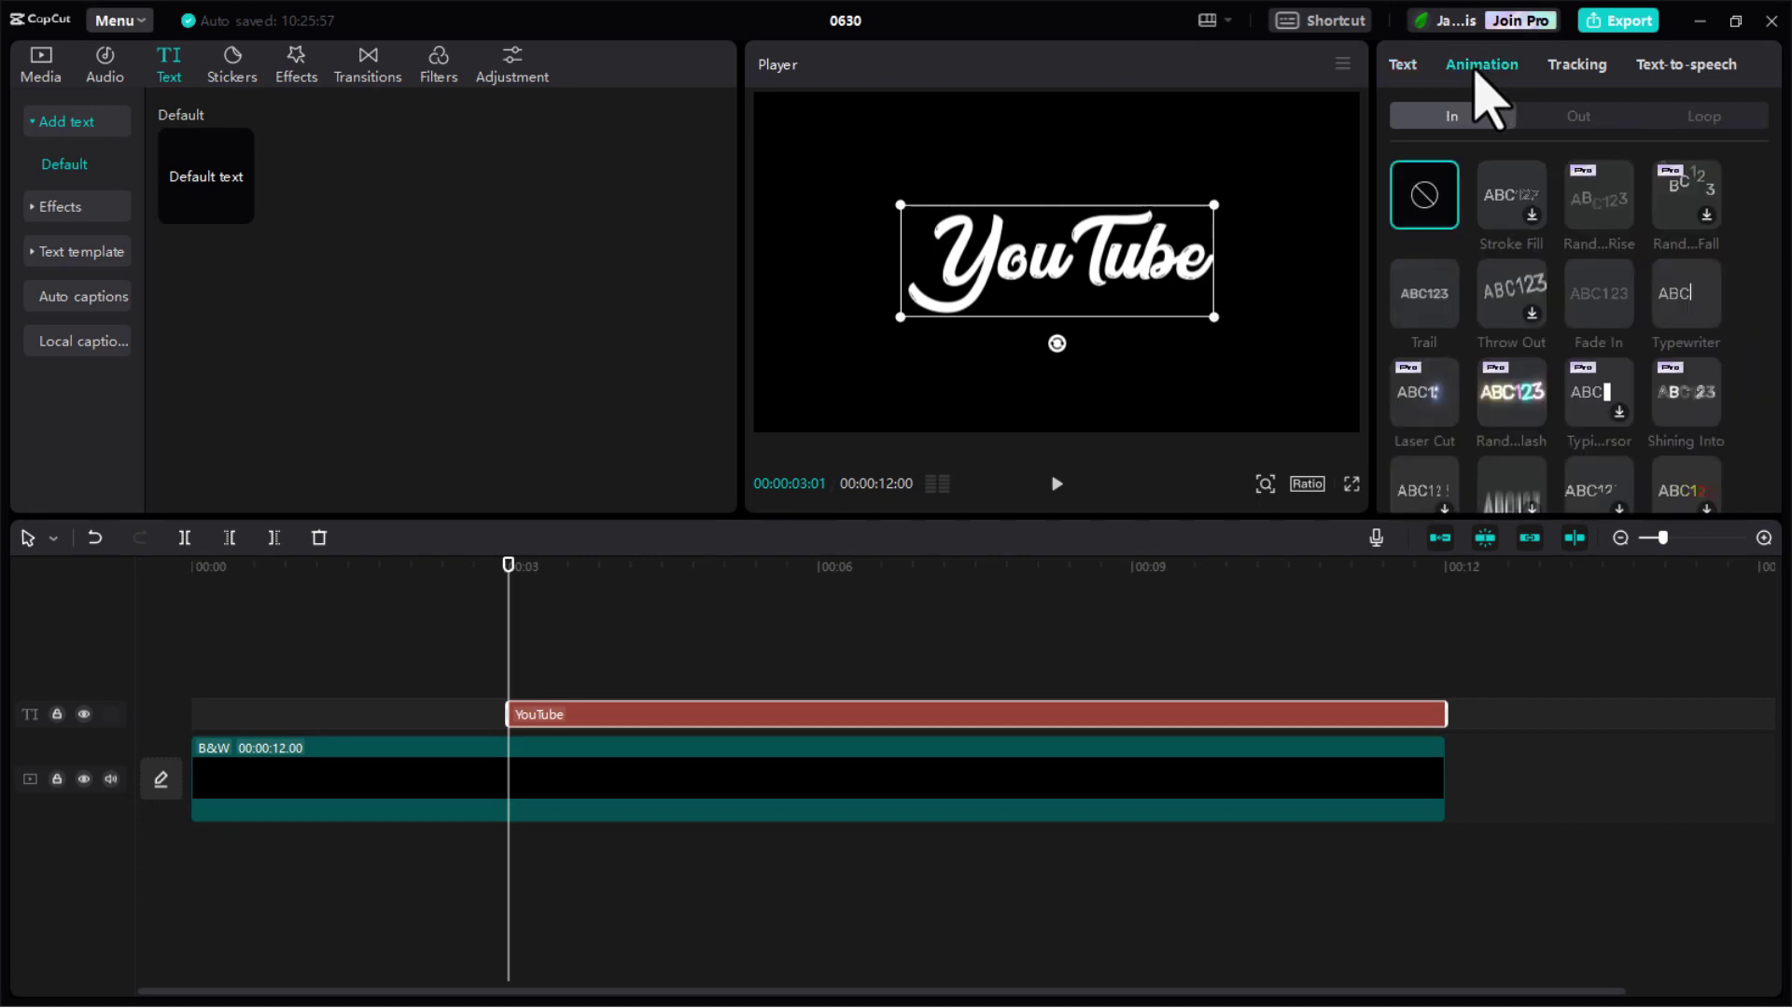
pyautogui.click(1612, 322)
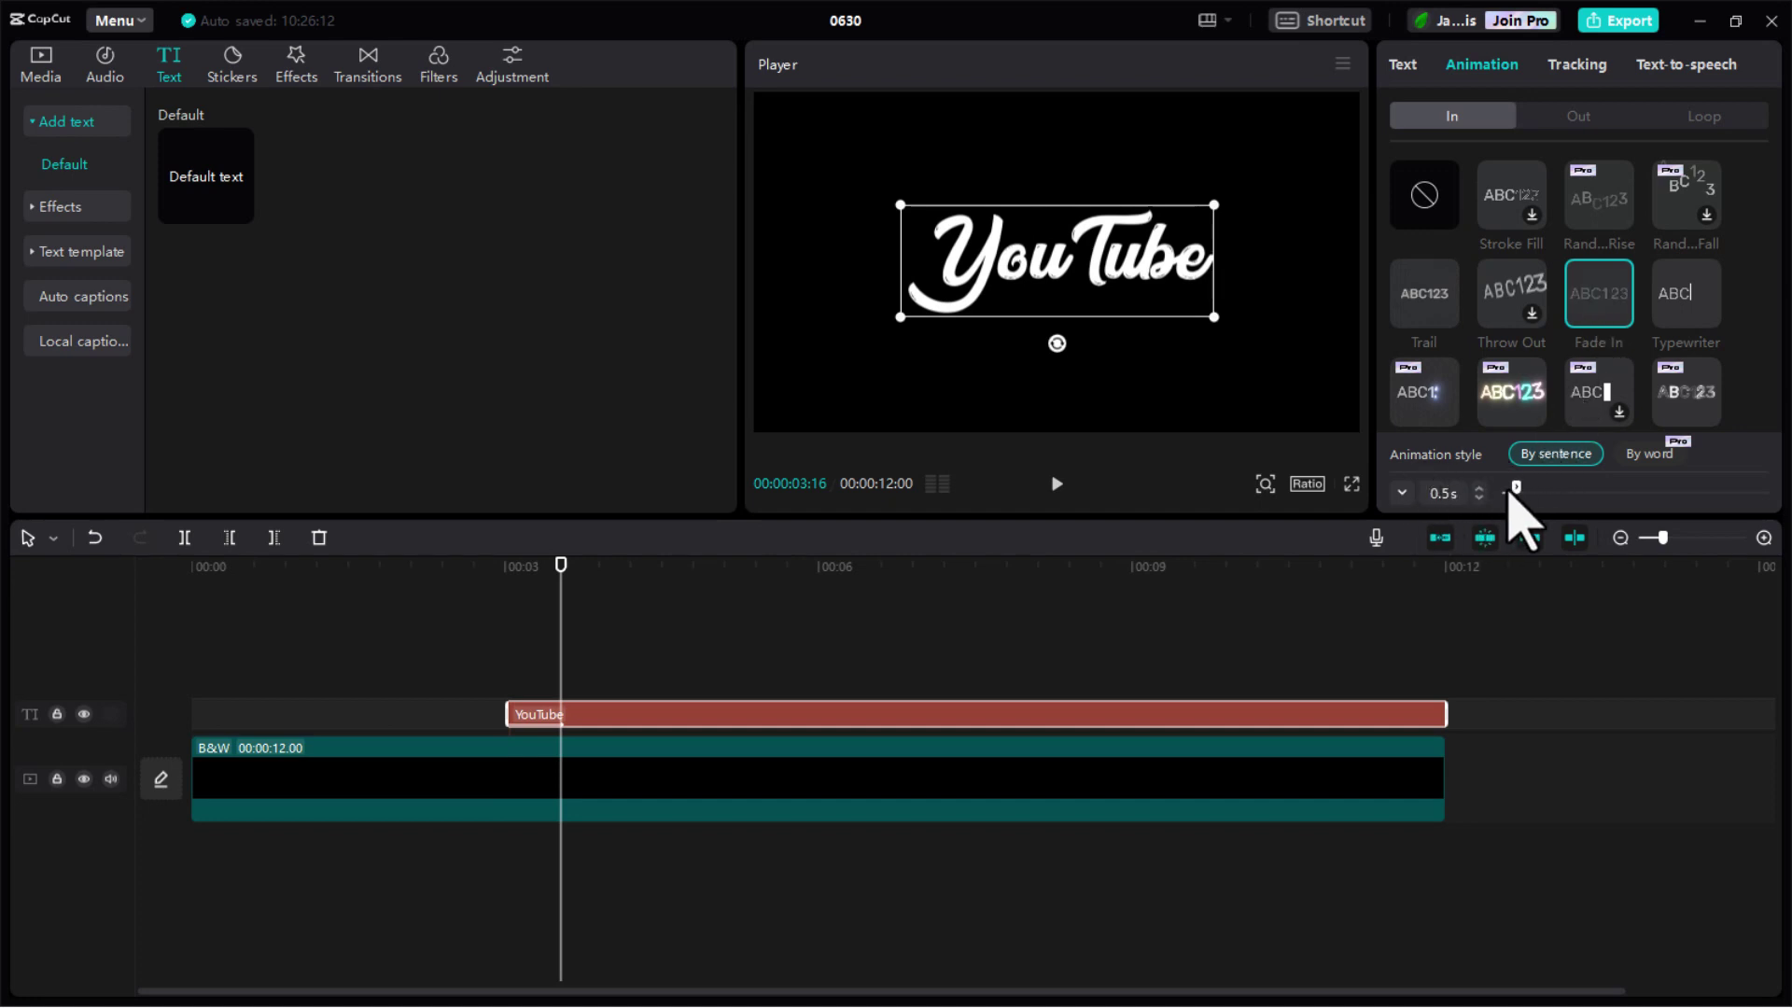
pyautogui.moveTo(1515, 488); pyautogui.dragTo(1562, 488)
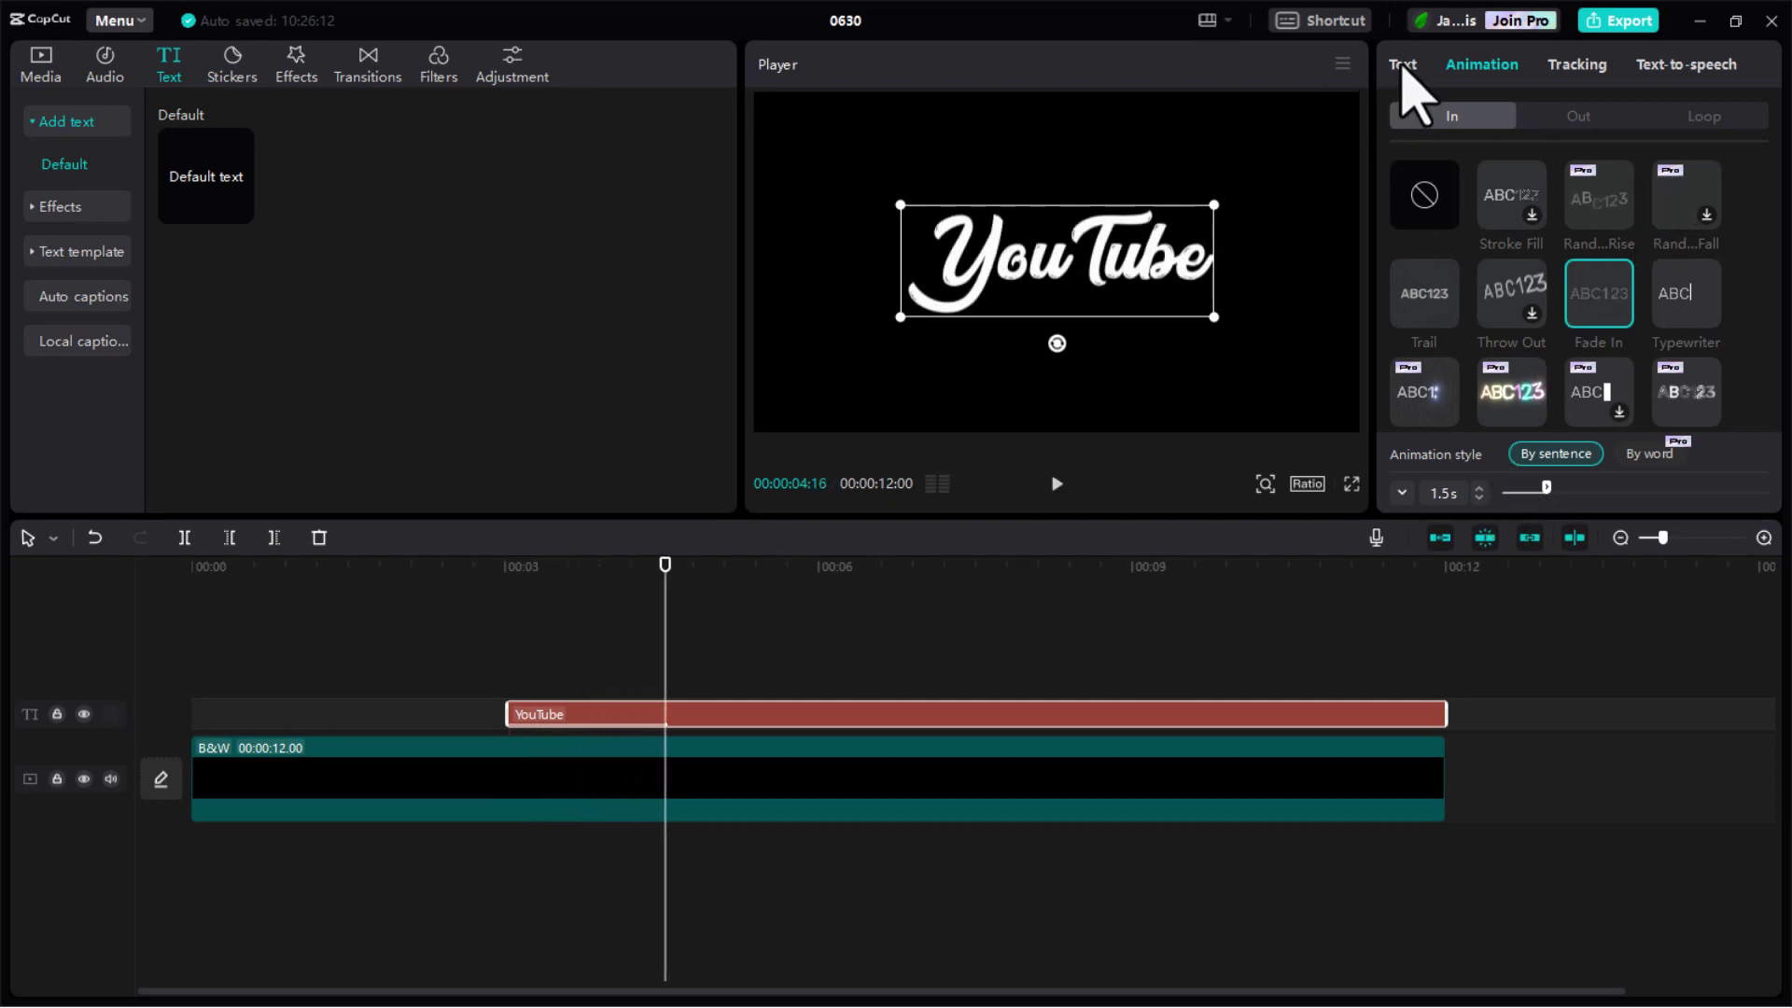
# Apply the metallic silver-grey gradient text effect to the YouTube title
pyautogui.click(1403, 66)
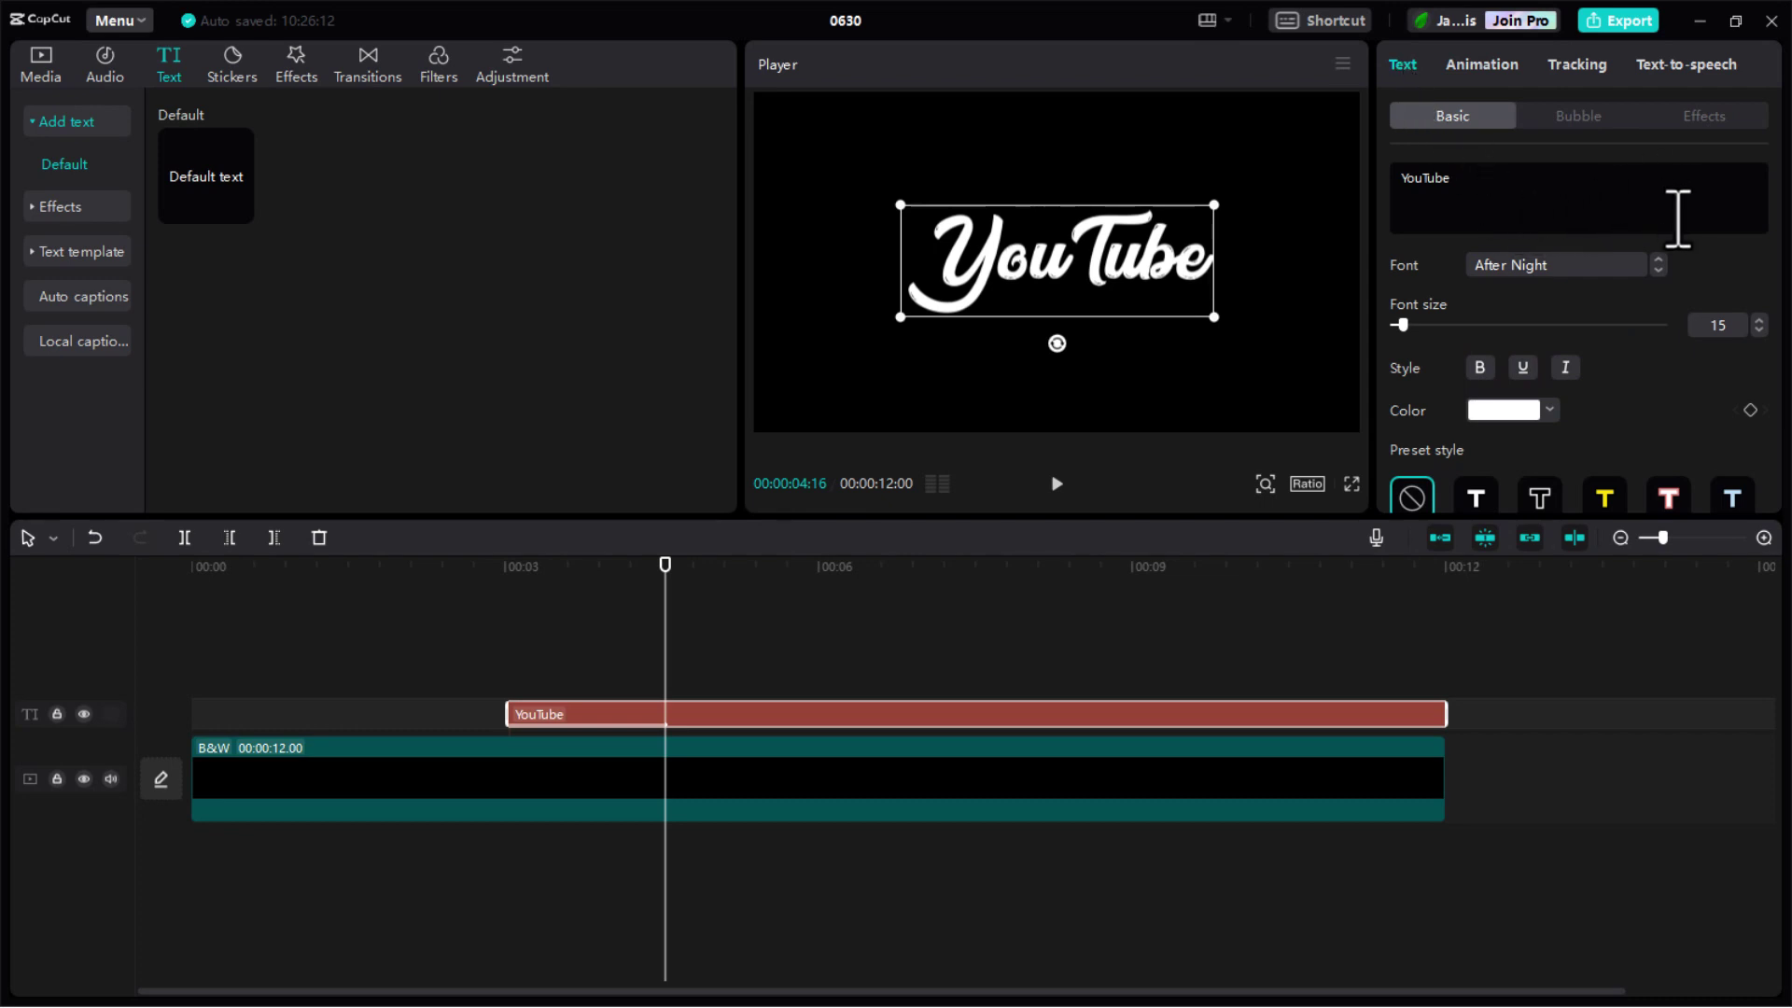
pyautogui.click(1705, 116)
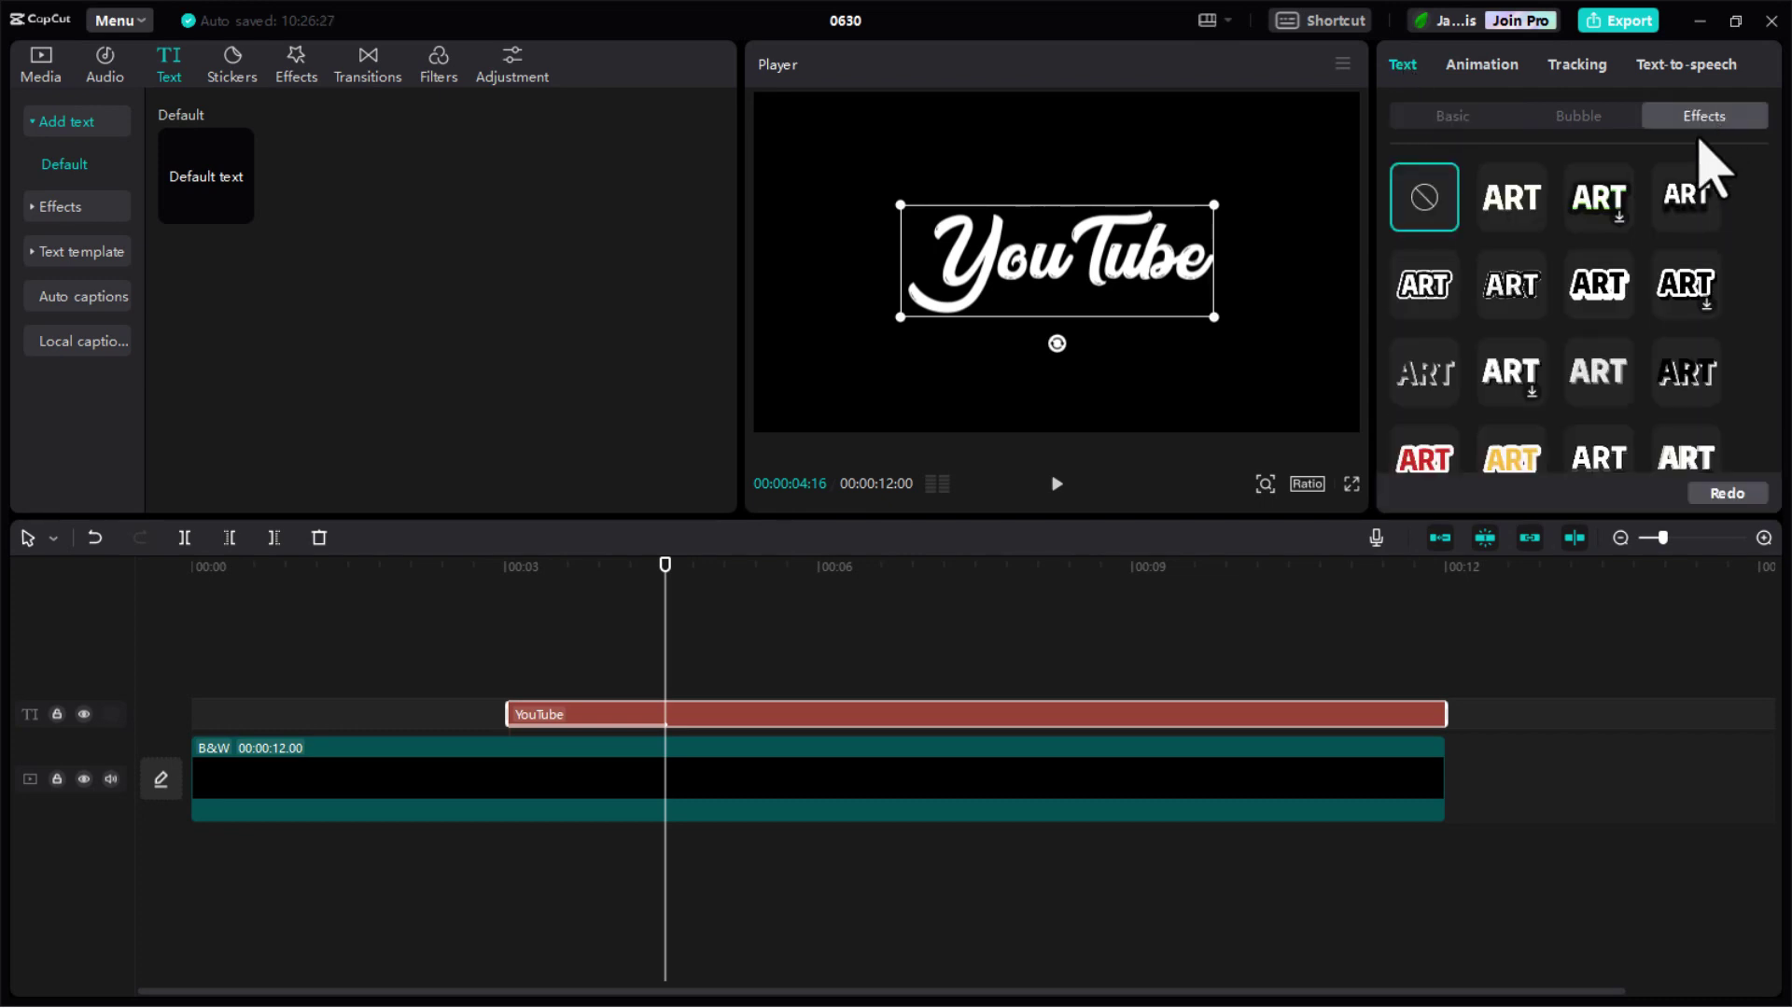
pyautogui.click(1436, 457)
pyautogui.click(1527, 465)
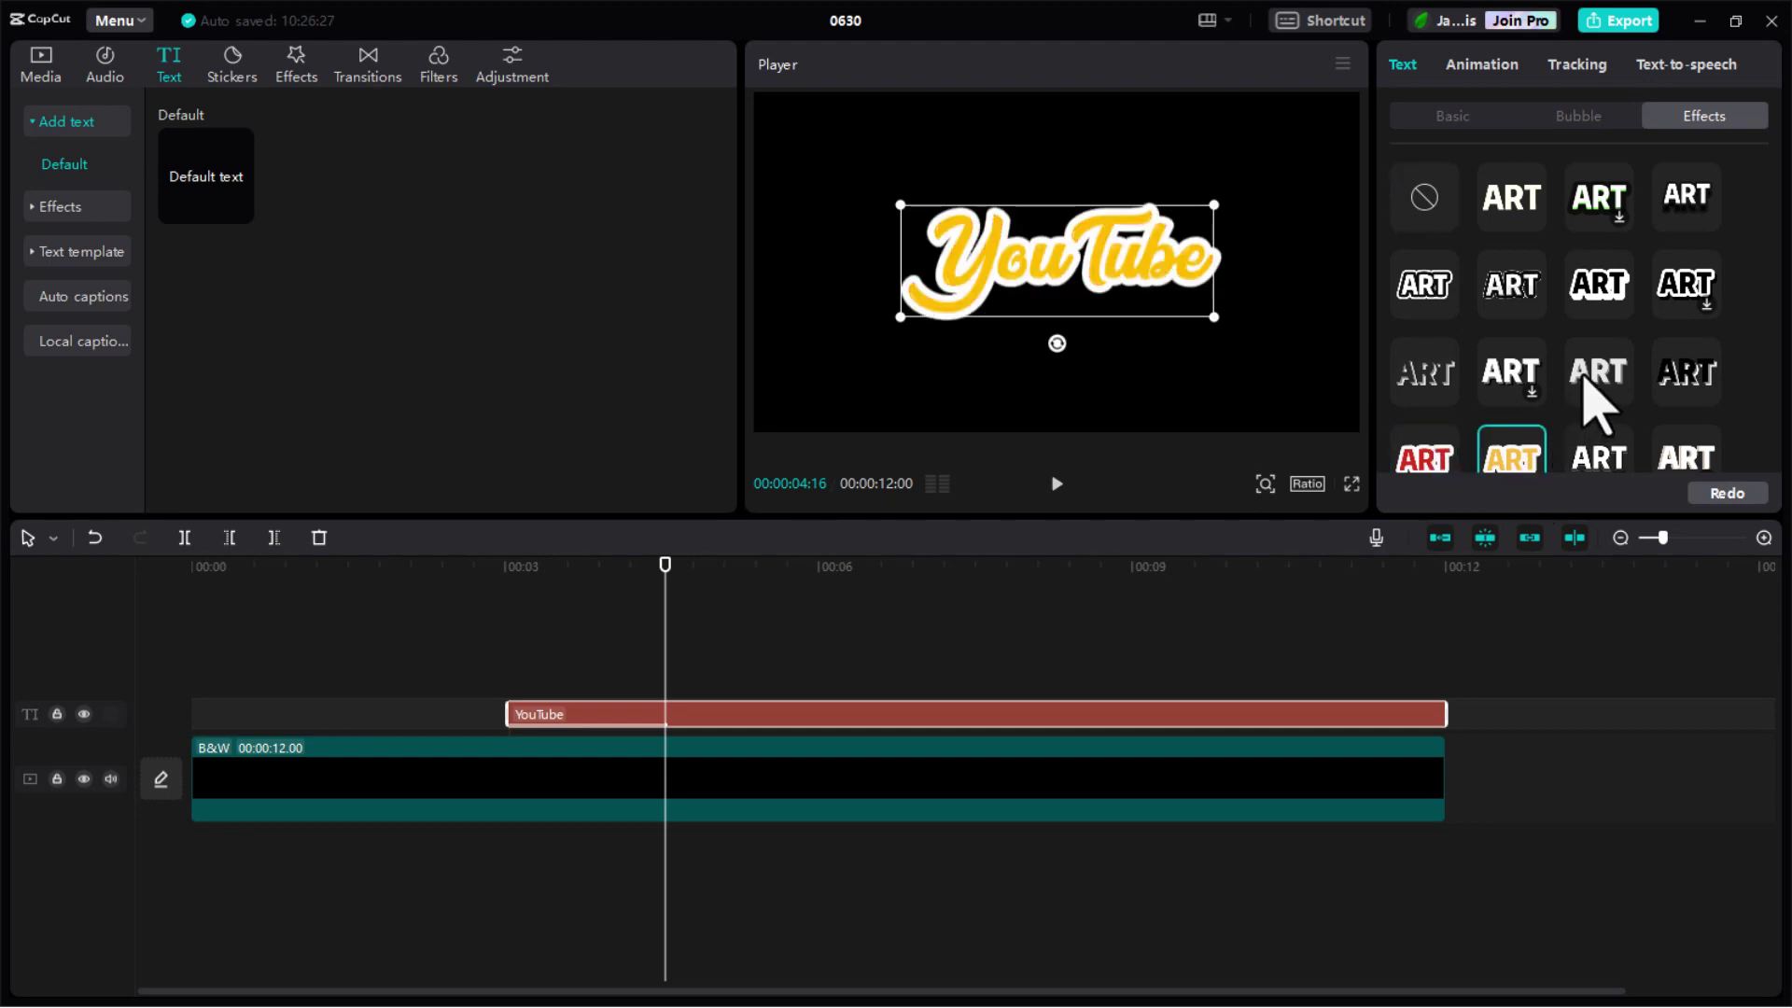
pyautogui.scroll(-5, 1598, 397)
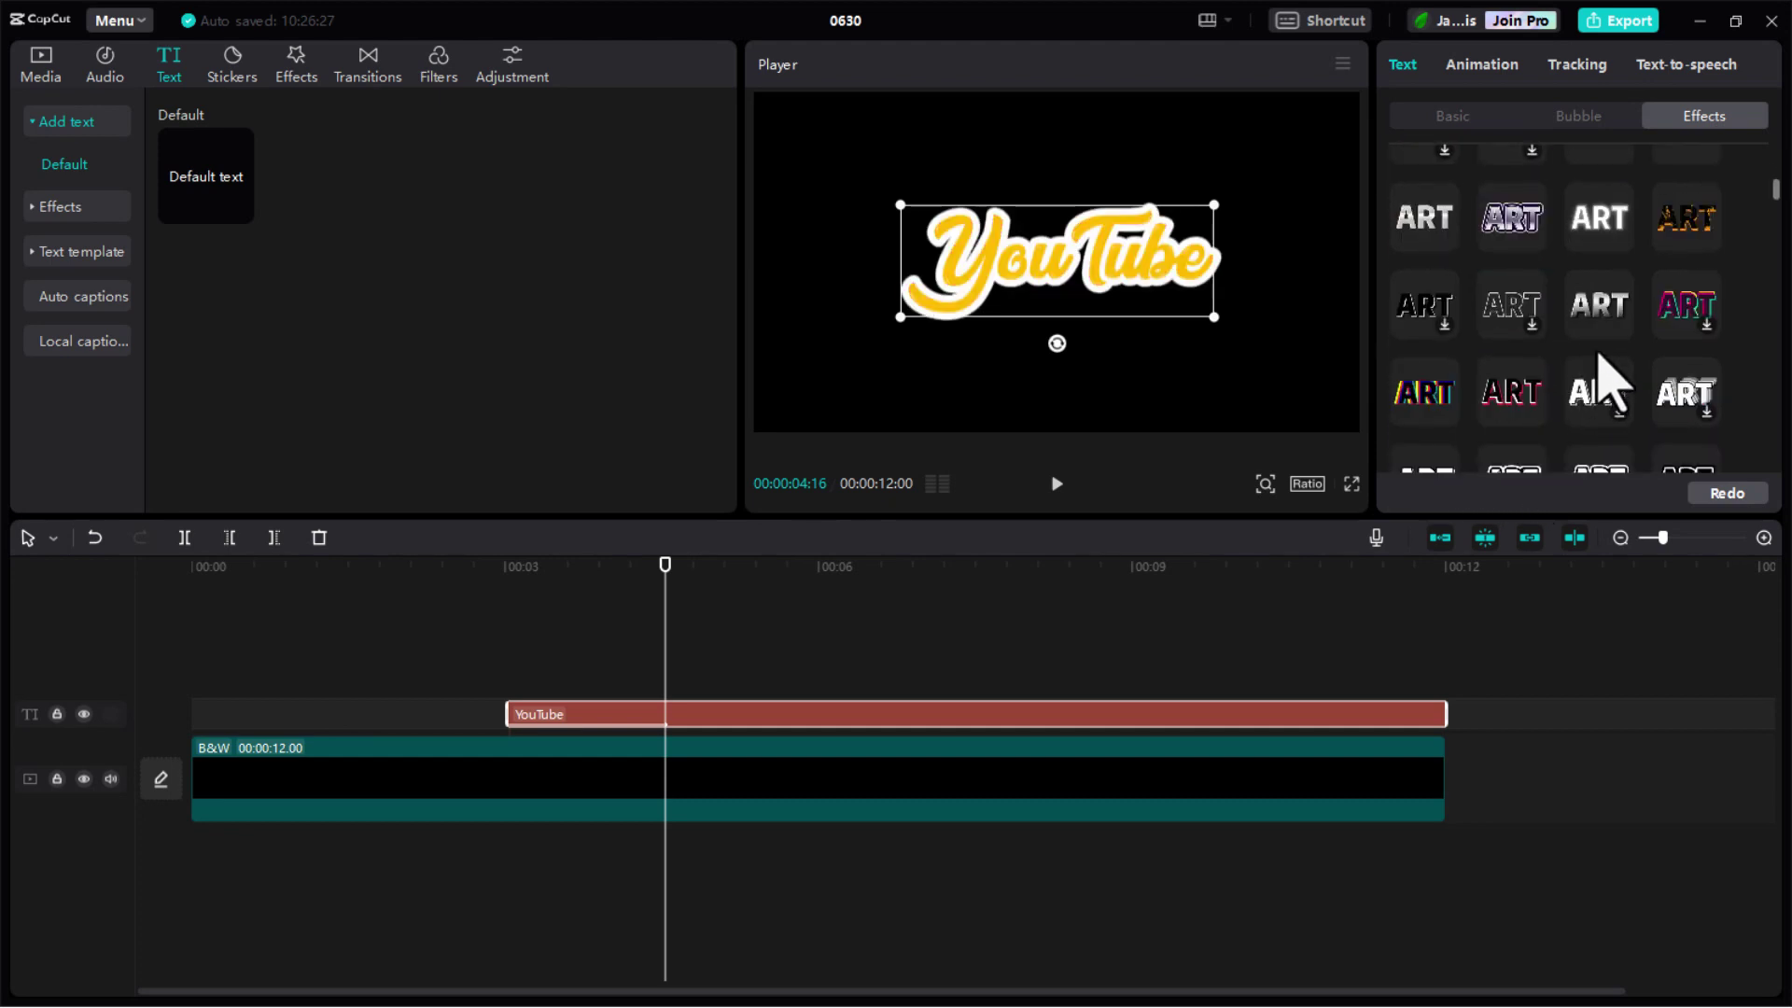
pyautogui.click(1602, 313)
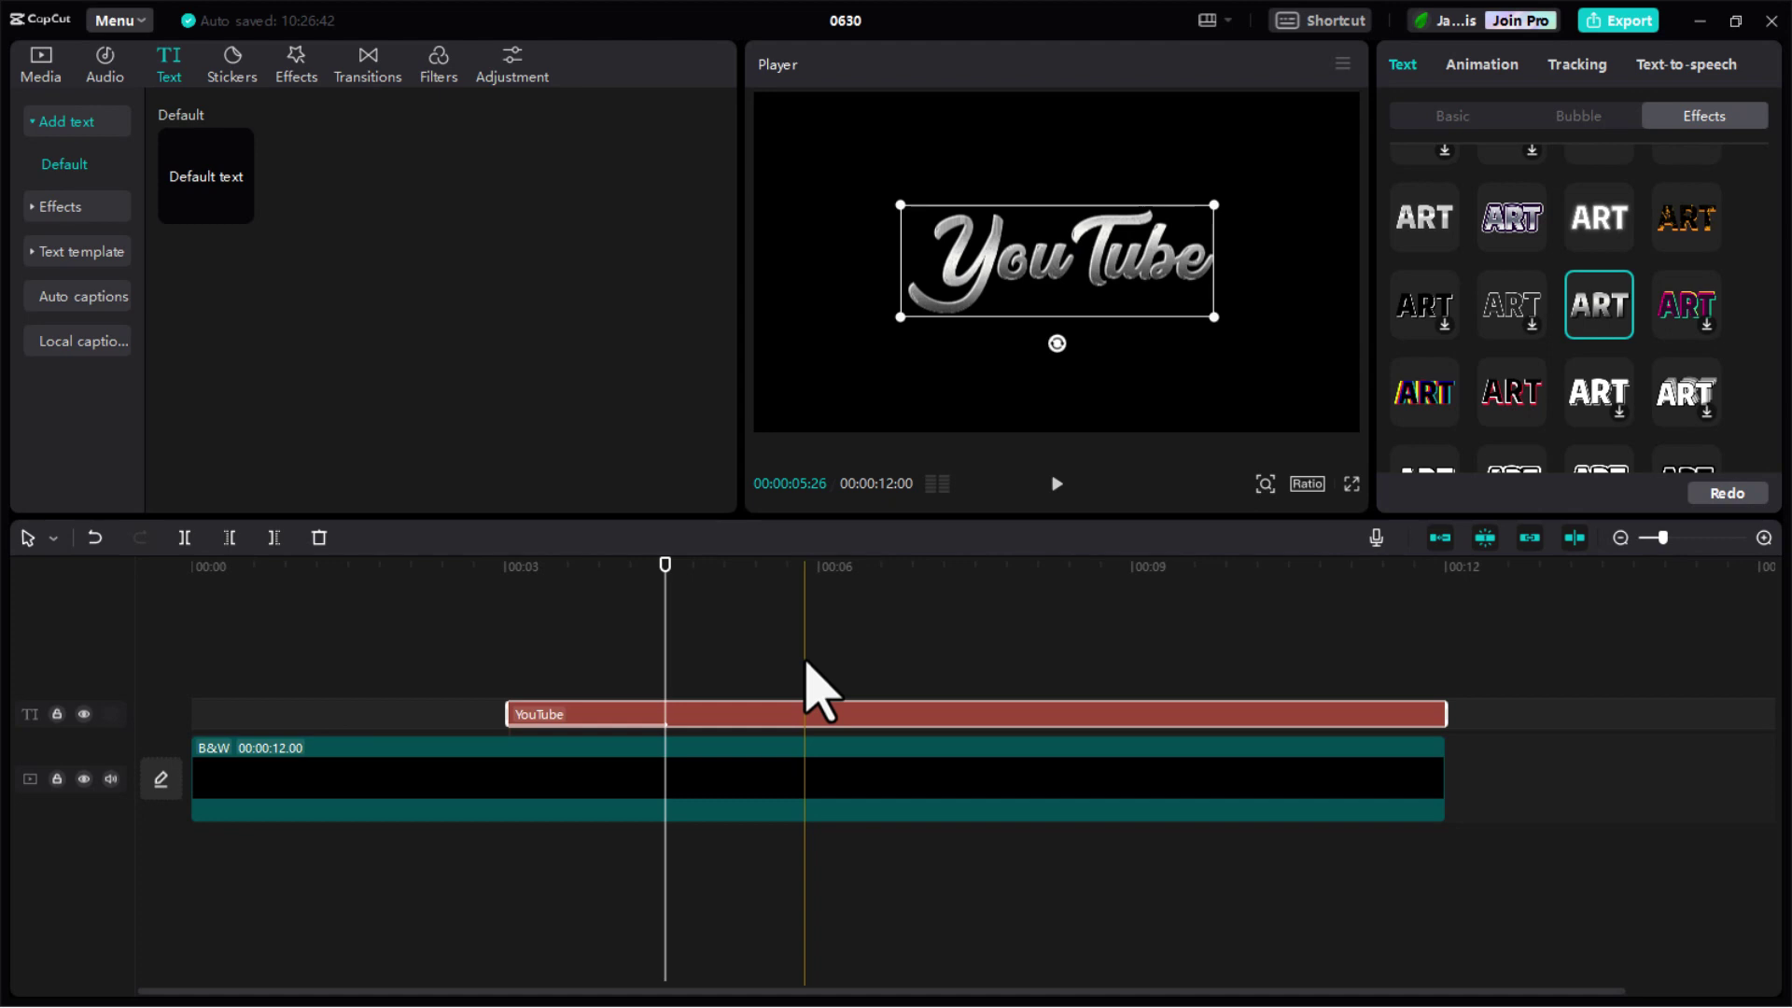
# Place the imported Mengkilap.mp4 clip on a new track above the title, aligned with the title's start at 3 seconds
pyautogui.click(30, 66)
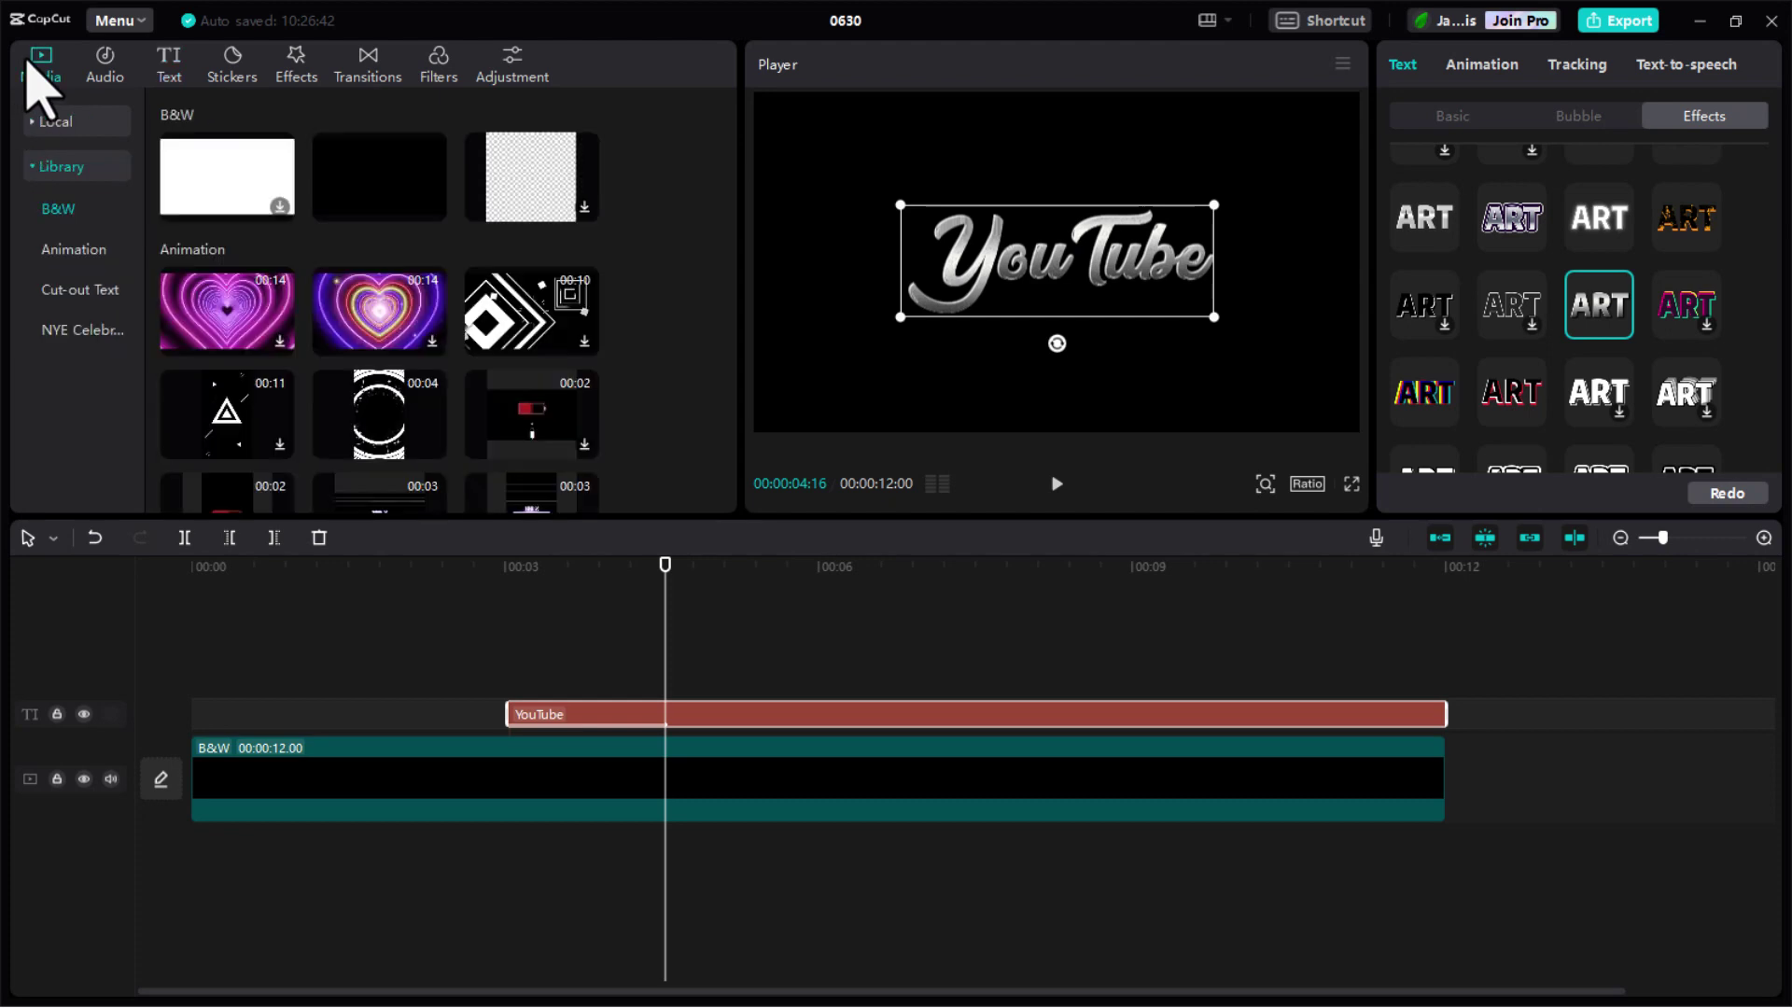
pyautogui.click(58, 130)
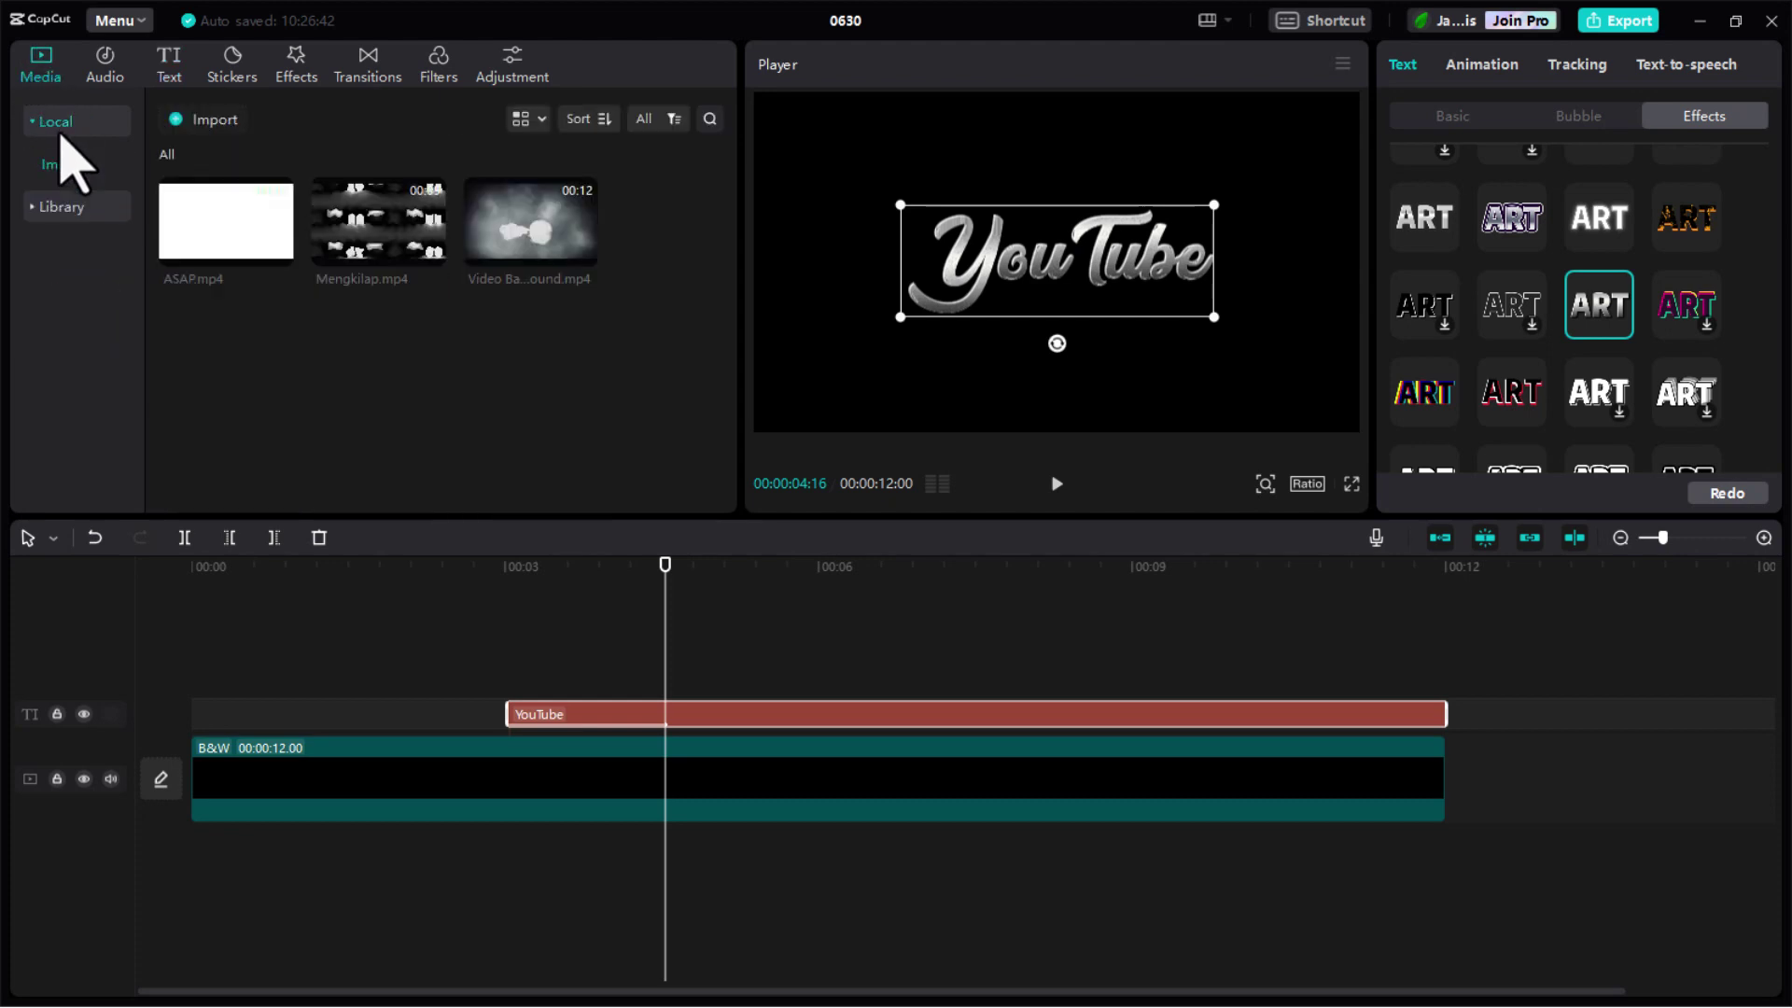
pyautogui.moveTo(361, 276); pyautogui.dragTo(514, 671)
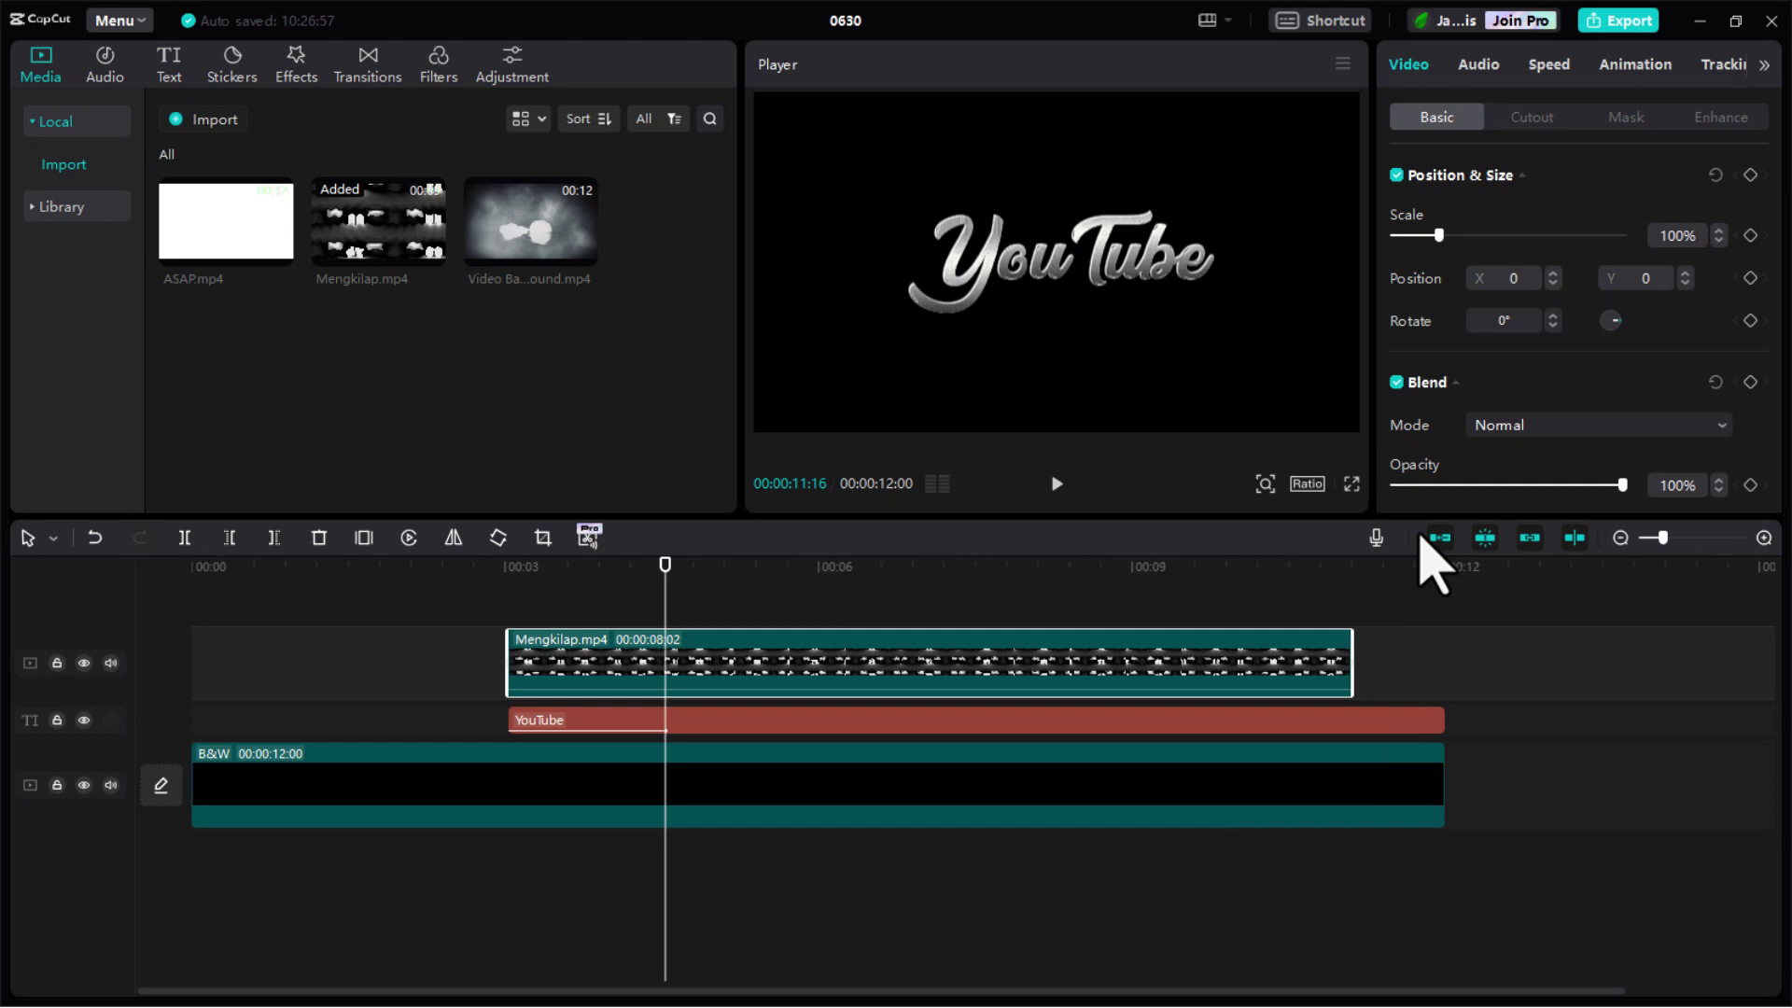
# Slow the Mengkilap clip to a duration of 9.0 s so it ends together with the title
pyautogui.click(1549, 65)
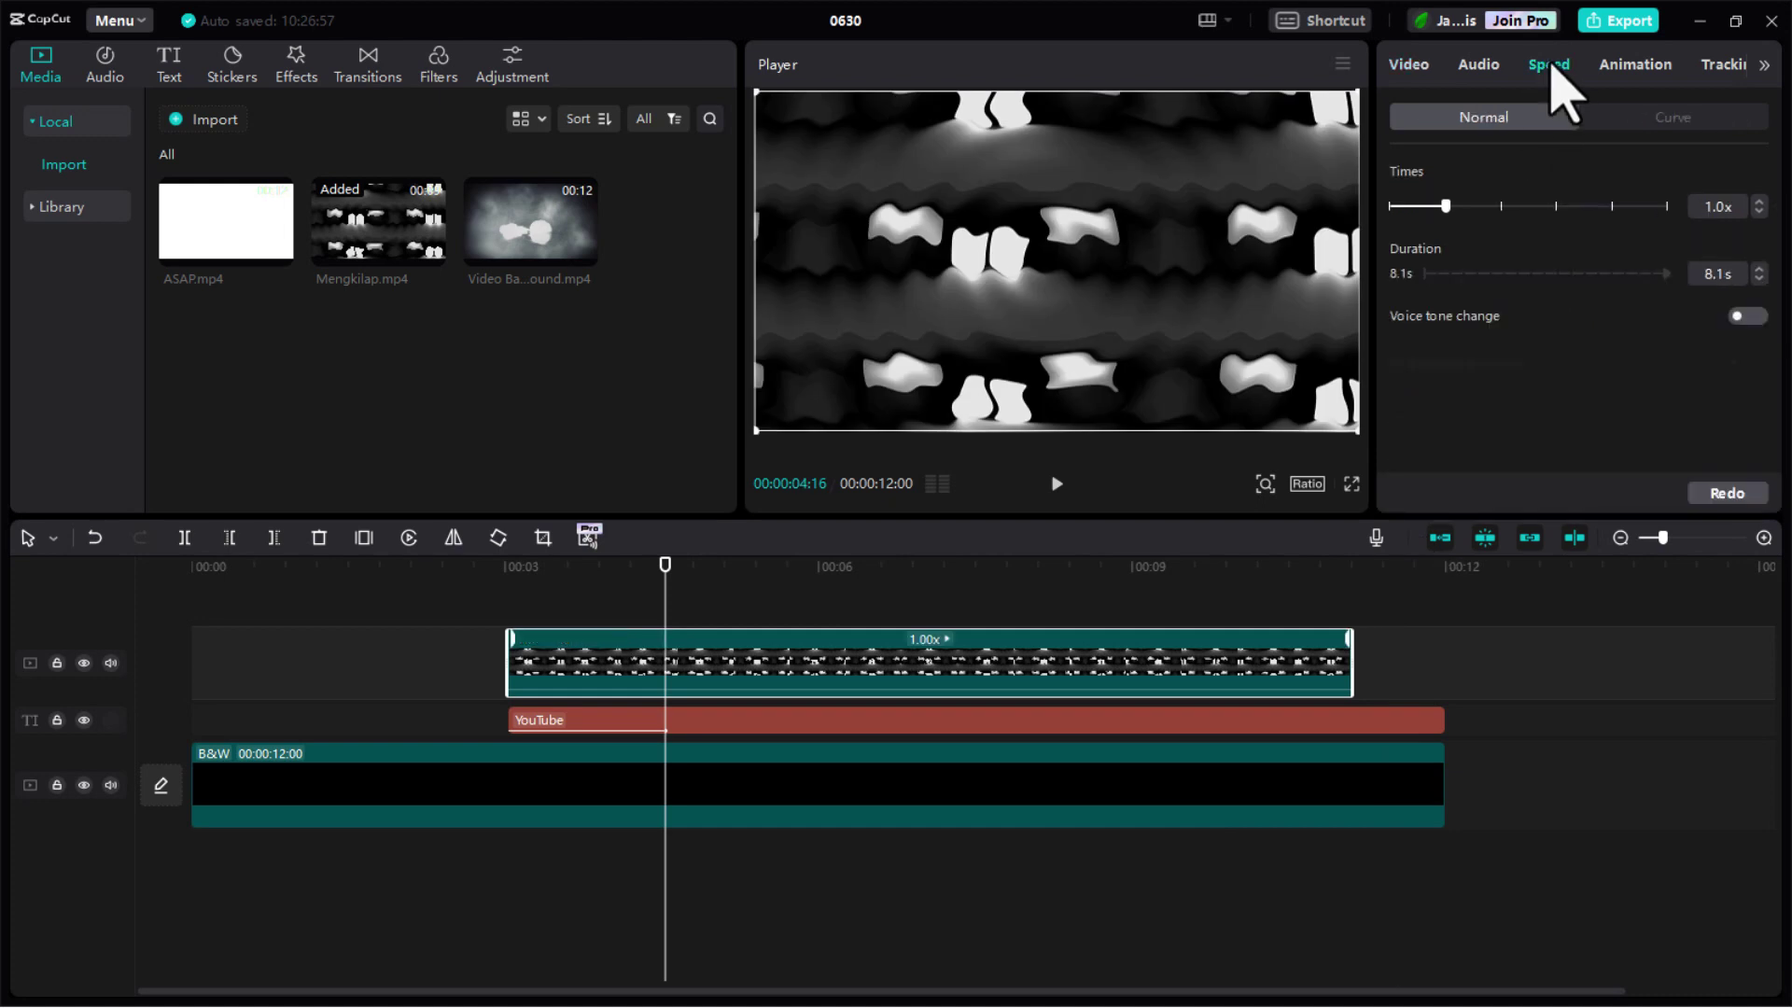
pyautogui.click(1760, 269)
pyautogui.click(1760, 269)
pyautogui.click(1760, 268)
pyautogui.click(1760, 268)
pyautogui.click(1760, 269)
pyautogui.click(1760, 268)
pyautogui.click(1760, 269)
pyautogui.click(1760, 269)
pyautogui.click(1760, 269)
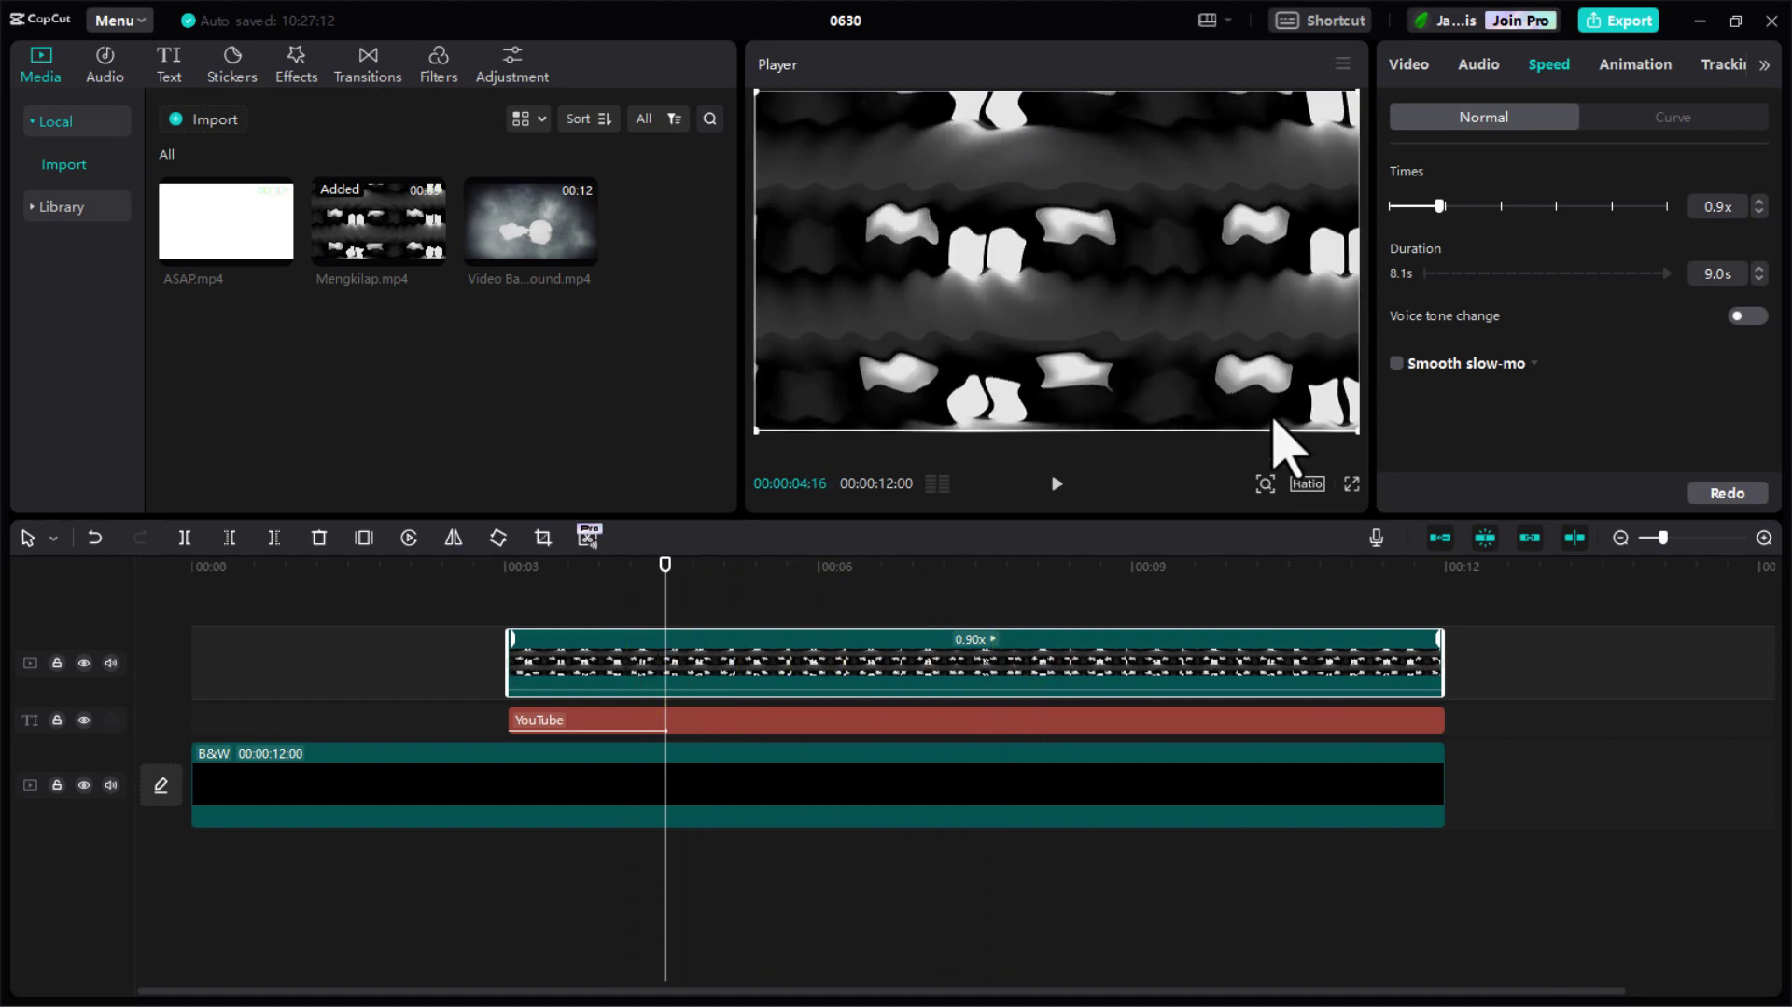
# Set the Mengkilap clip's blend mode to Soft light and scrub through the timeline to preview the shine
pyautogui.click(1410, 64)
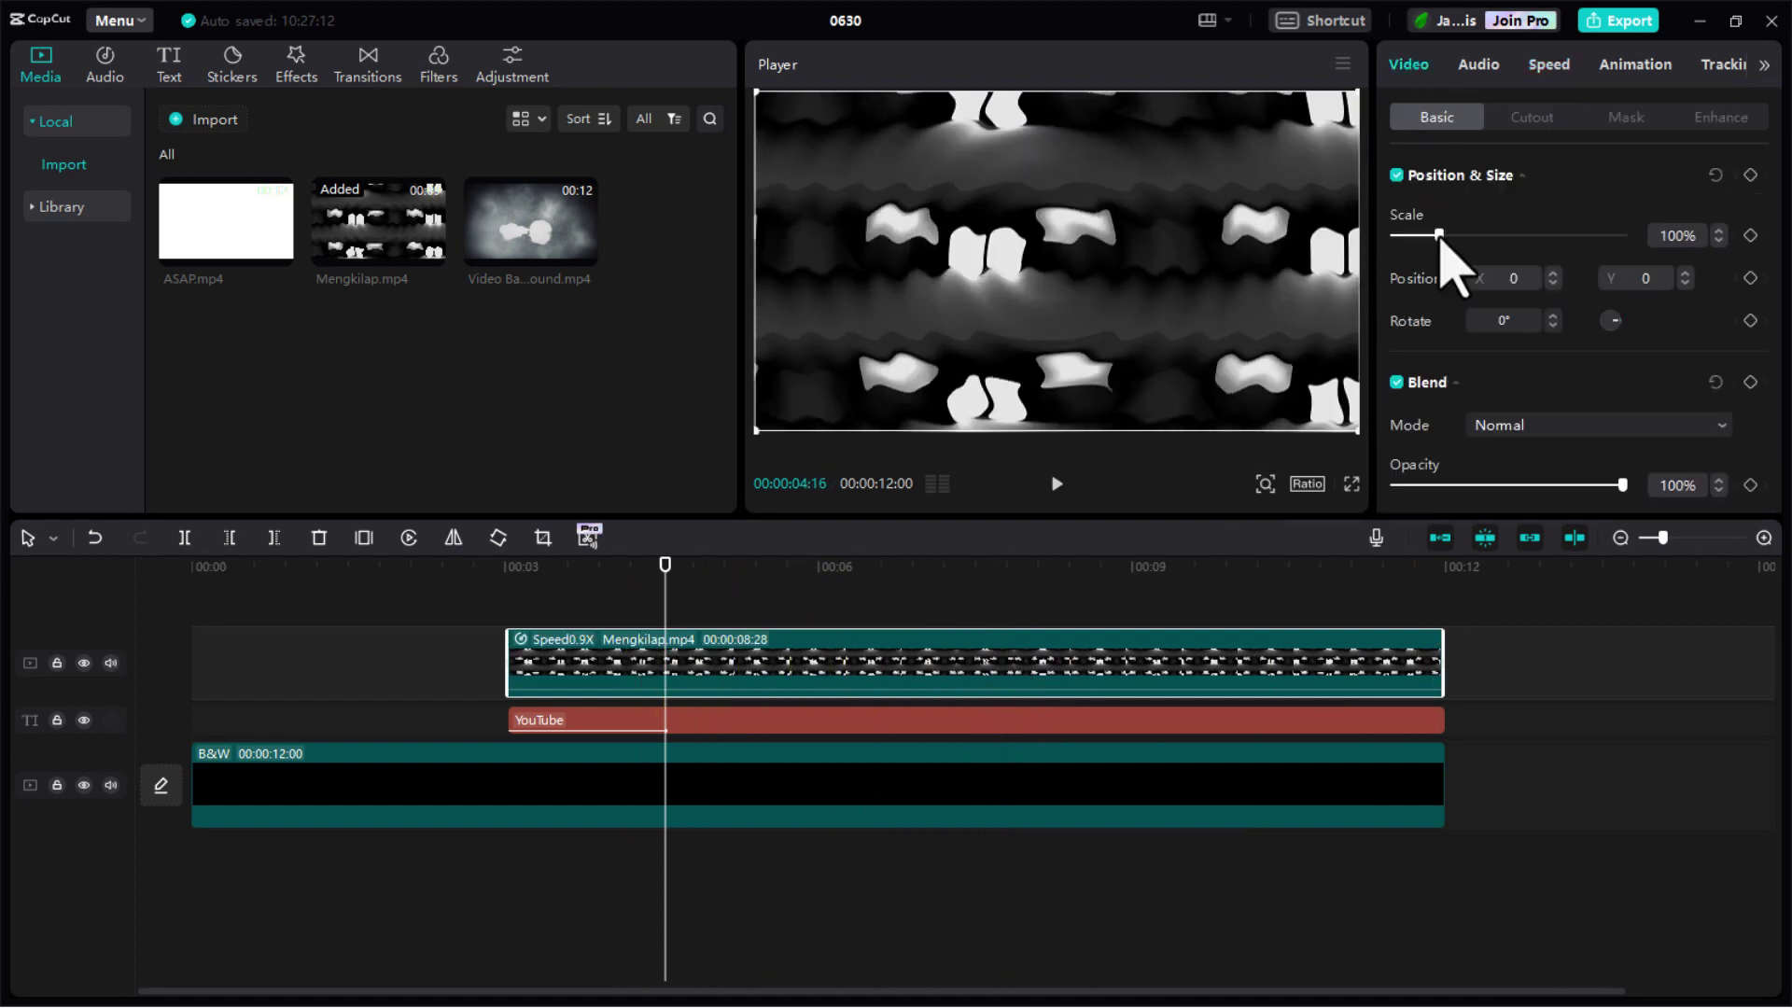
pyautogui.click(1505, 427)
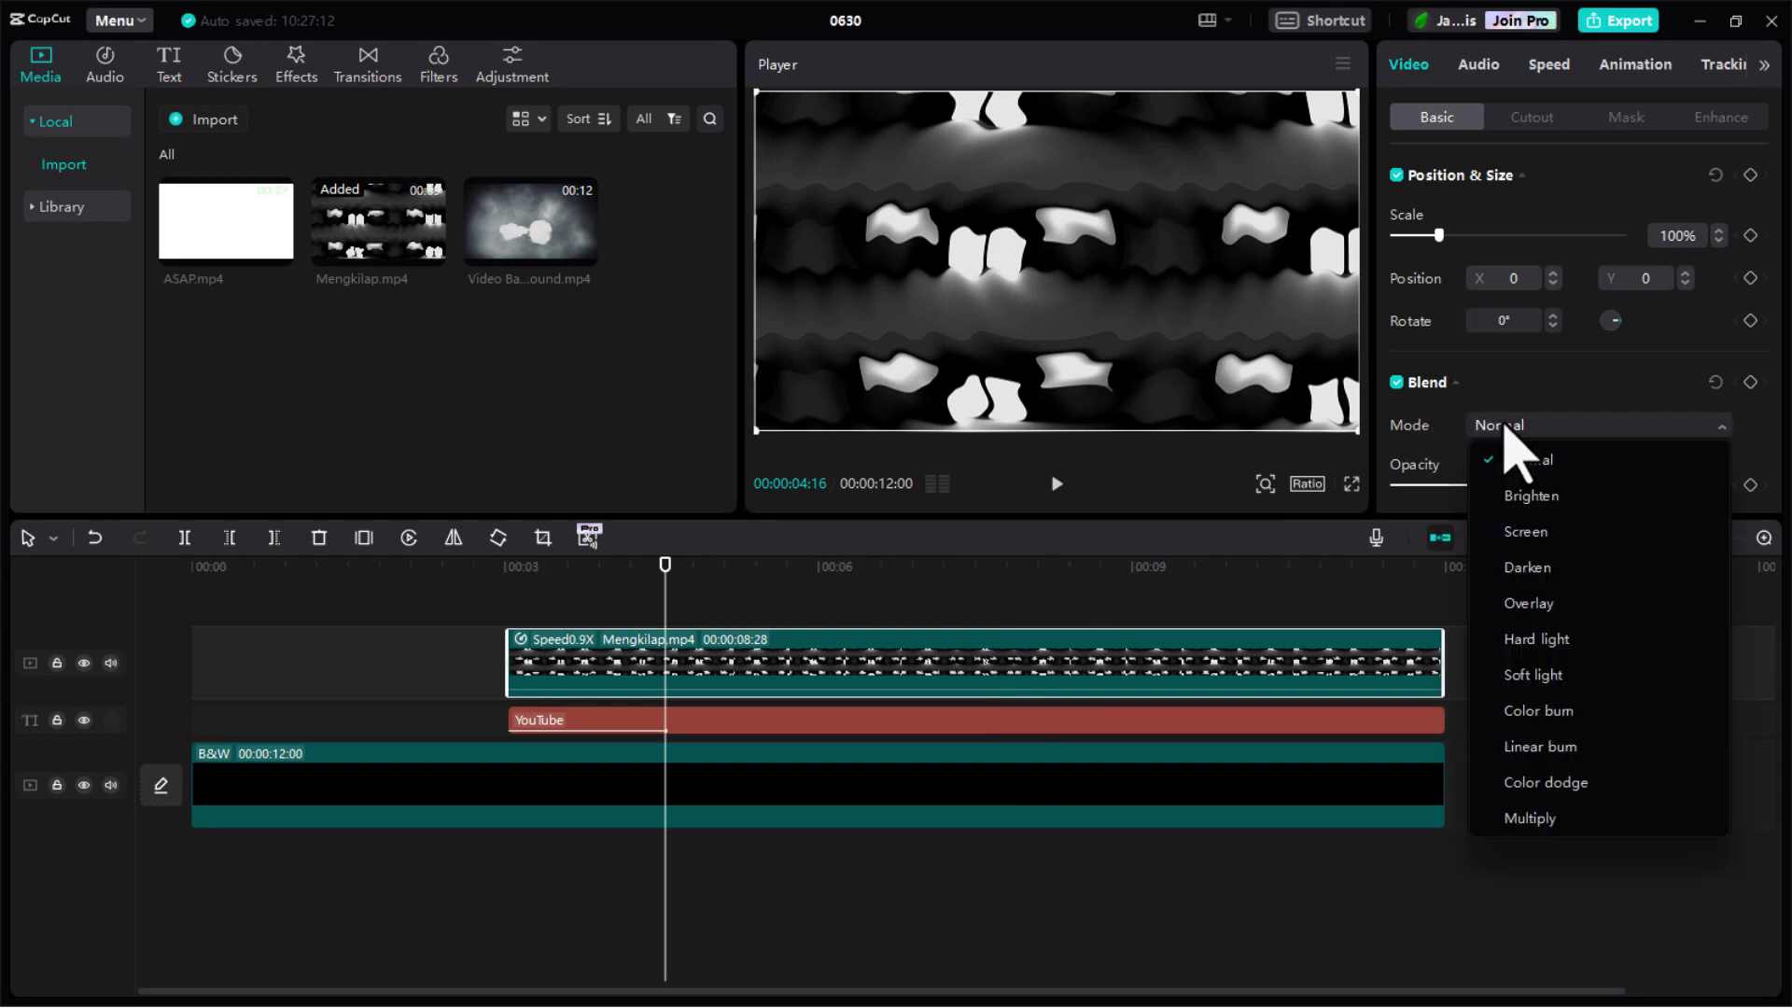
pyautogui.click(1551, 676)
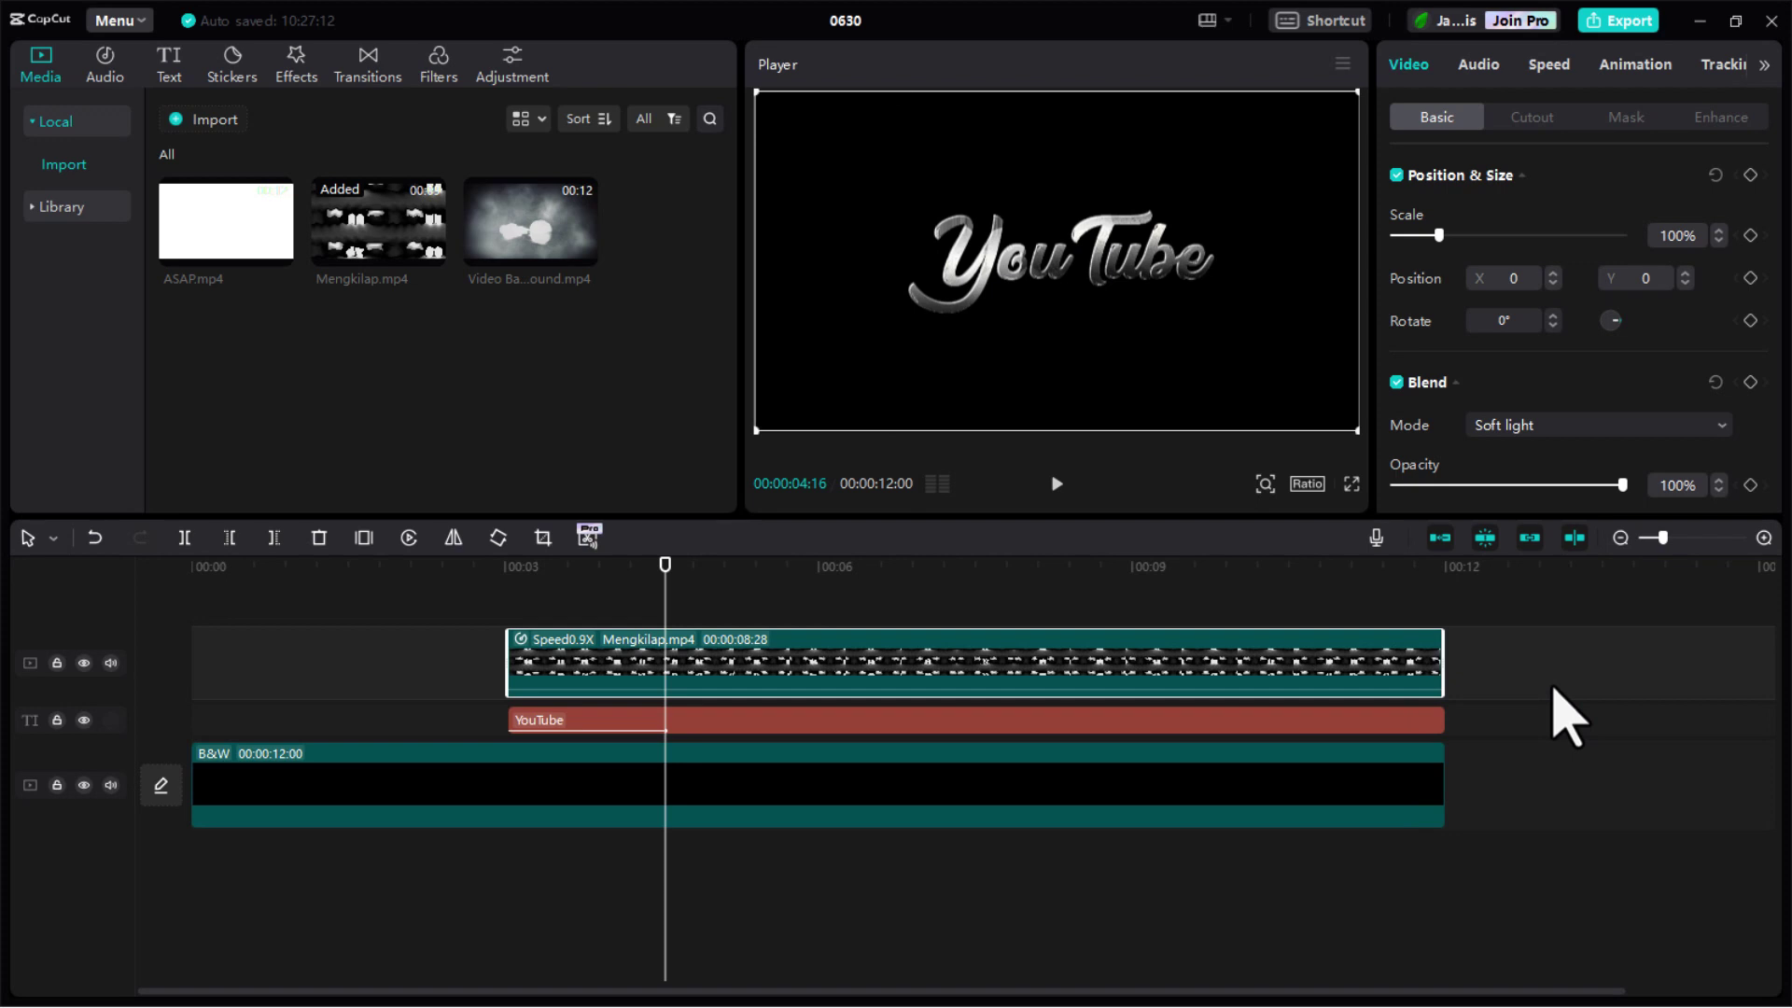
pyautogui.moveTo(668, 584); pyautogui.dragTo(1370, 631)
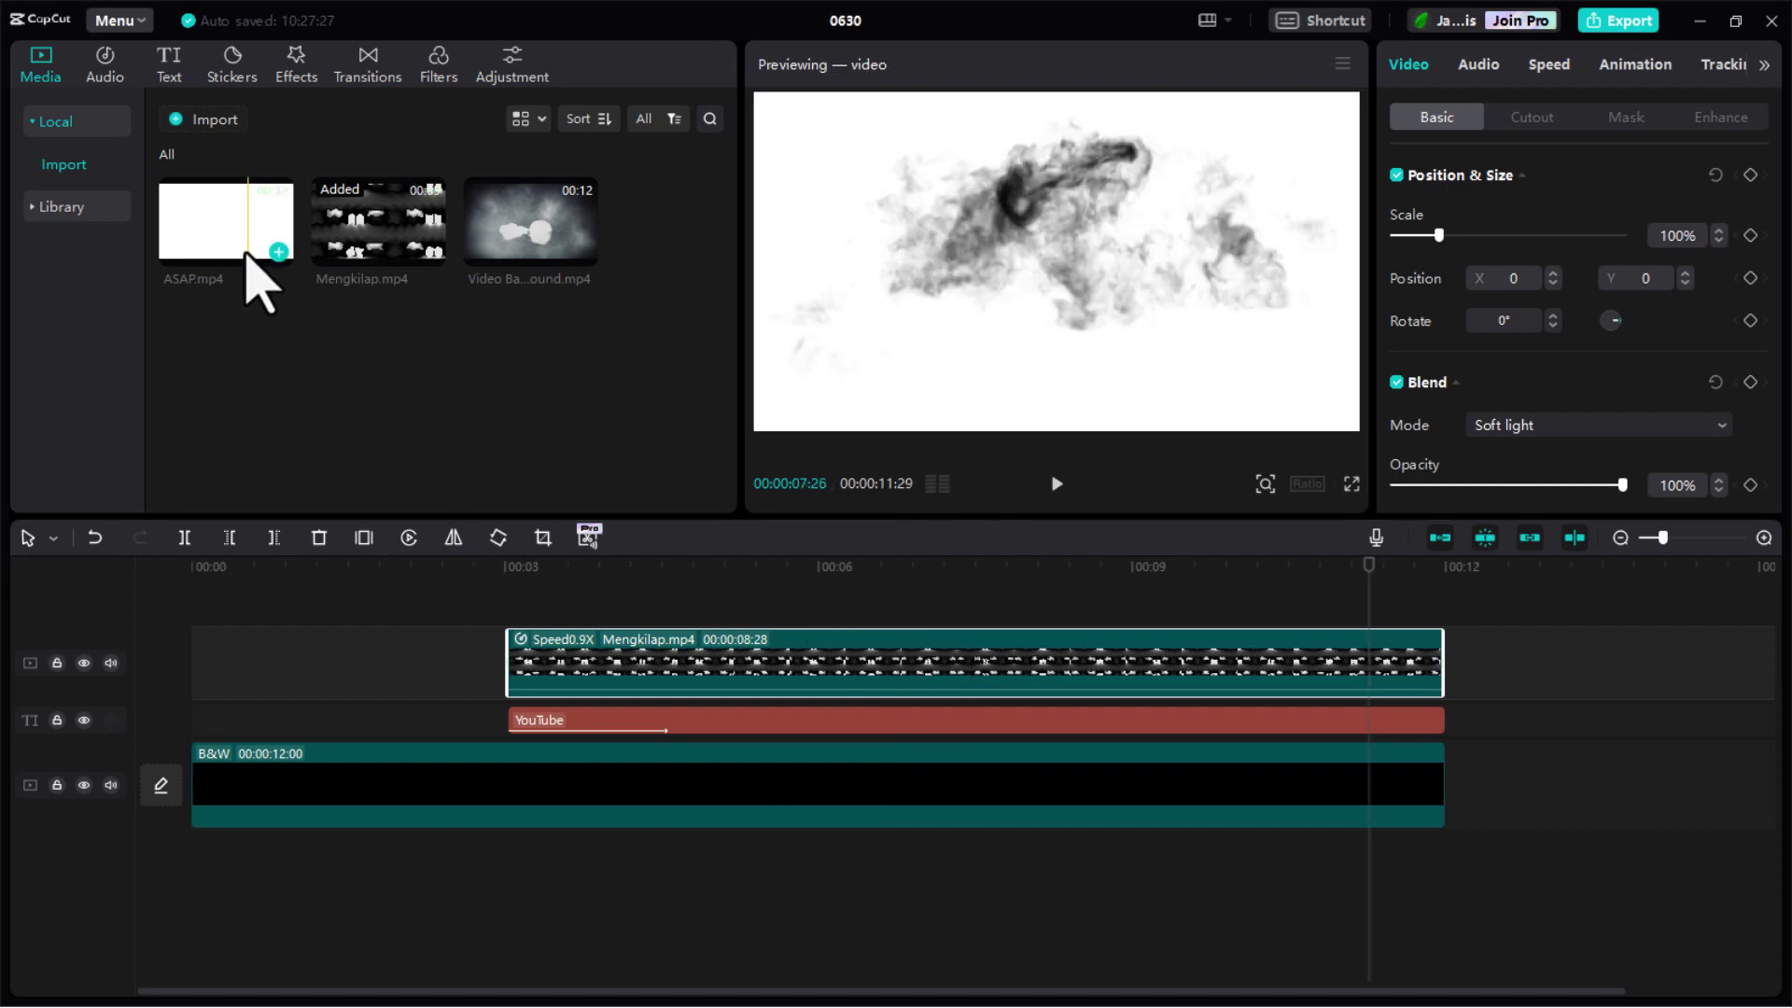
# Place the imported ASAP.mp4 smoke clip on a new track above Mengkilap at the timeline's start and move the playhead to about 3 seconds
pyautogui.moveTo(237, 241); pyautogui.dragTo(210, 616)
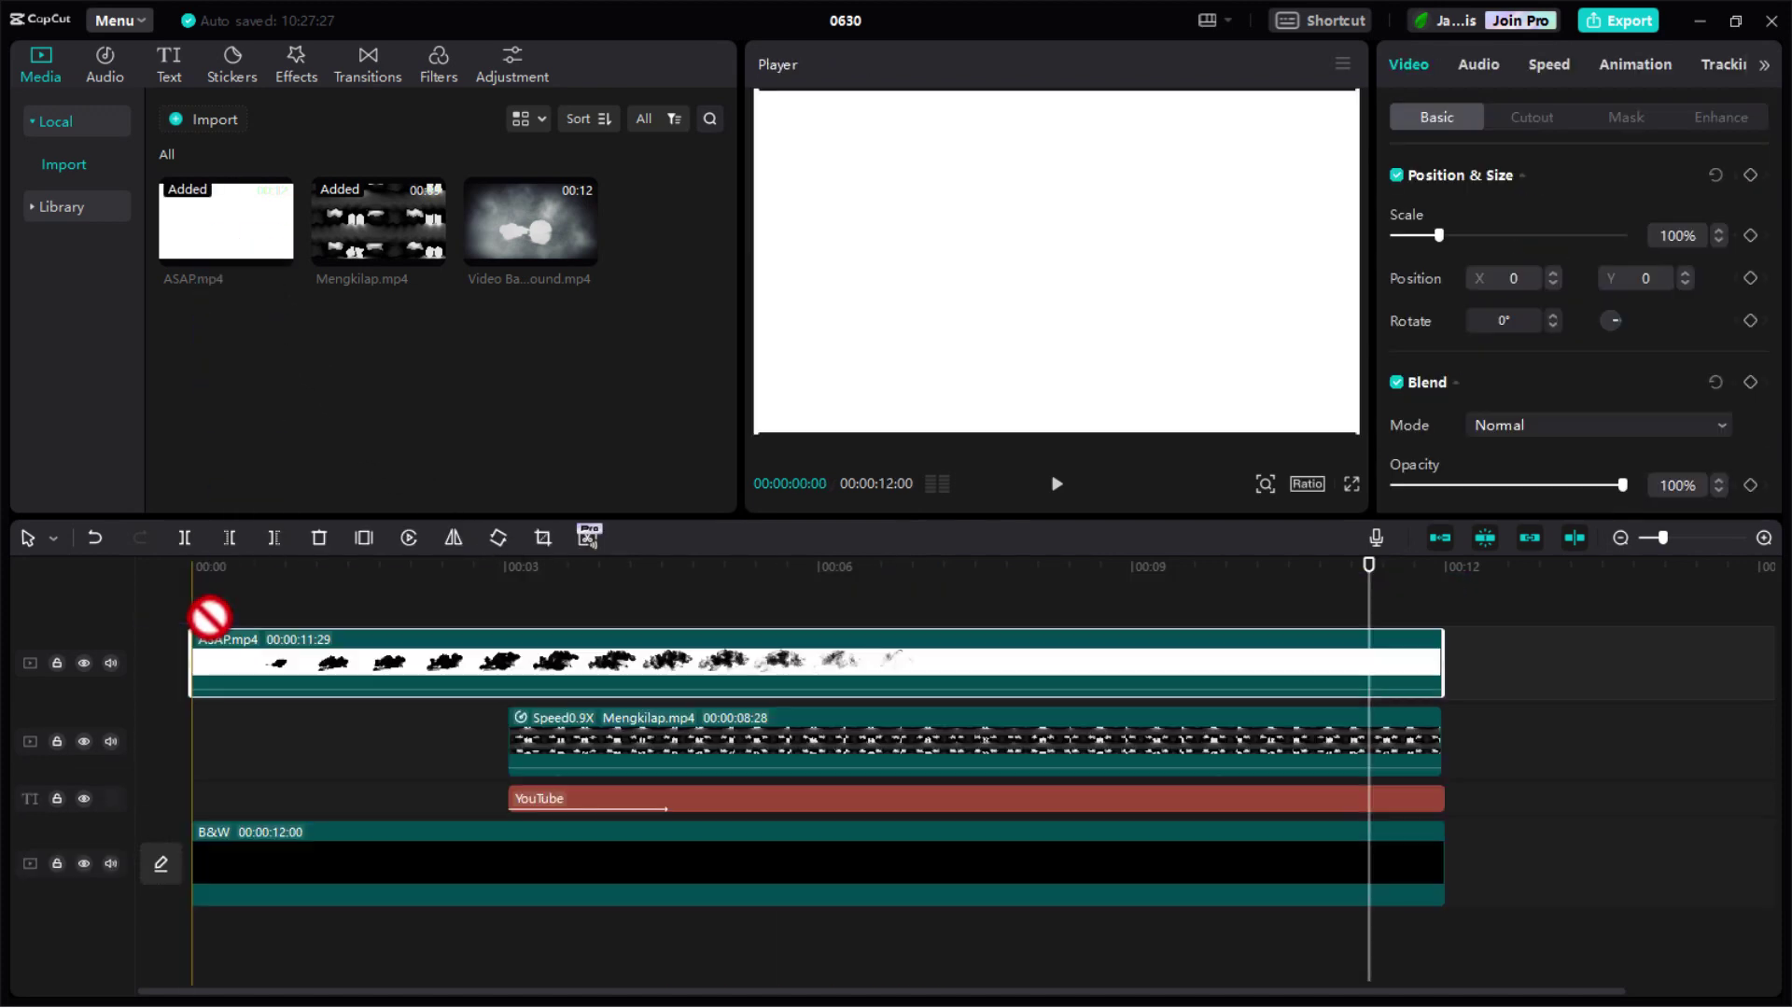
pyautogui.click(257, 586)
pyautogui.moveTo(397, 595); pyautogui.dragTo(513, 599)
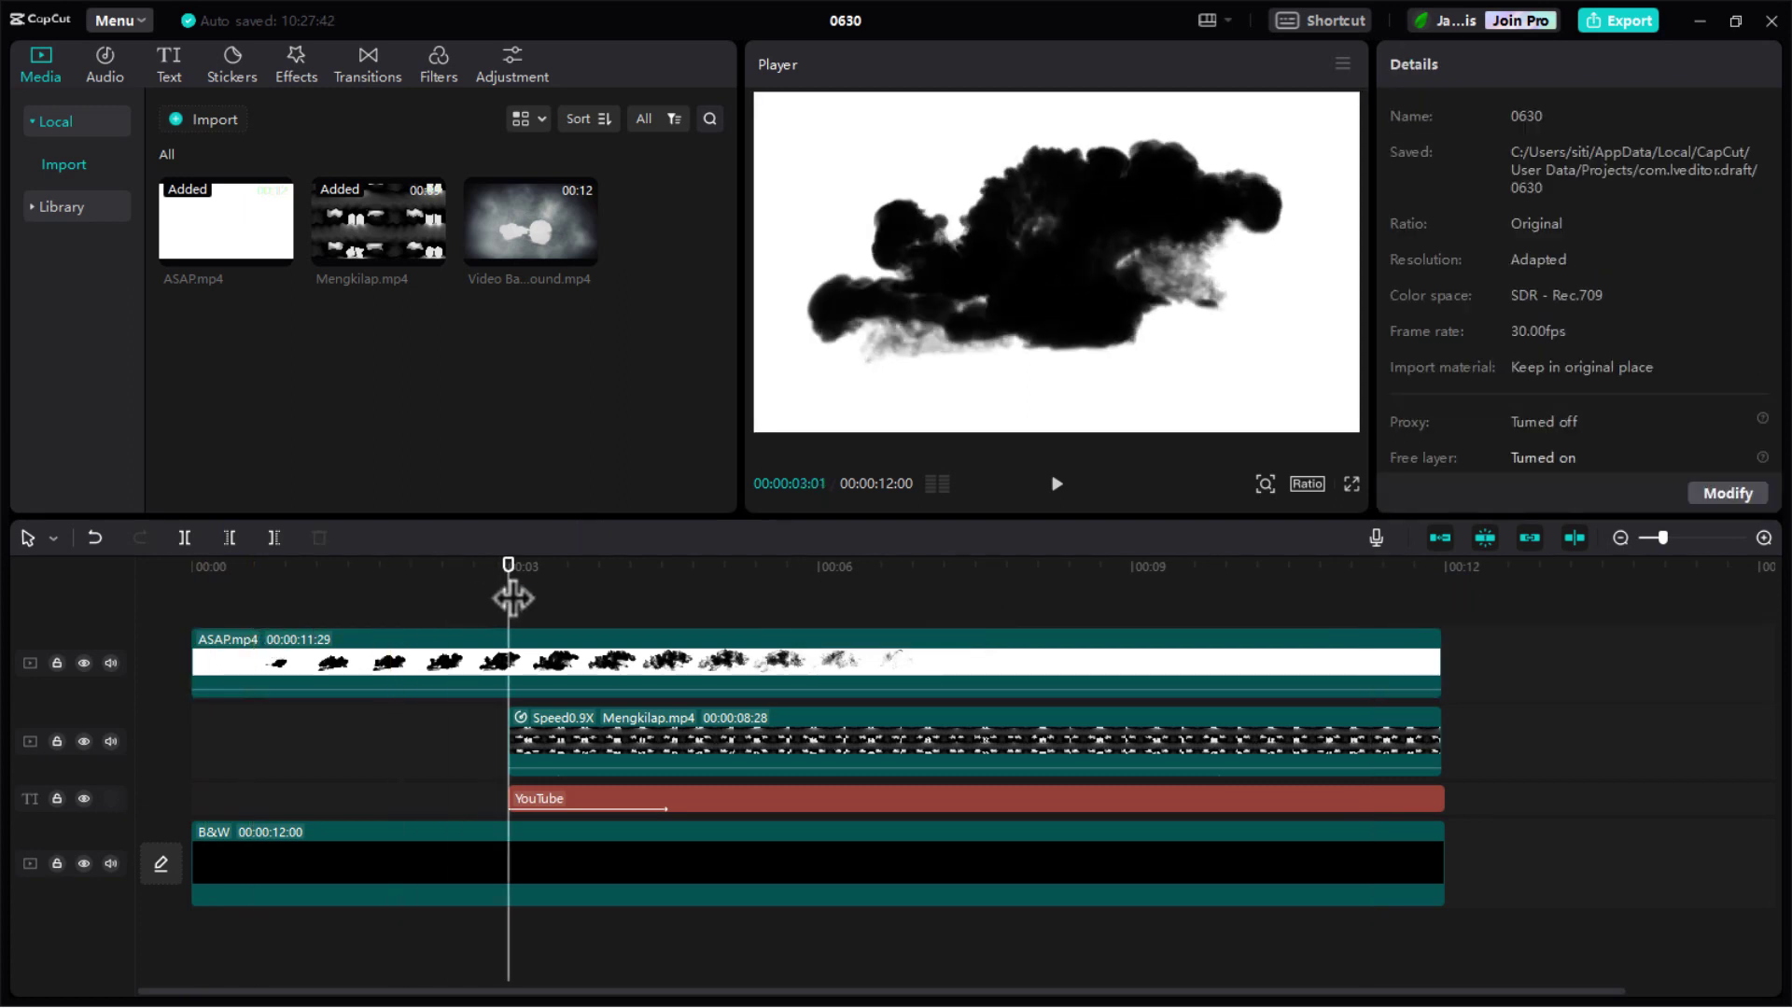
# Set the ASAP clip's blend mode to Multiply and play the intro from the beginning to preview the smoke reveal
pyautogui.click(507, 671)
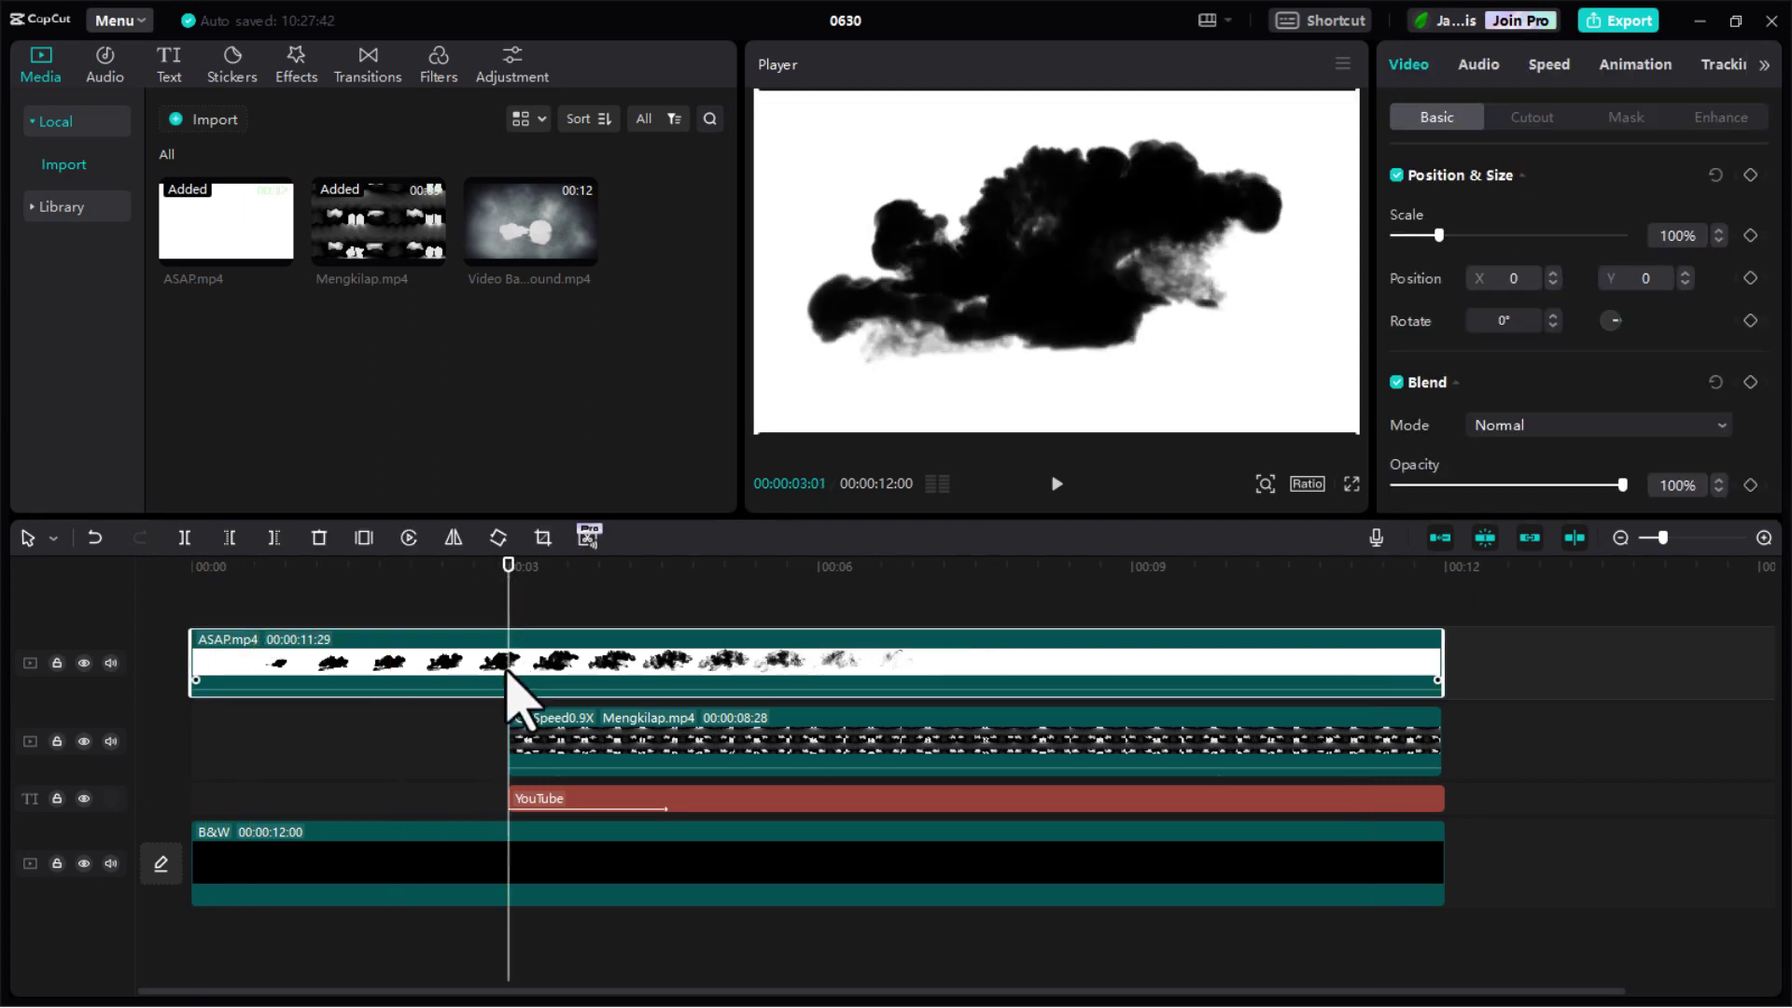
pyautogui.click(1507, 422)
pyautogui.click(1550, 819)
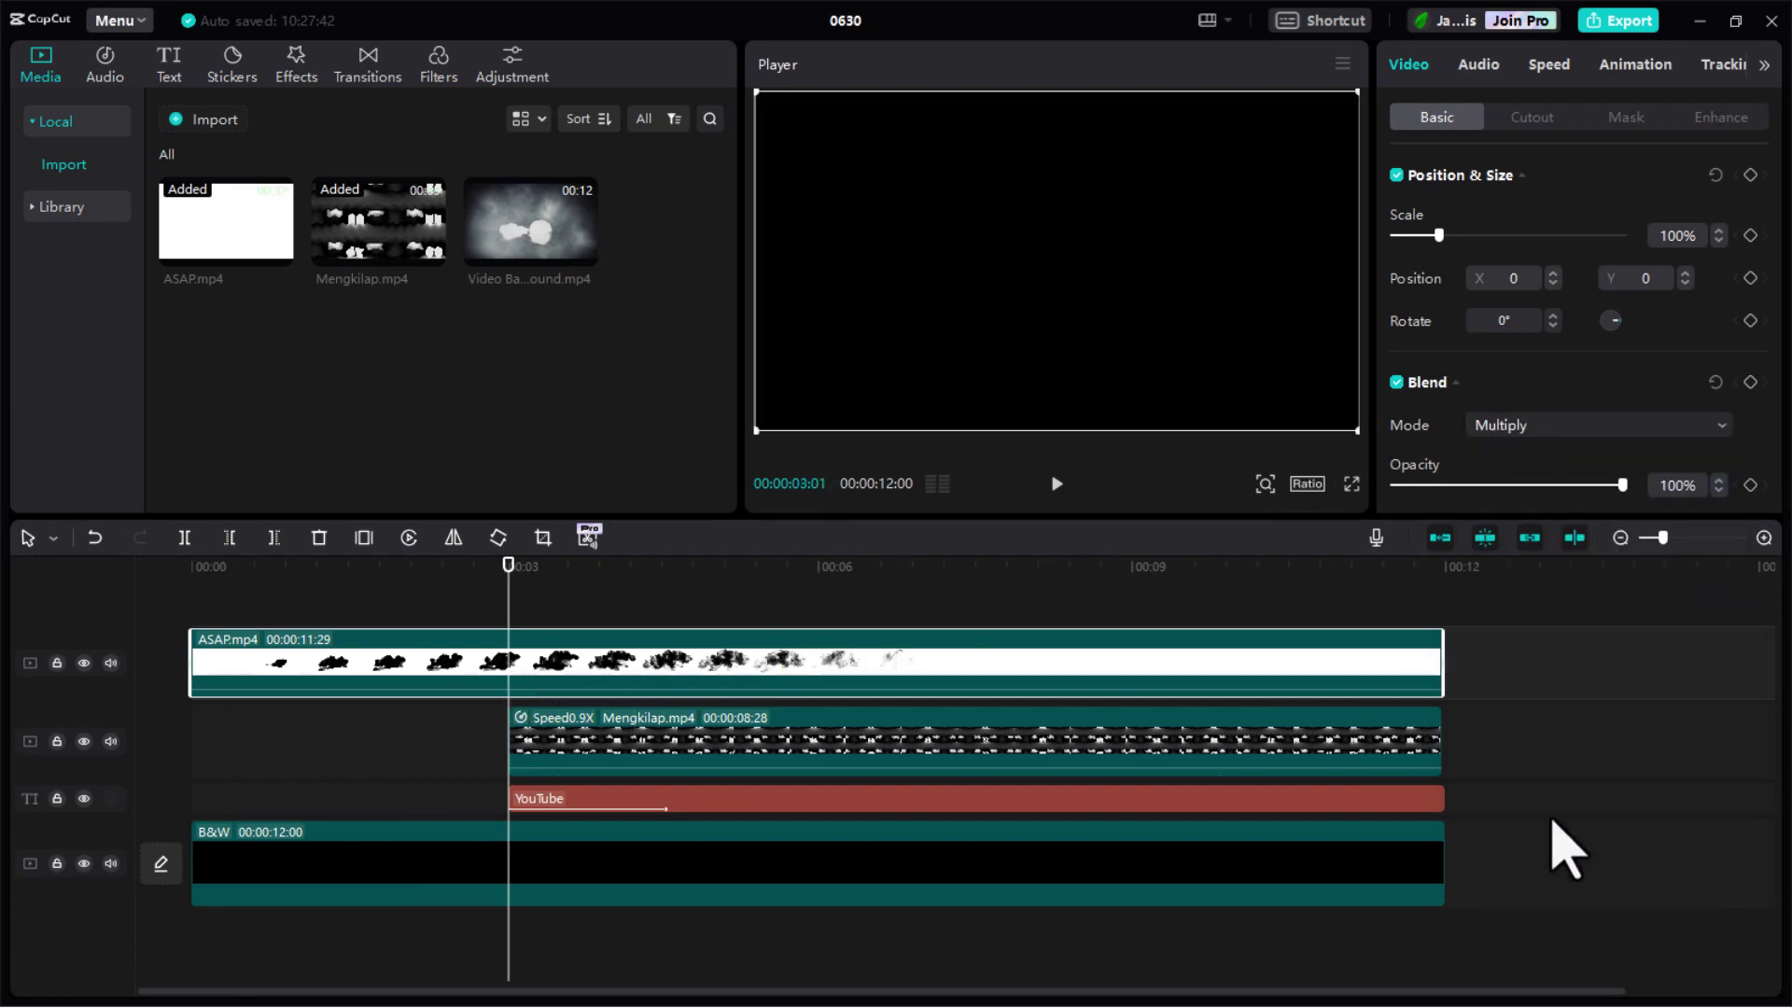
pyautogui.moveTo(512, 589); pyautogui.dragTo(140, 660)
pyautogui.click(1060, 490)
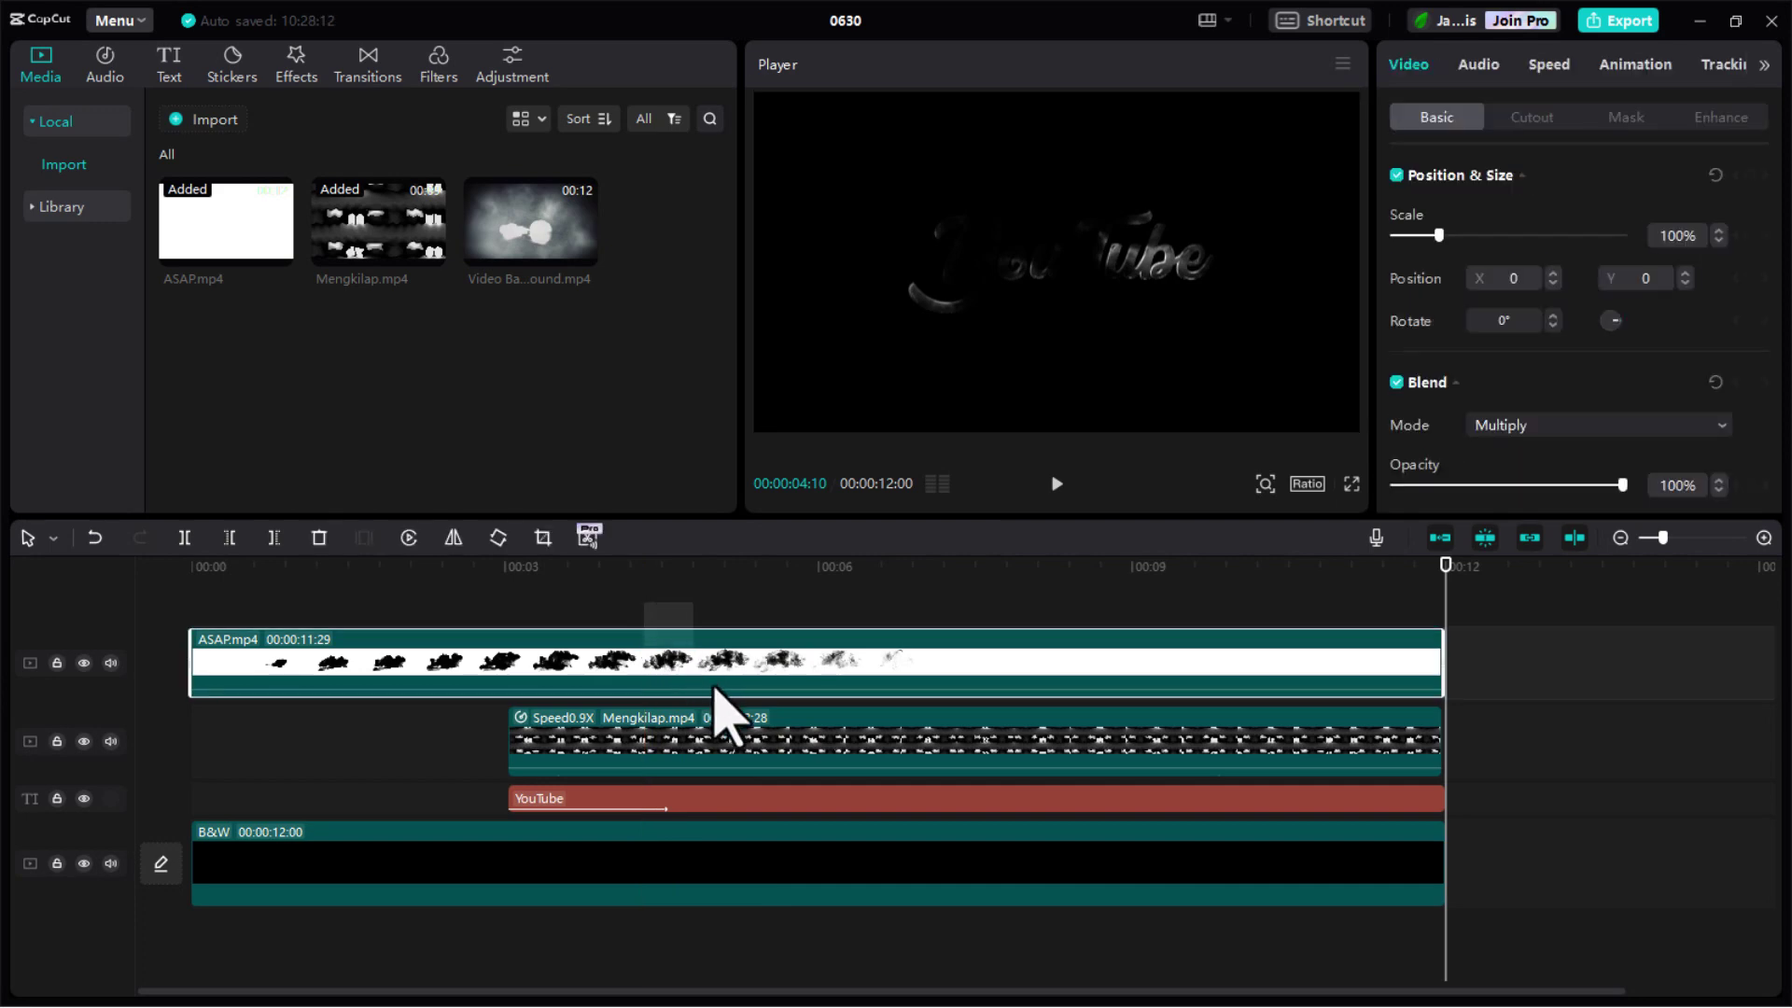
# Combine the ASAP clip, the Mengkilap clip and the YouTube title into one compound clip, leaving out the B&W background
pyautogui.click(726, 737)
pyautogui.keyDown('ctrl'); pyautogui.click(744, 799); pyautogui.keyUp('ctrl')
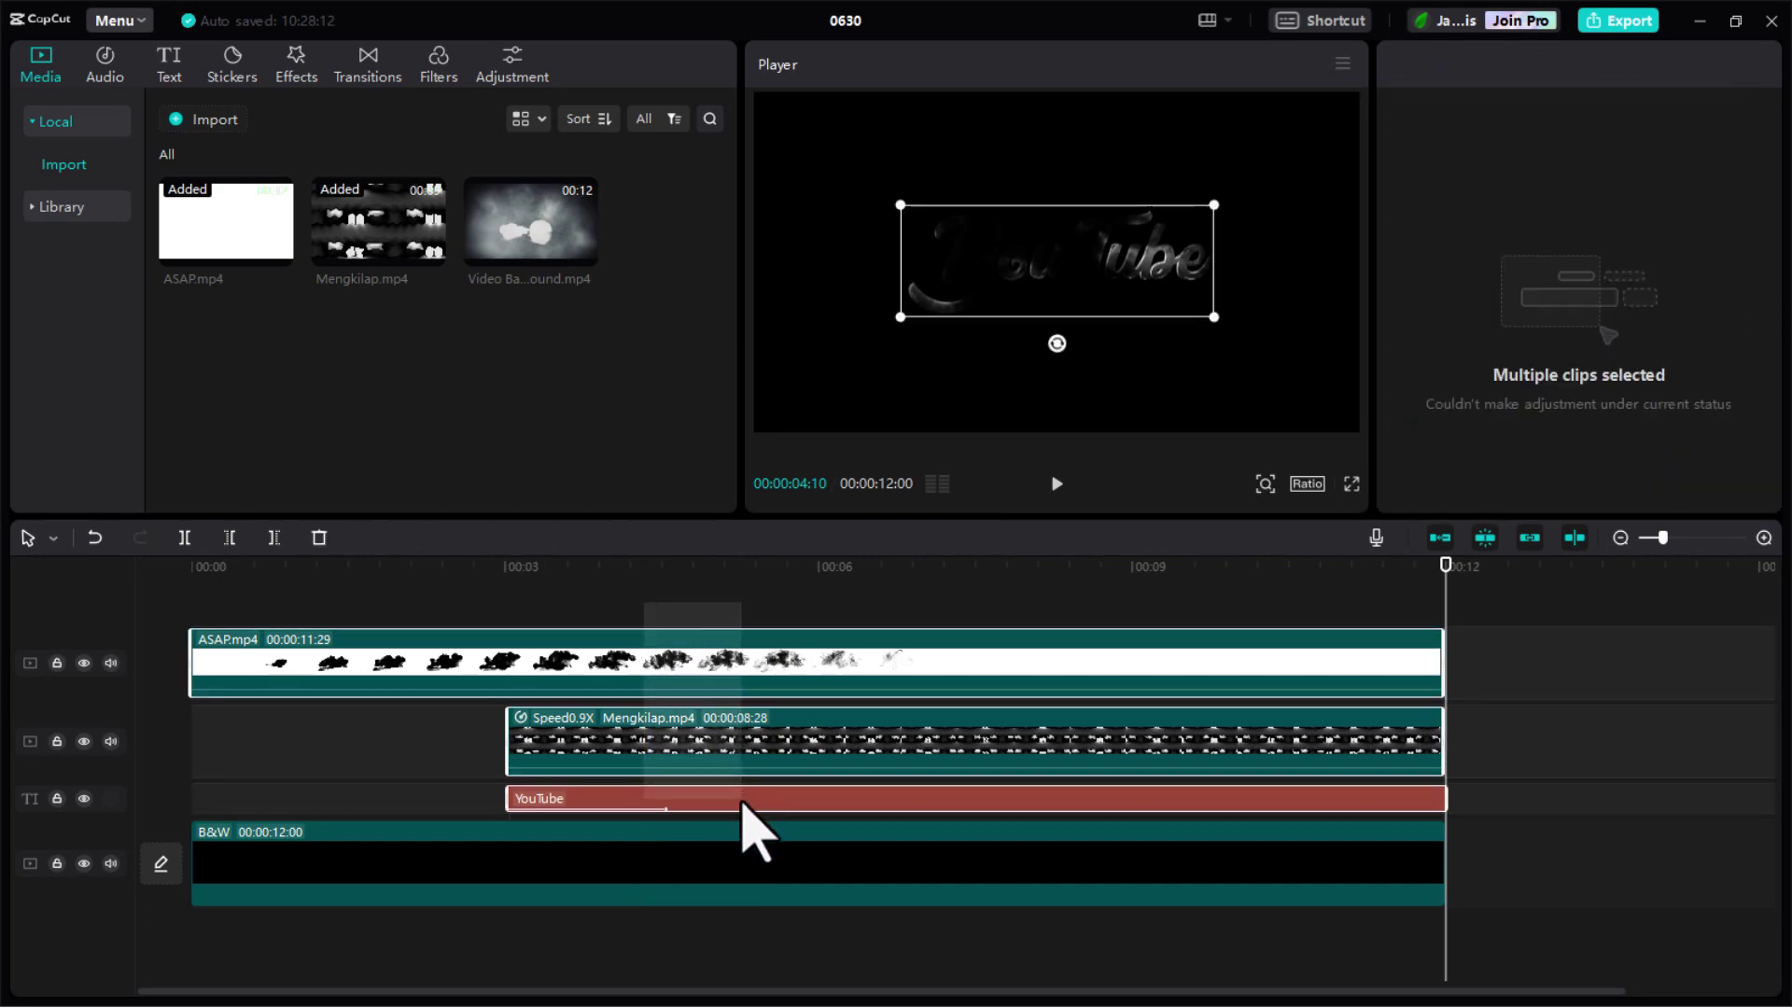
pyautogui.rightClick(777, 738)
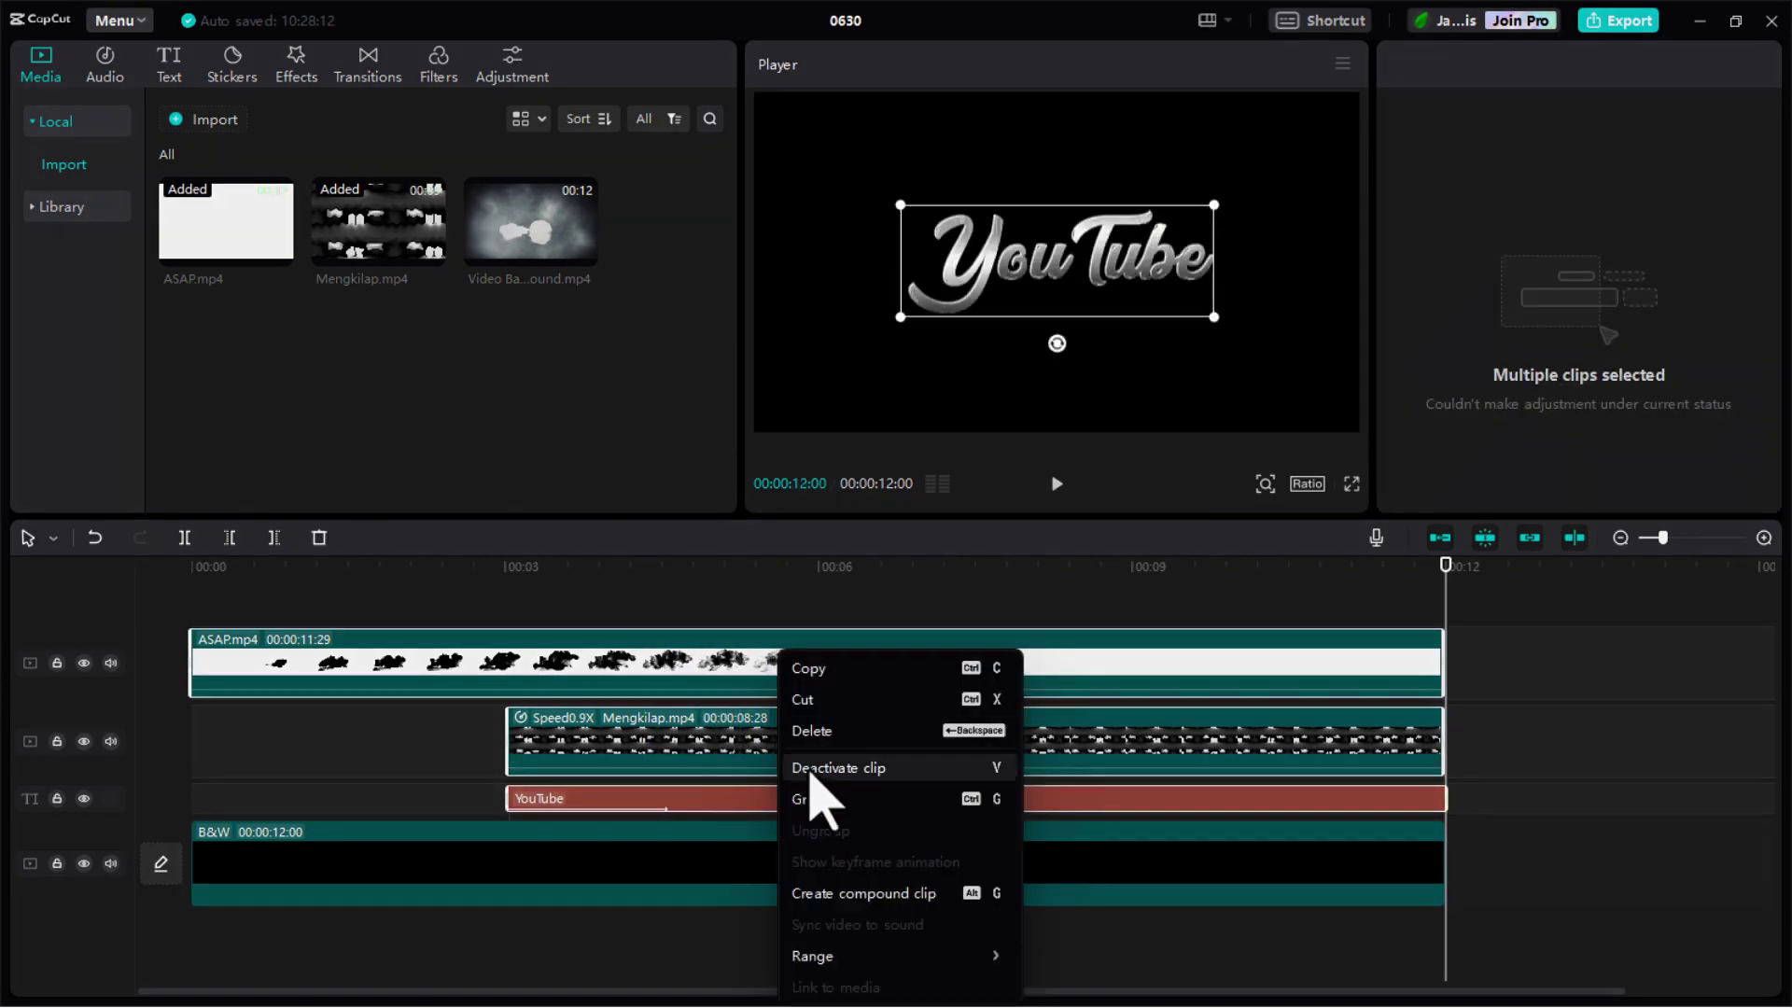
pyautogui.click(829, 894)
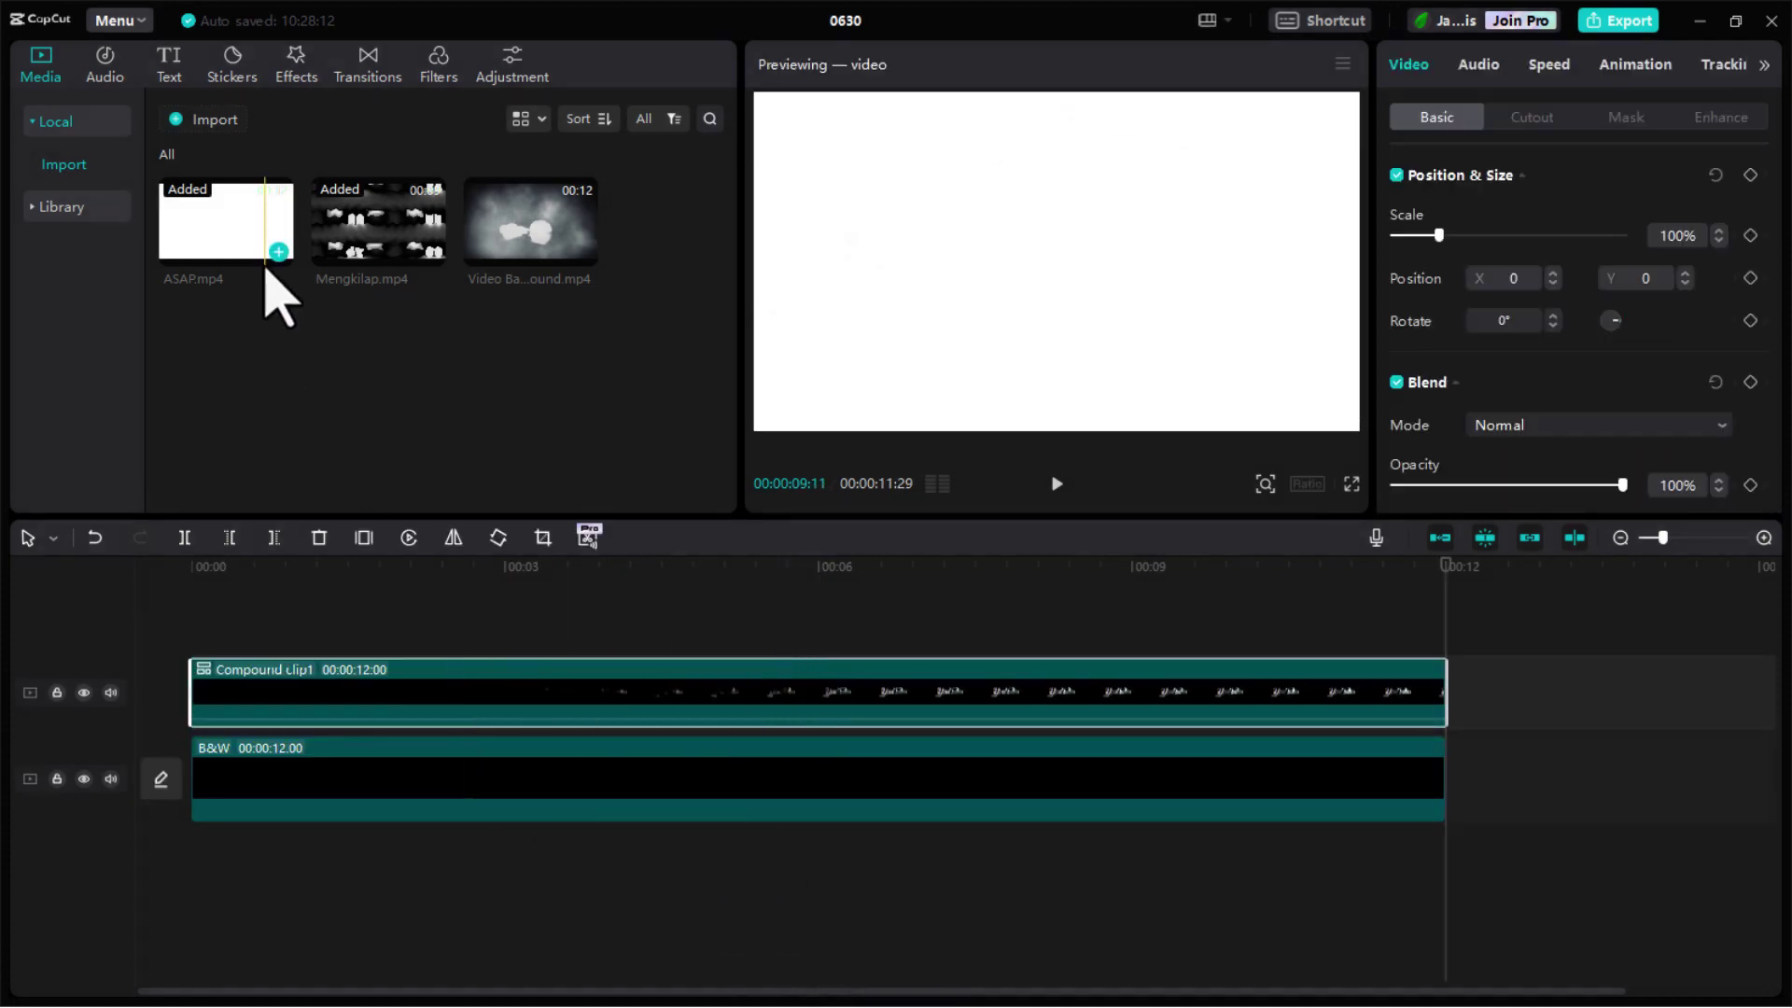
# Add the Edge Glow lens effect above the compound clip, extend it over the full 12 seconds and keep its Glow at 25
pyautogui.click(279, 75)
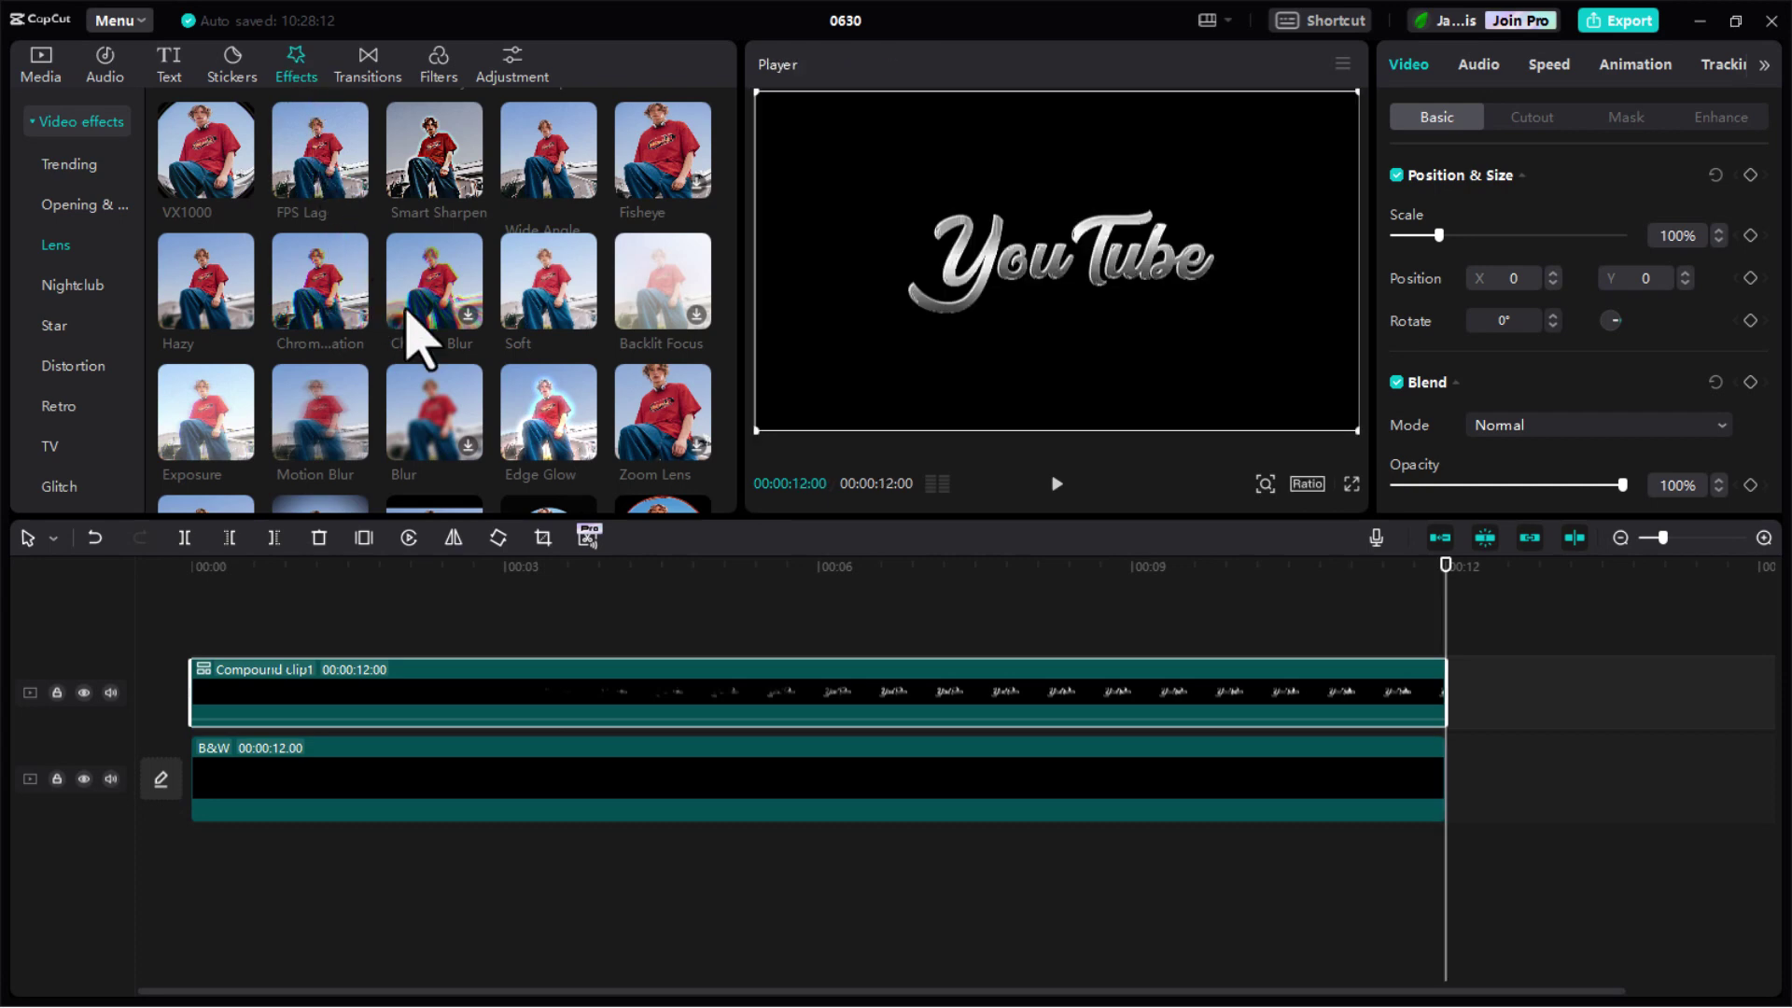
pyautogui.moveTo(548, 432); pyautogui.dragTo(192, 637)
pyautogui.moveTo(503, 642); pyautogui.dragTo(1444, 670)
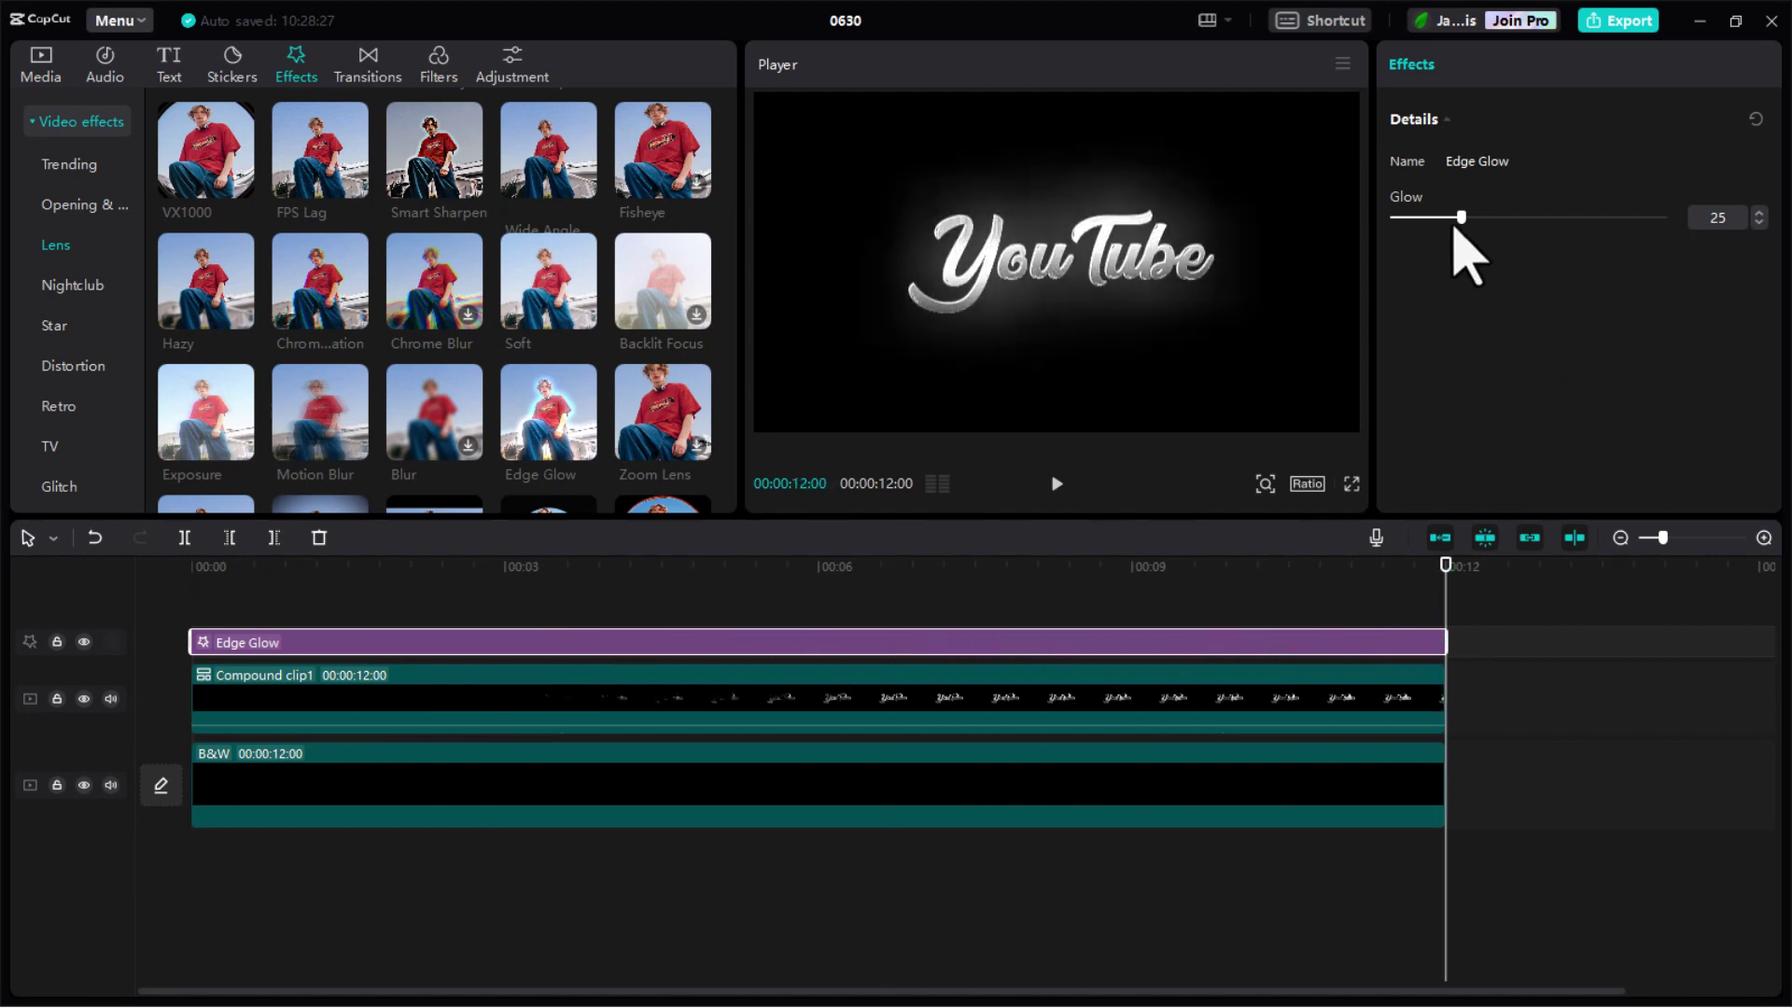
pyautogui.moveTo(1468, 224); pyautogui.dragTo(1497, 260)
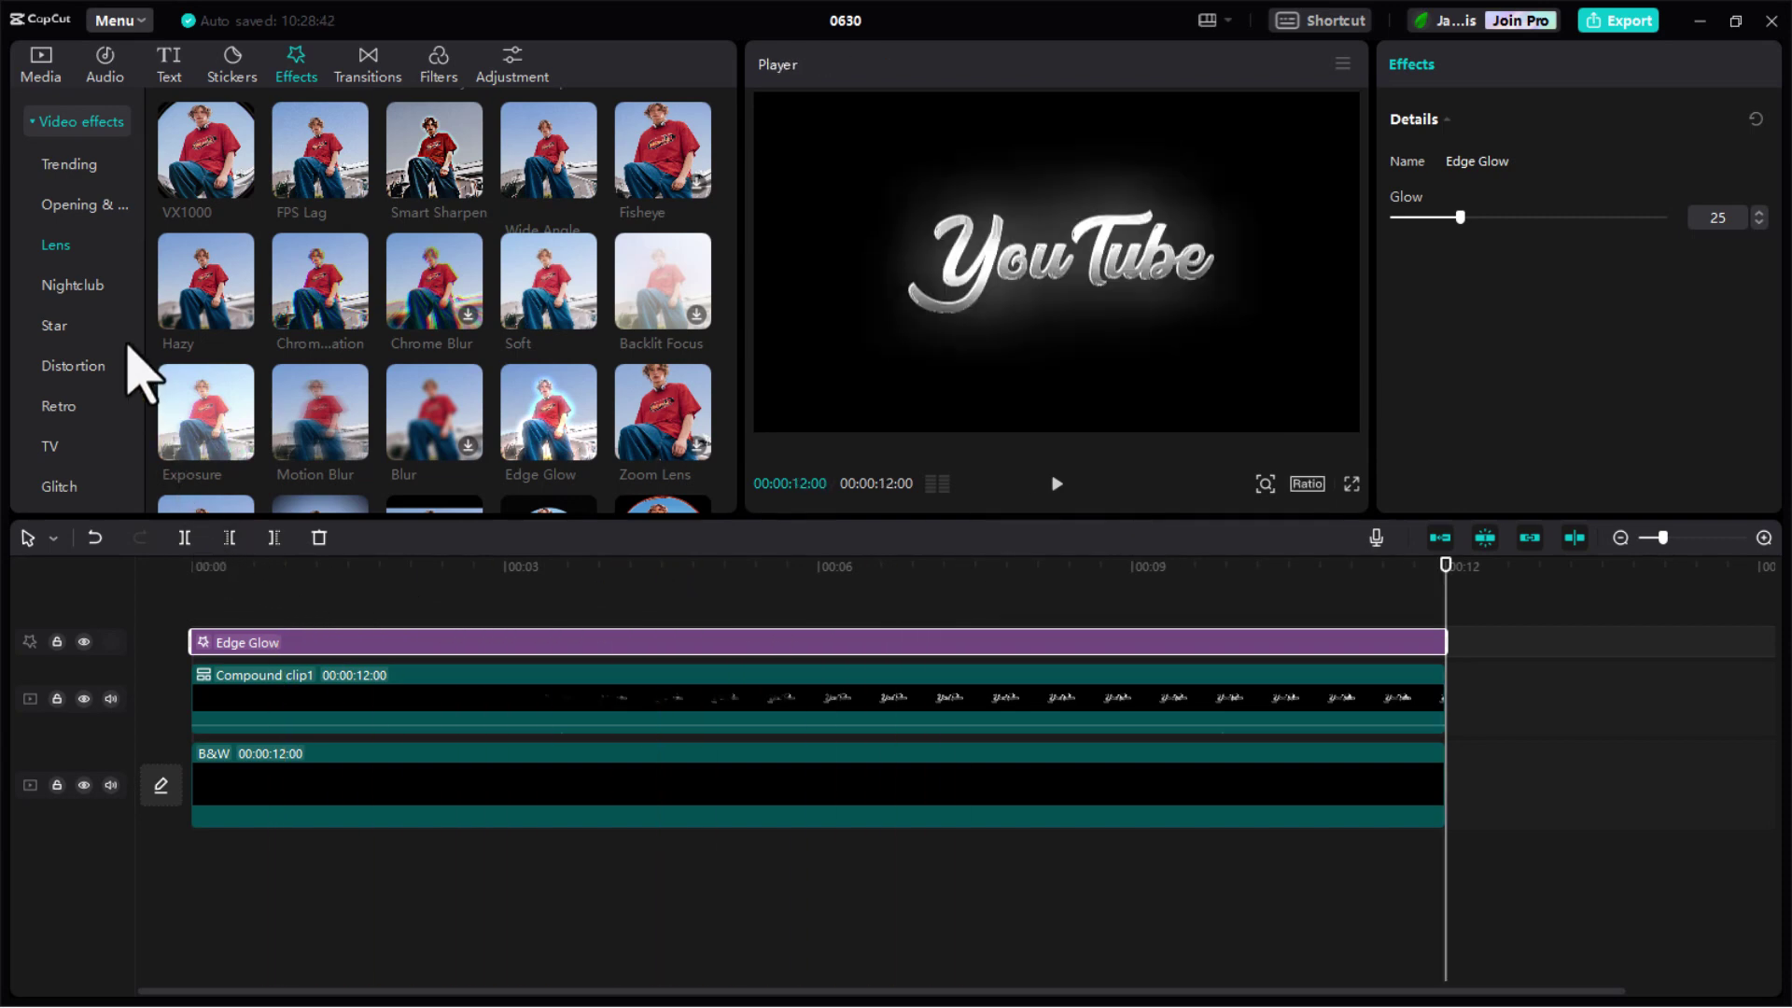
# Place the imported Video Background.mp4 on a new track above Edge Glow at the timeline's start and scrub to about 4.5 seconds
pyautogui.click(45, 79)
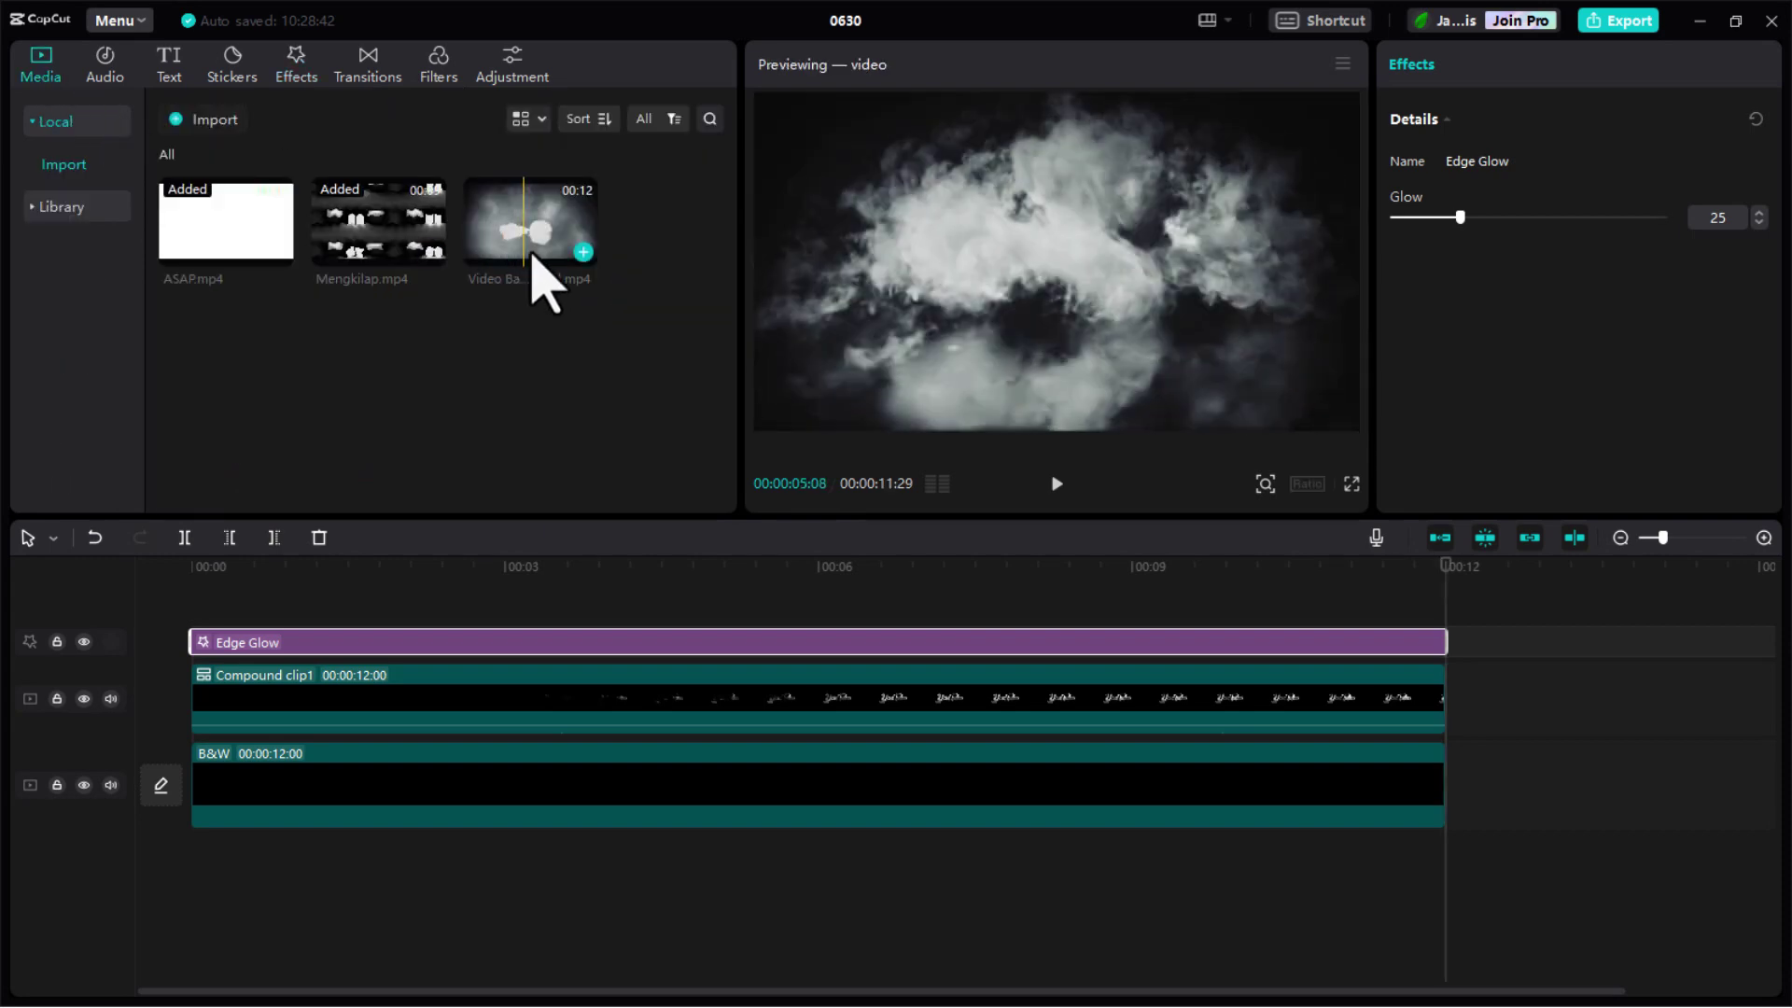
pyautogui.moveTo(528, 248); pyautogui.dragTo(204, 632)
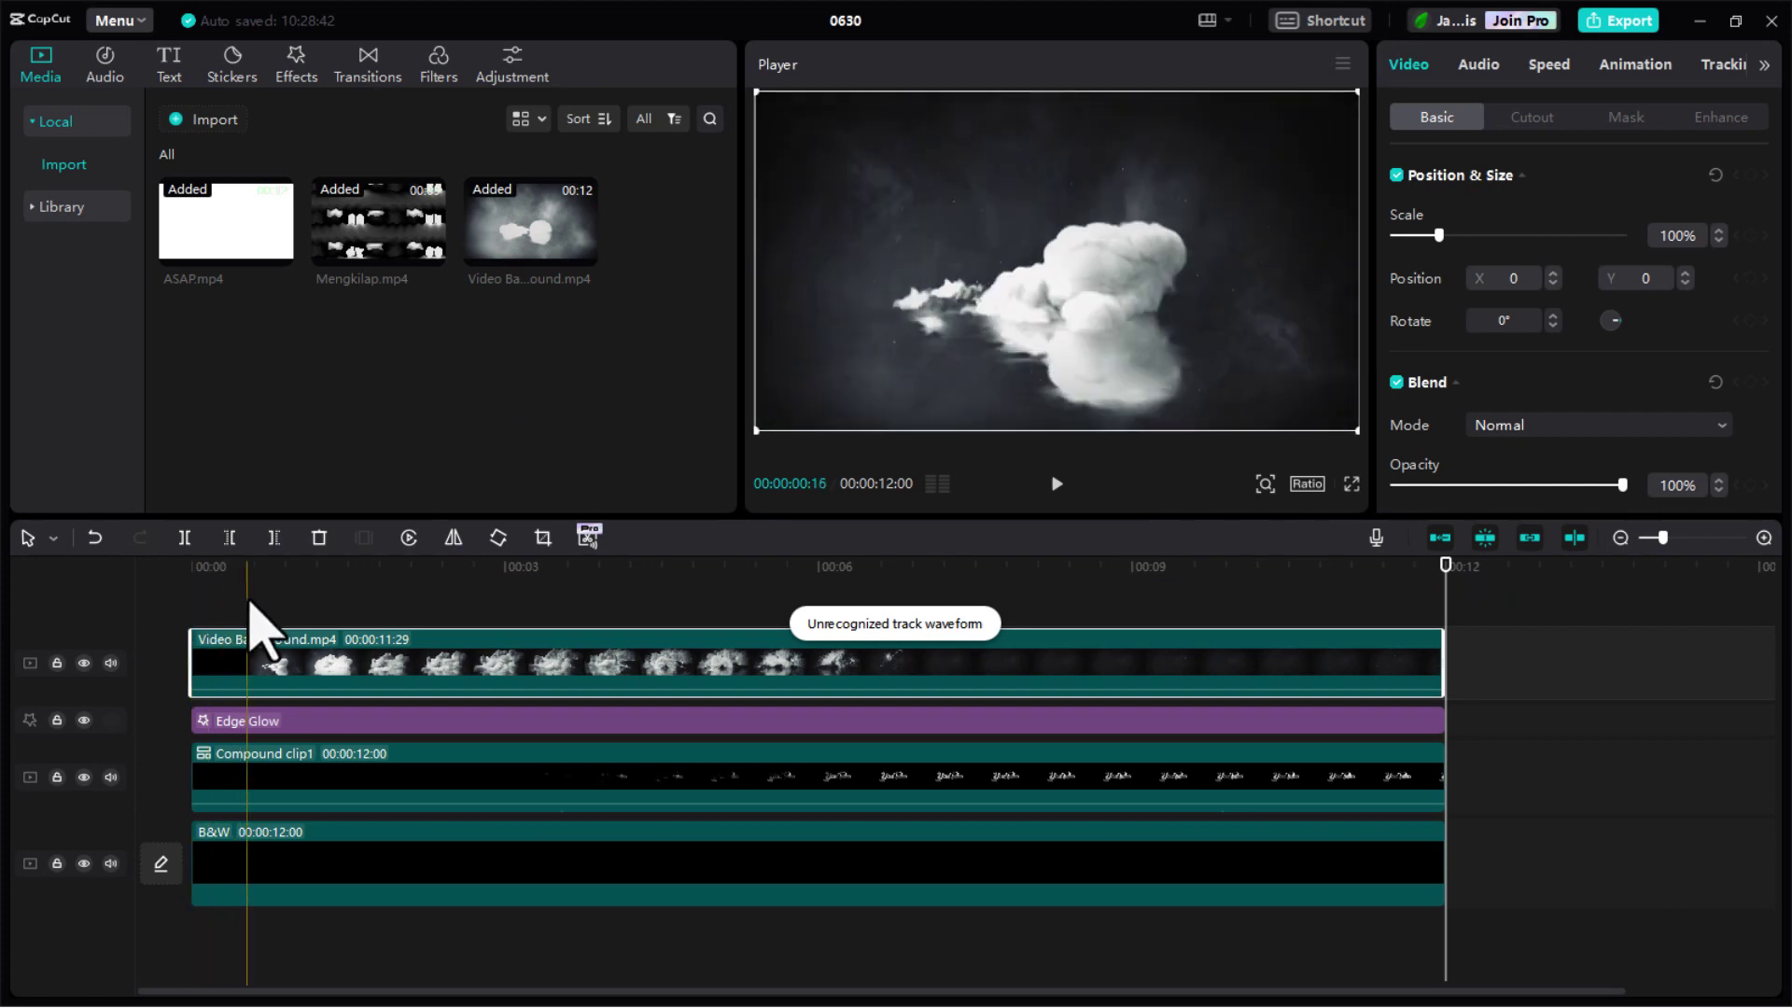
pyautogui.click(568, 570)
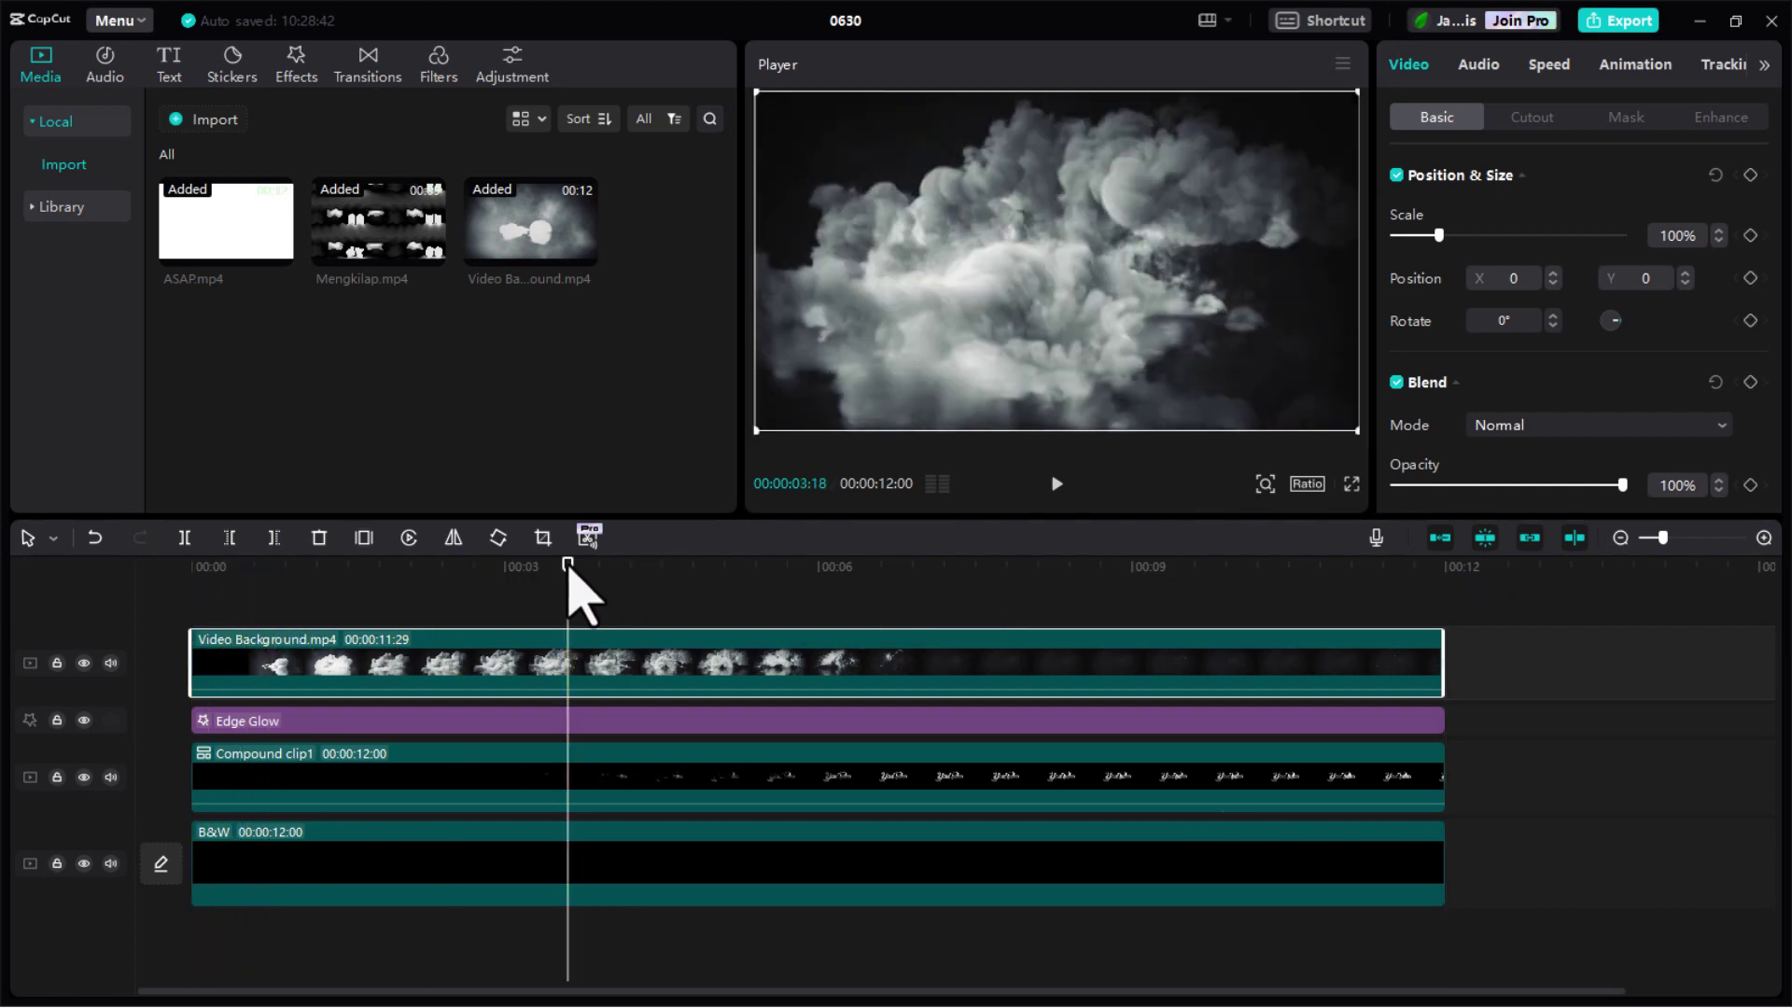
pyautogui.moveTo(568, 593); pyautogui.dragTo(667, 592)
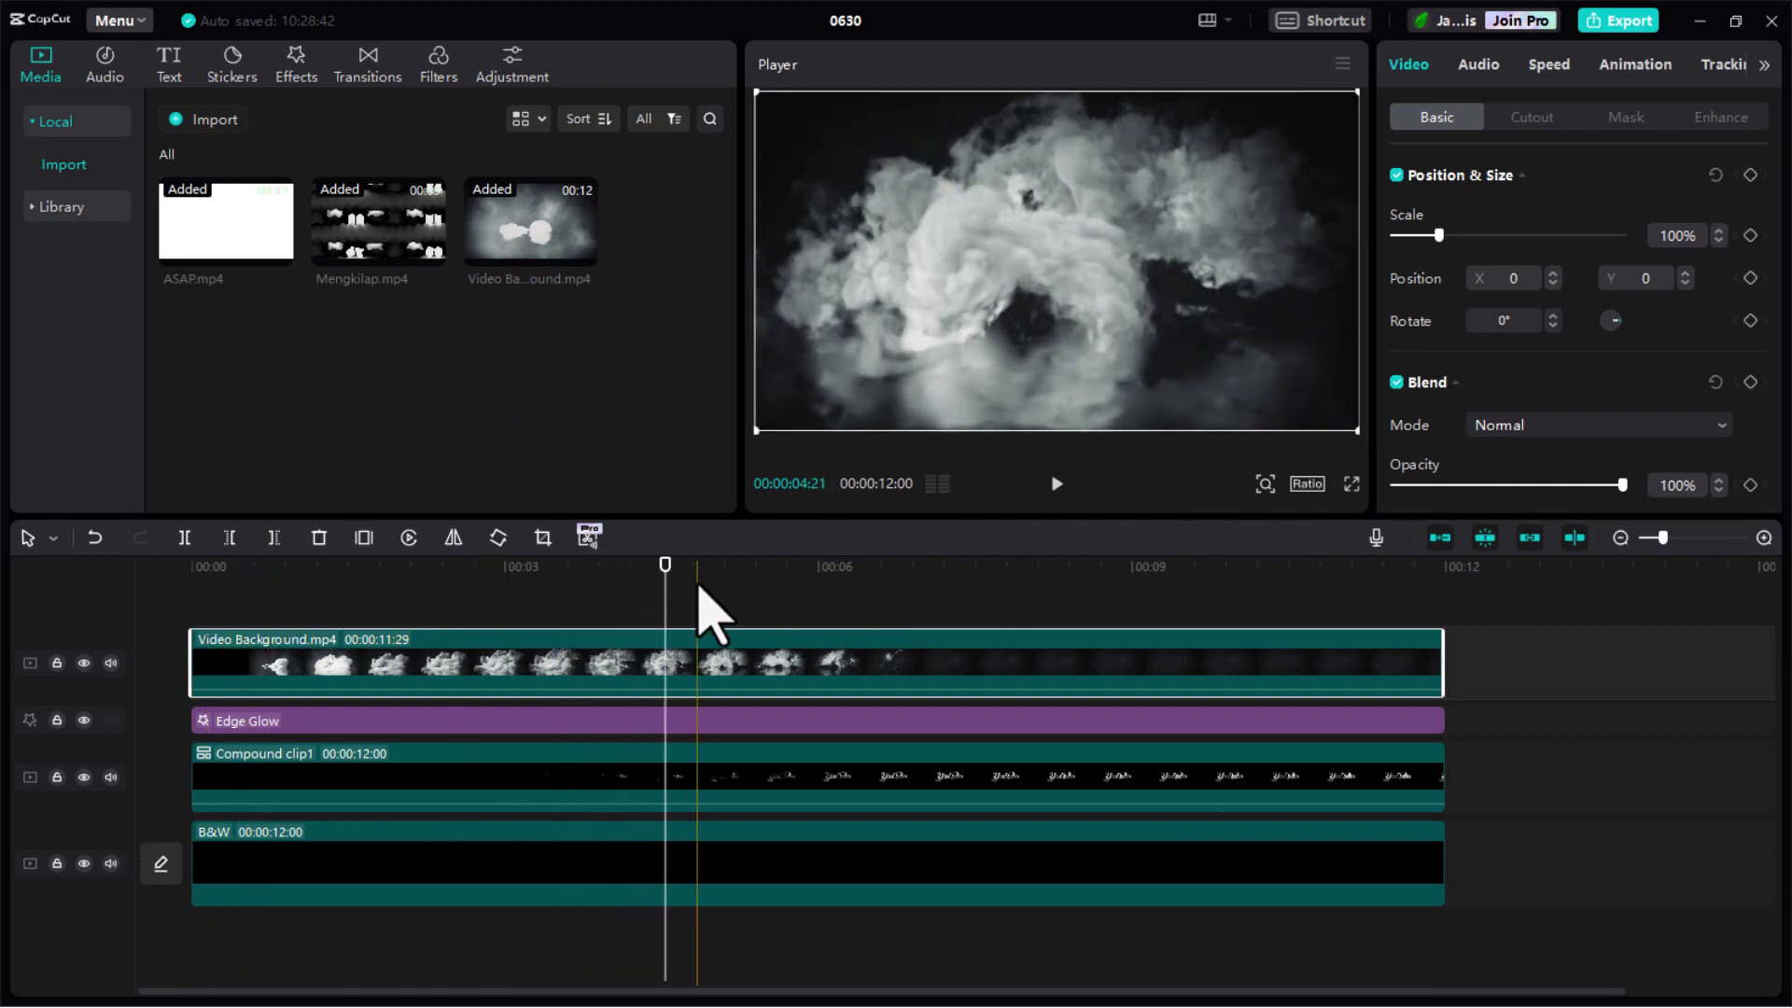
# Set the Video Background clip's blend mode to Screen and play the finished intro from the beginning
pyautogui.click(1494, 425)
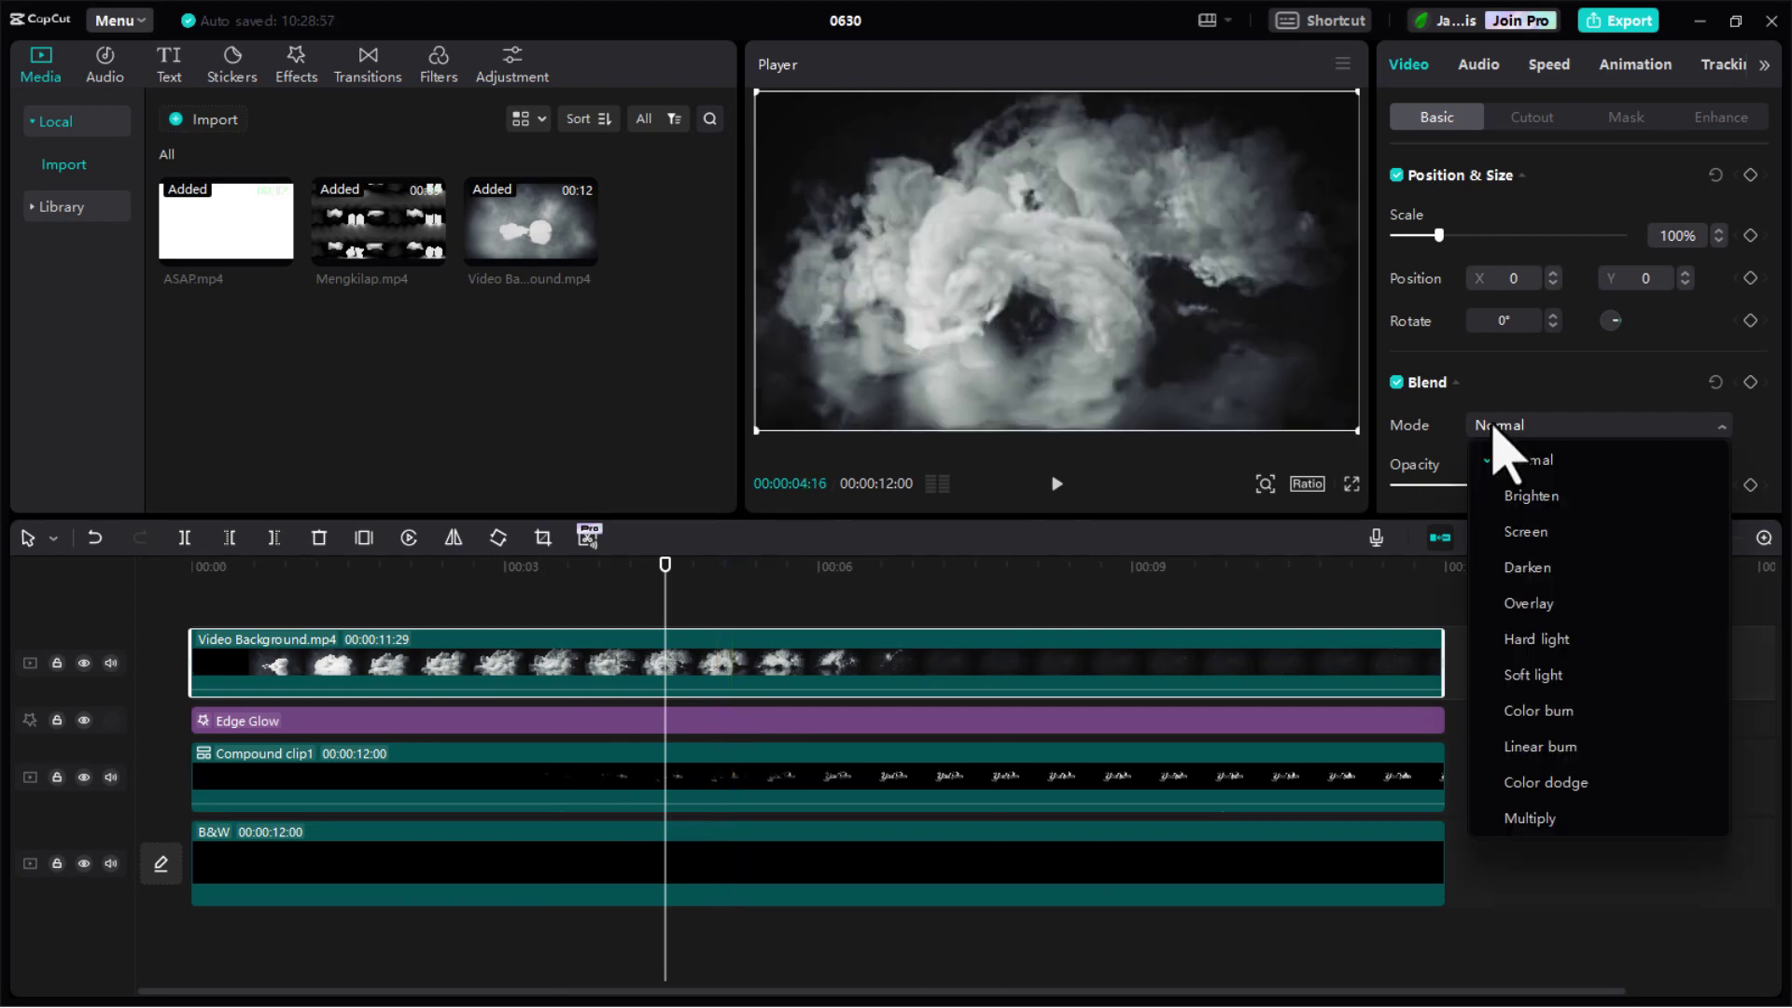
pyautogui.click(1521, 540)
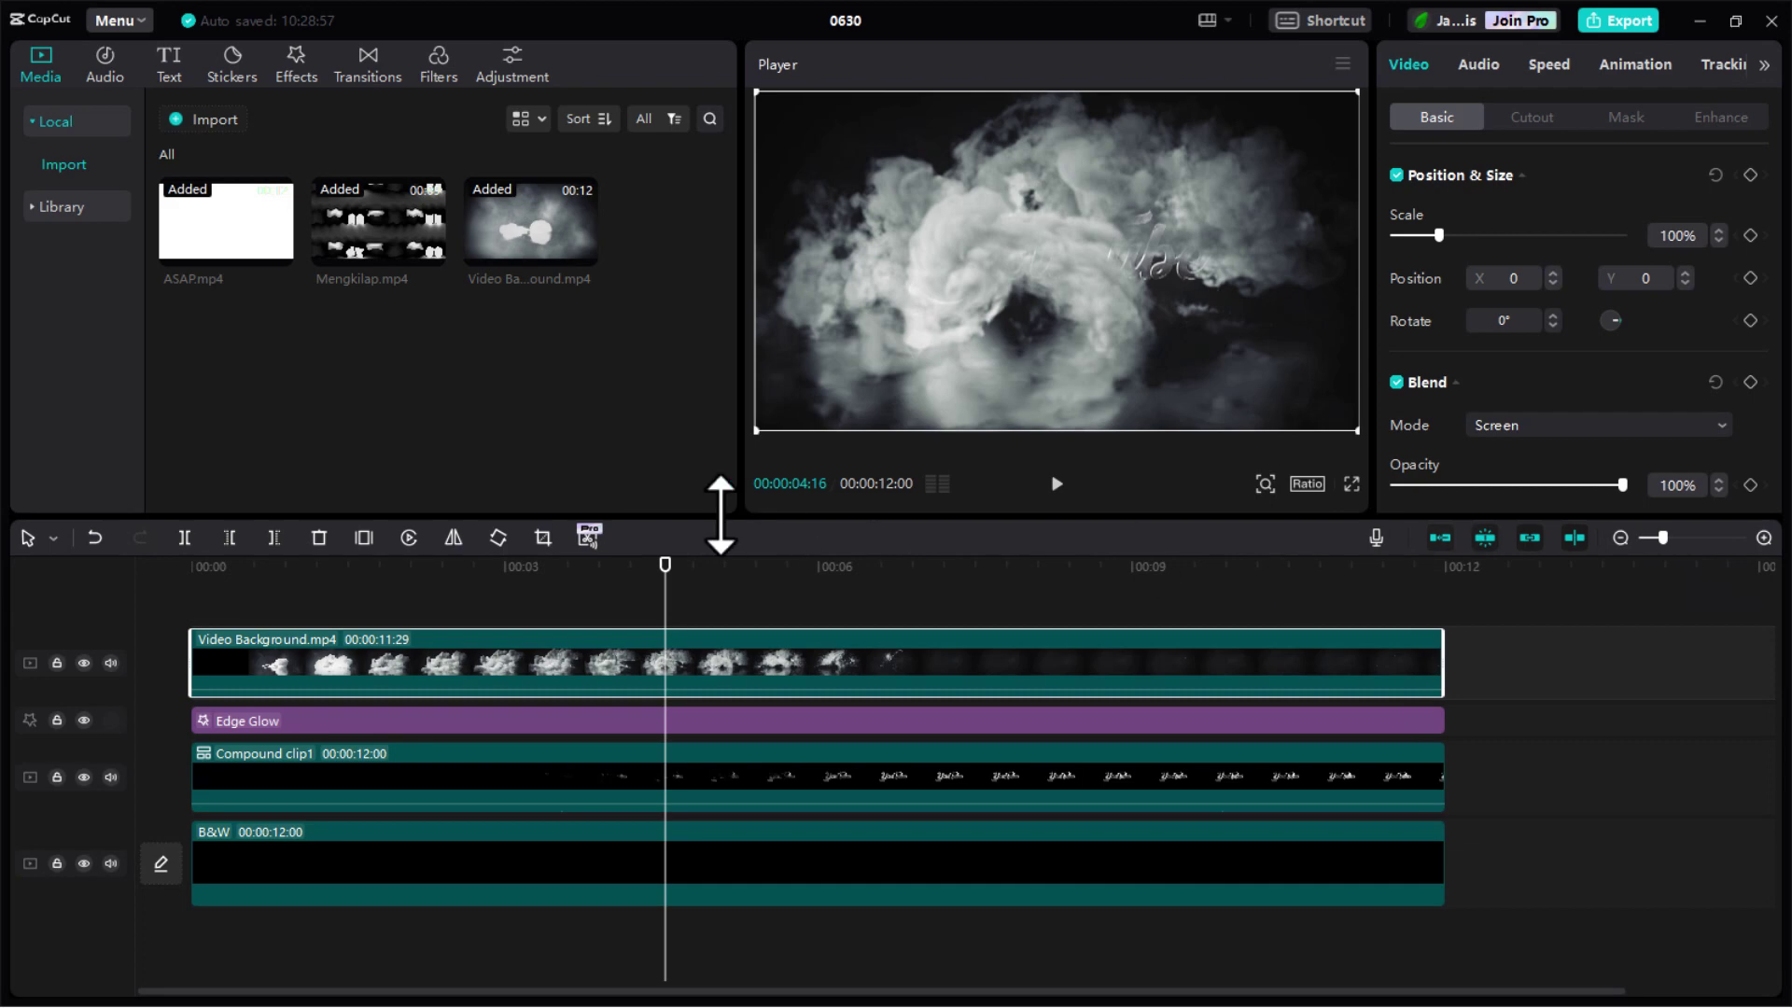
pyautogui.moveTo(668, 580); pyautogui.dragTo(554, 584)
pyautogui.press('Home')
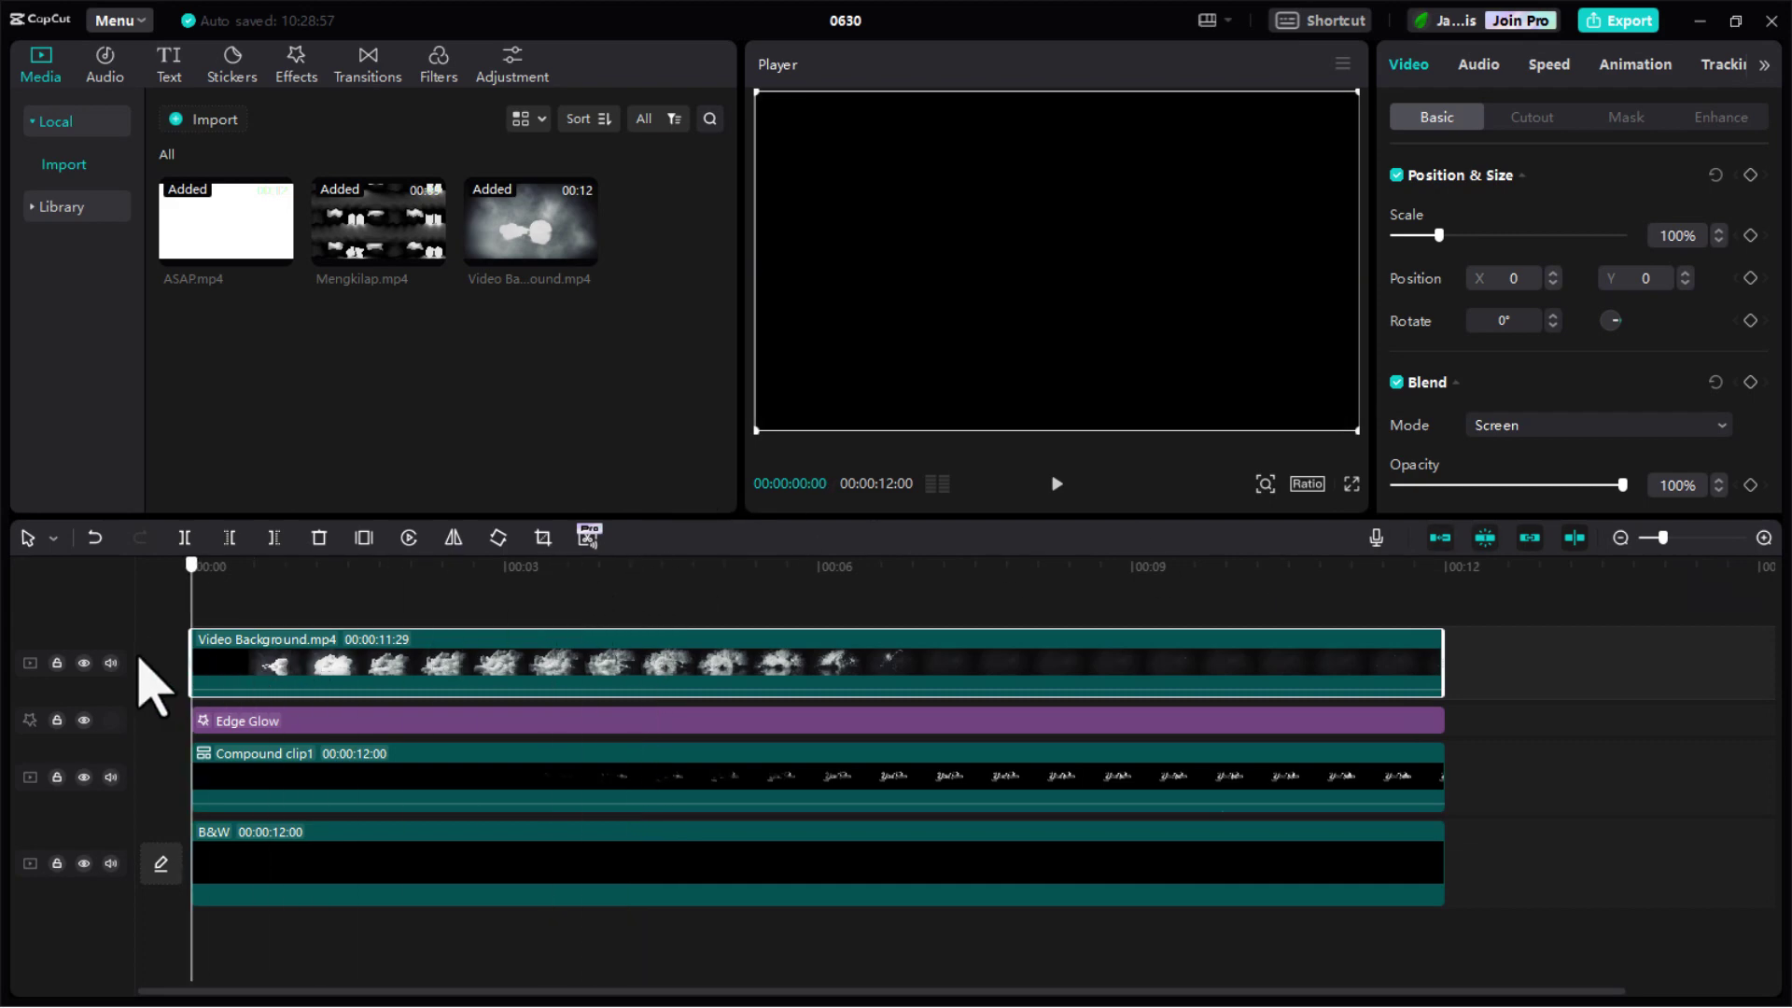
pyautogui.click(1059, 493)
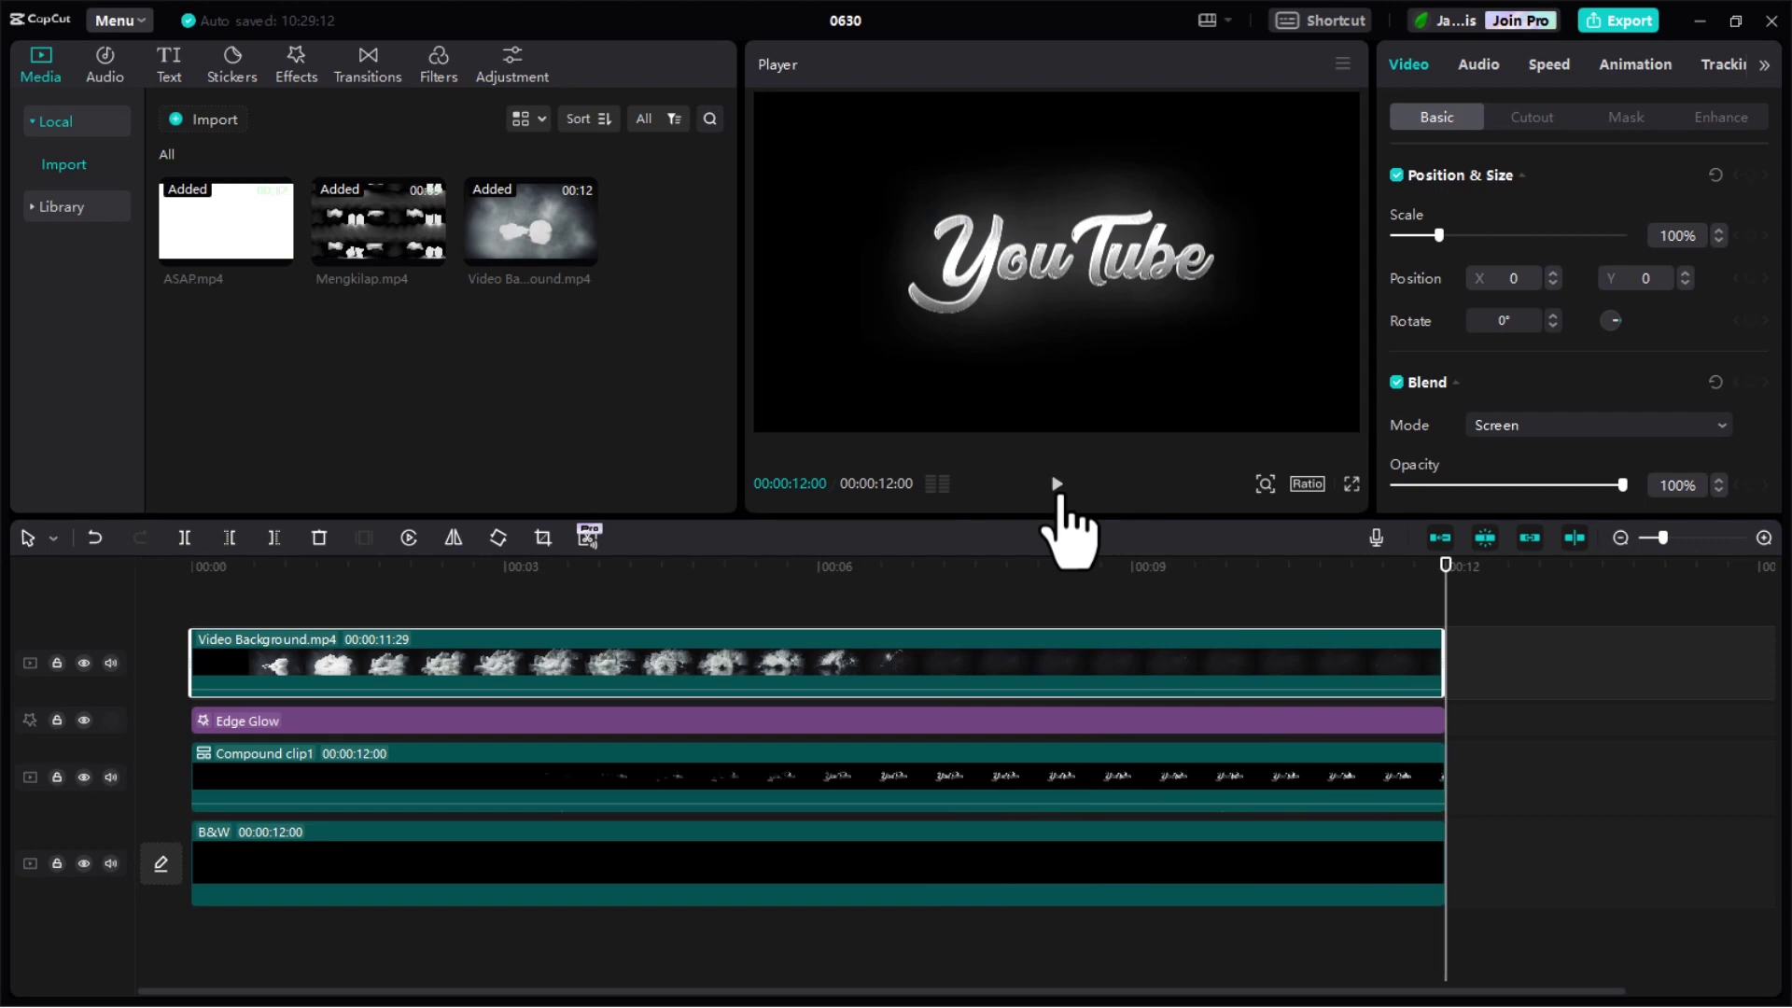
# Export the intro as a 1080P, 30fps mp4 titled 0630 without publishing it to TikTok, and close the project
pyautogui.click(1618, 21)
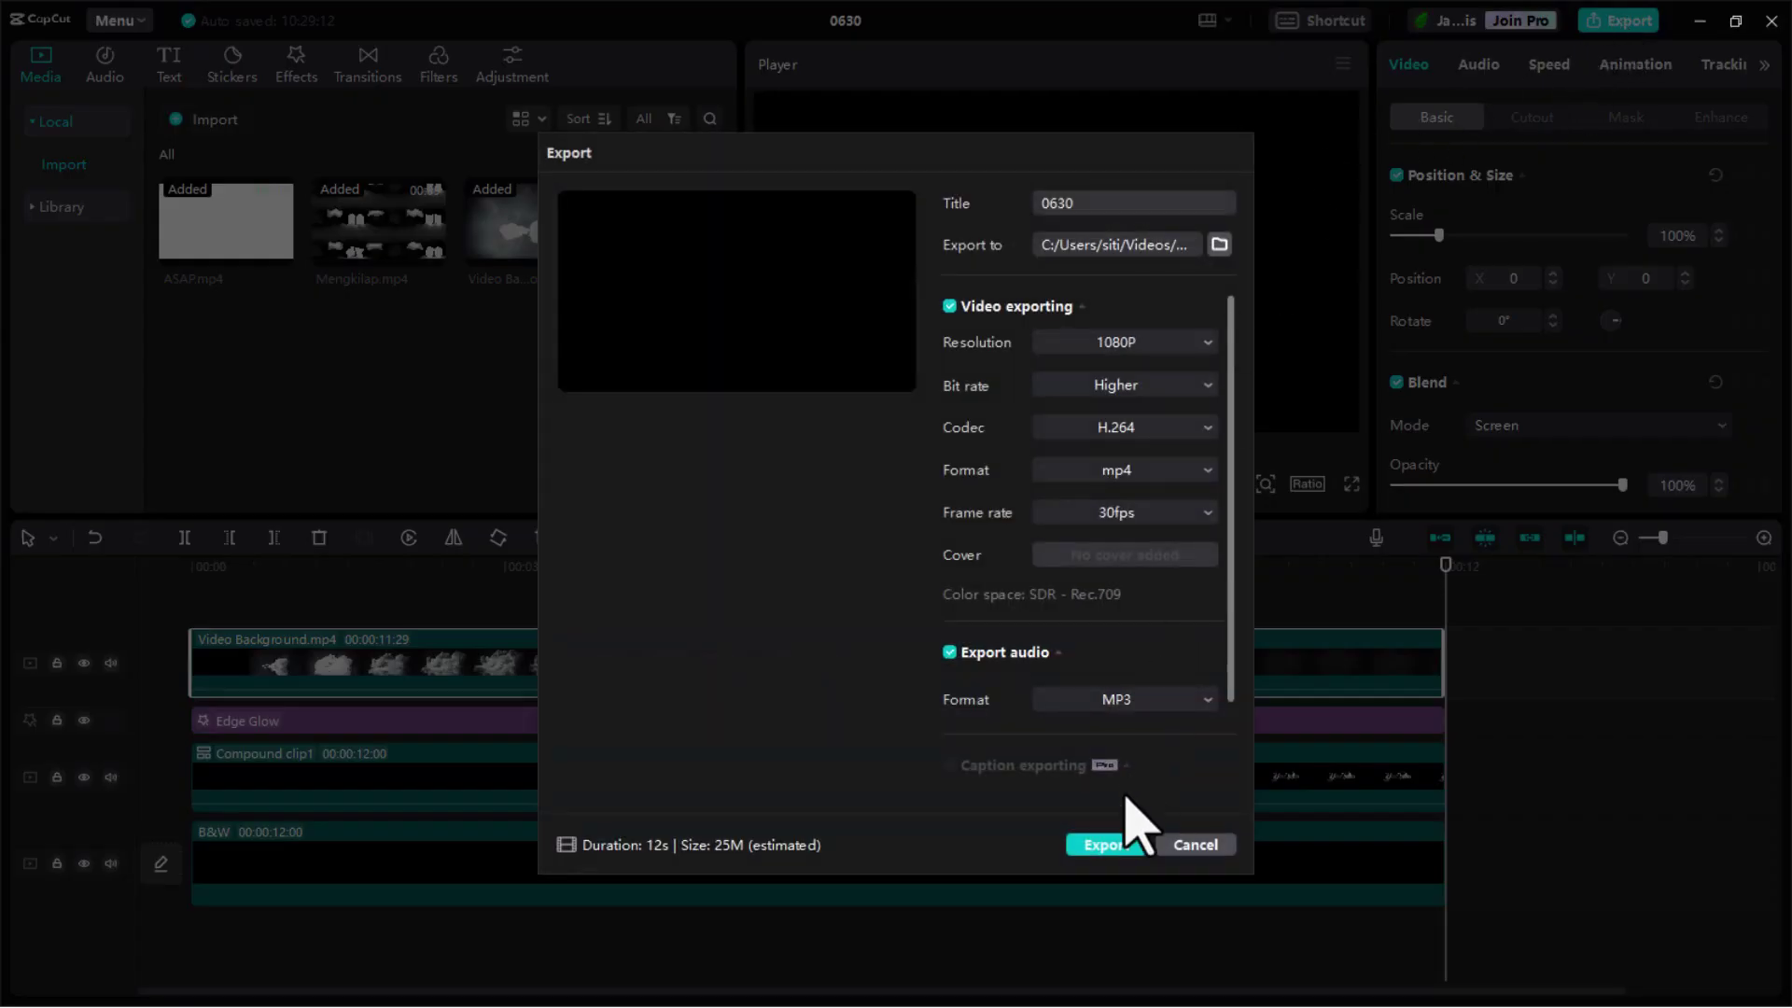
pyautogui.click(1107, 845)
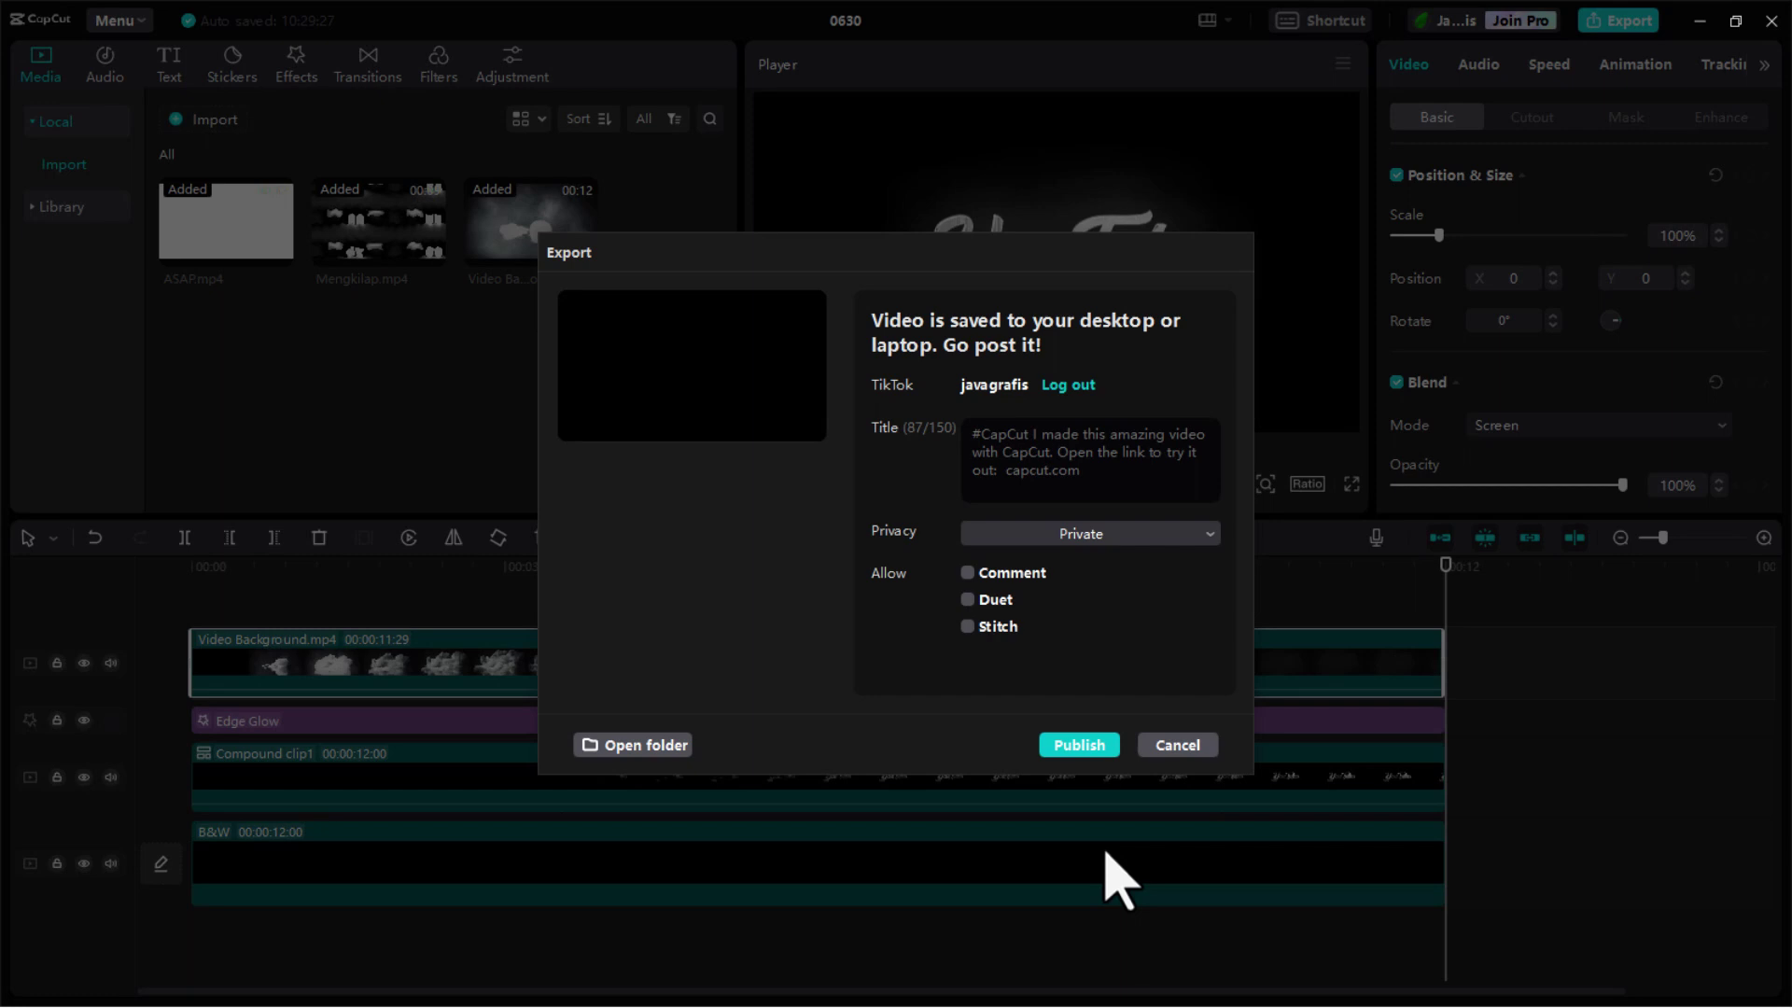
pyautogui.click(1178, 746)
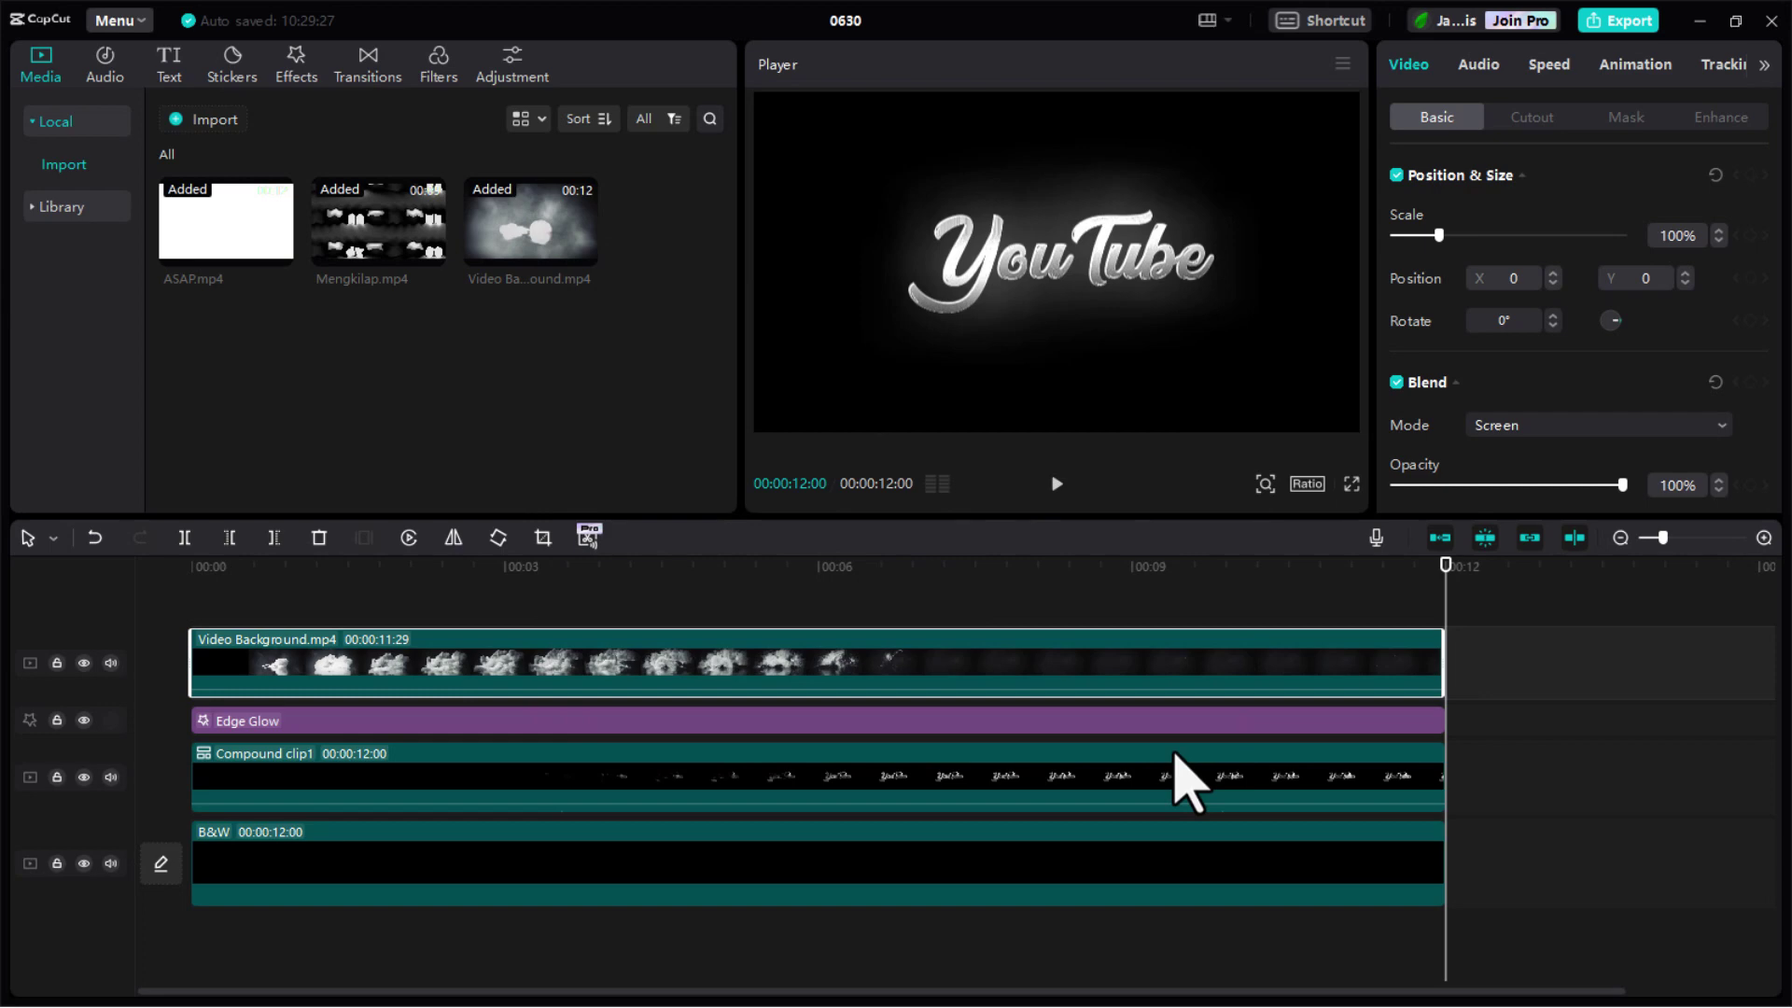
pyautogui.click(1772, 21)
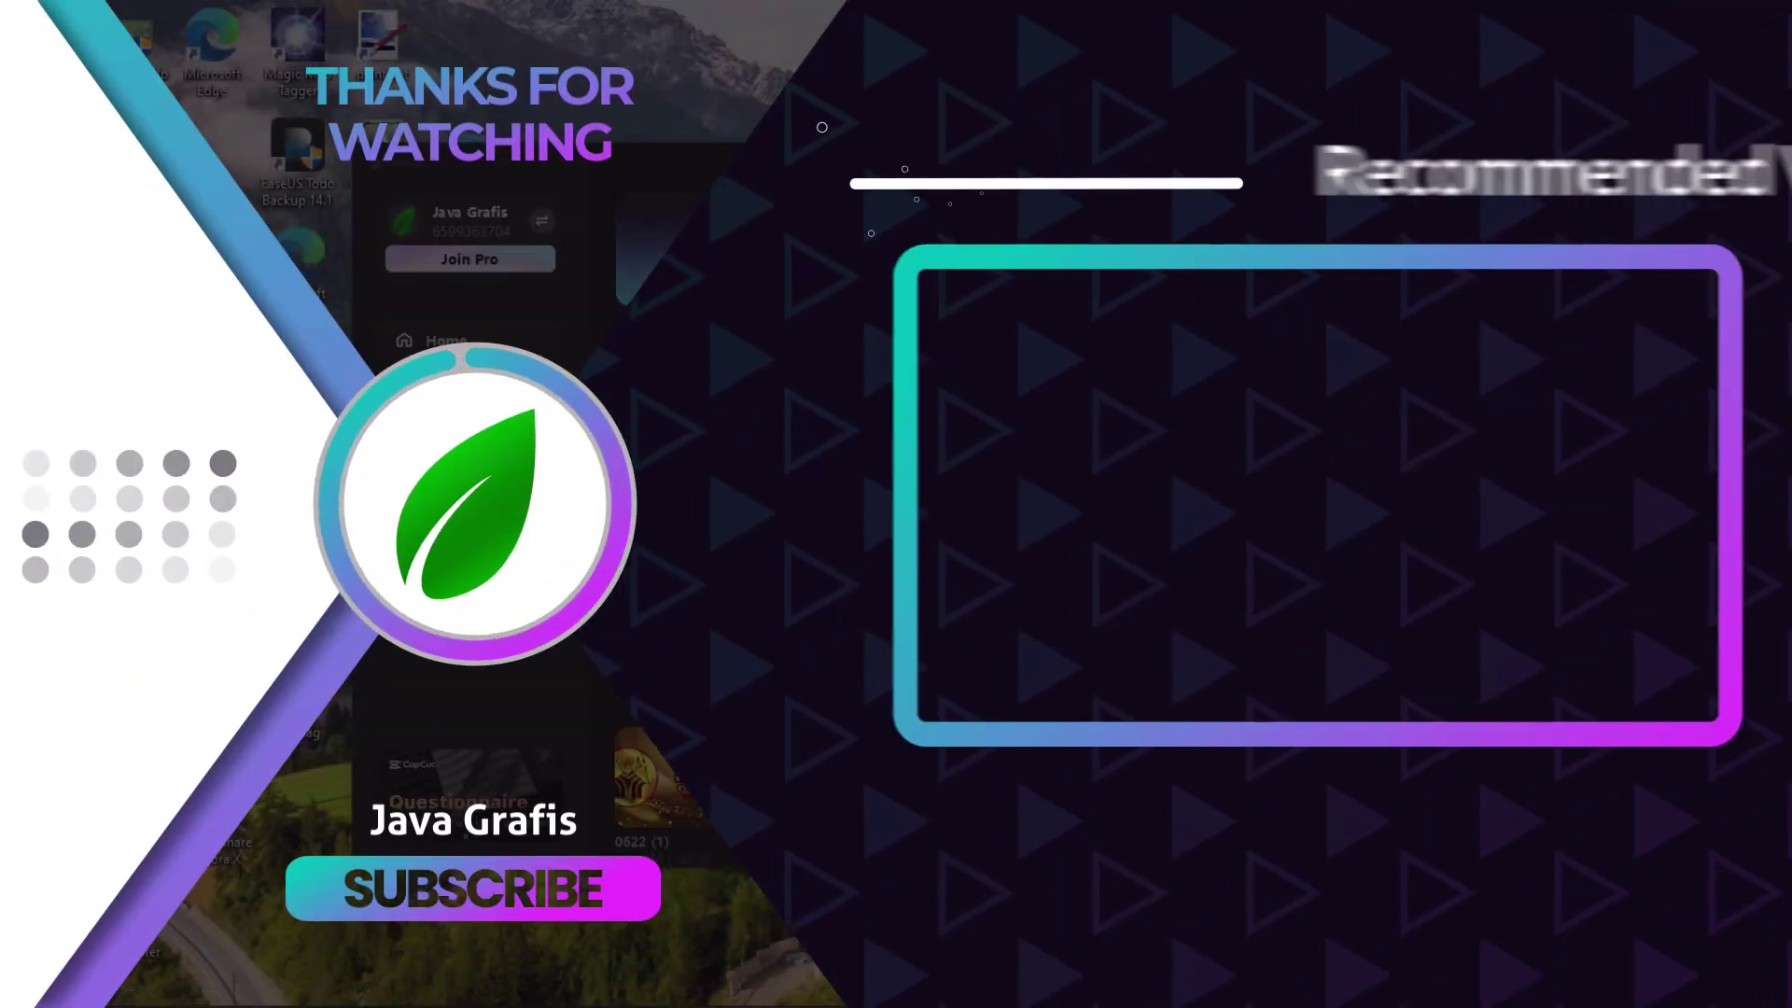
pyautogui.press('super')
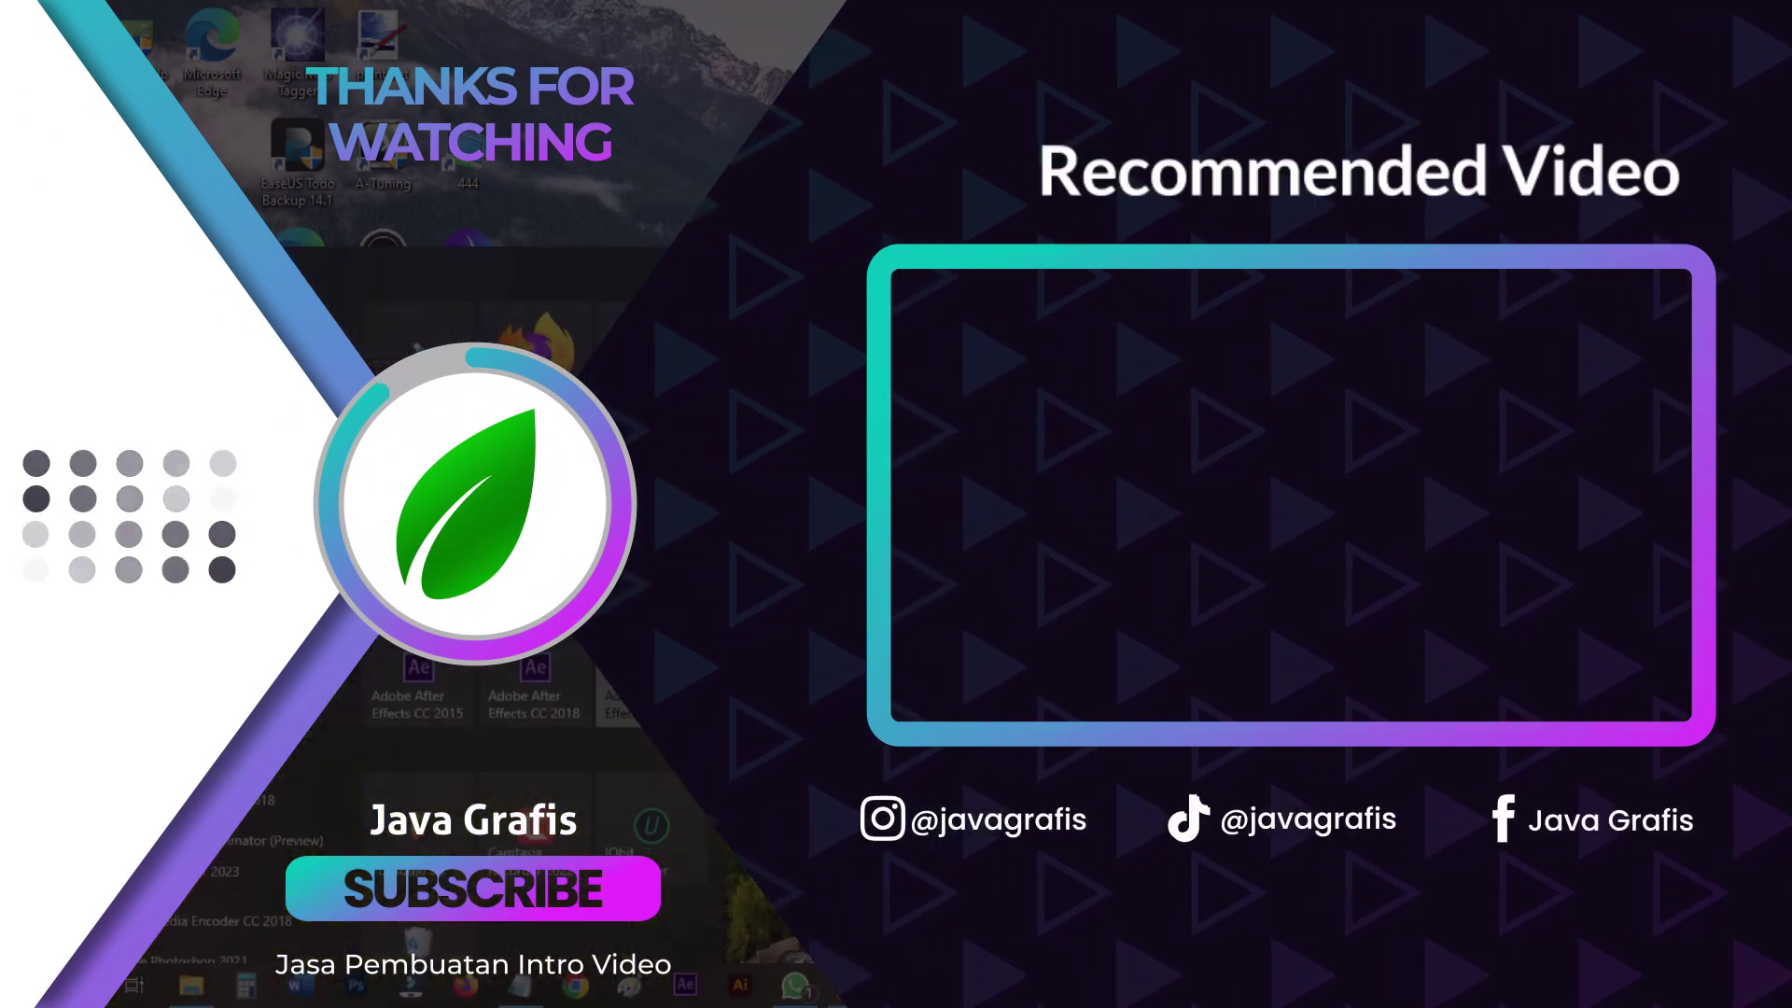